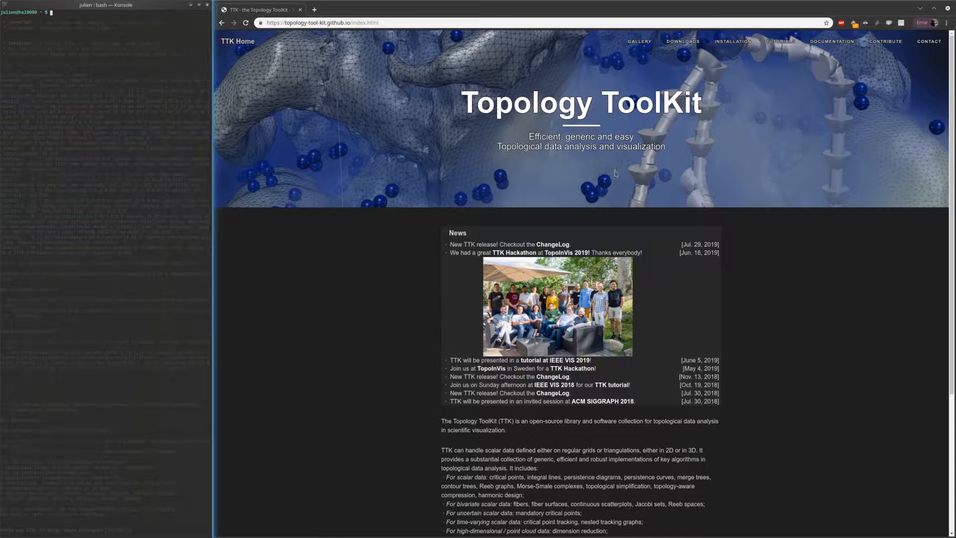
- Open the Topology ToolKit gallery and find the Morse-Smale quadrangulation demo
{"action": "left_click", "coordinate": [640, 41]}
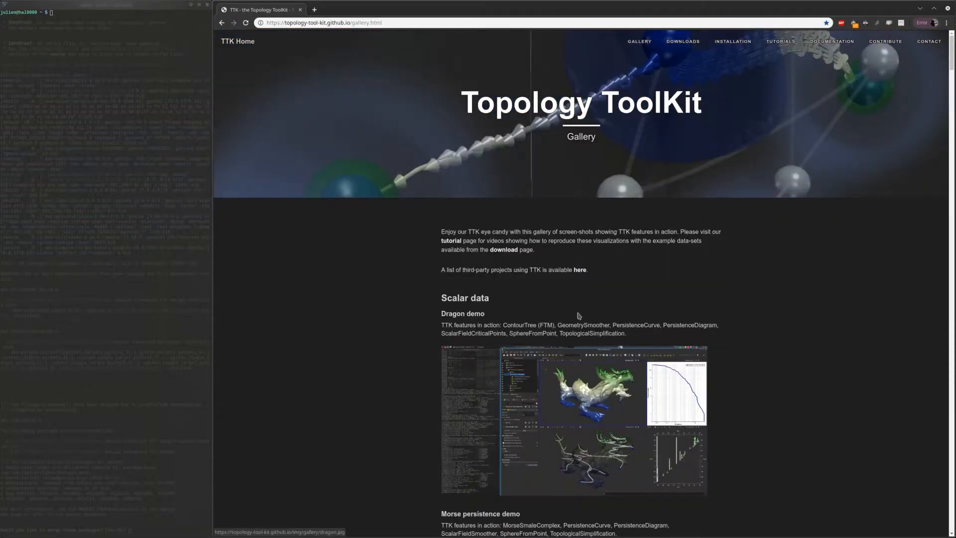
{"action": "scroll", "coordinate": [578, 316], "scroll_direction": "down", "scroll_amount": 20}
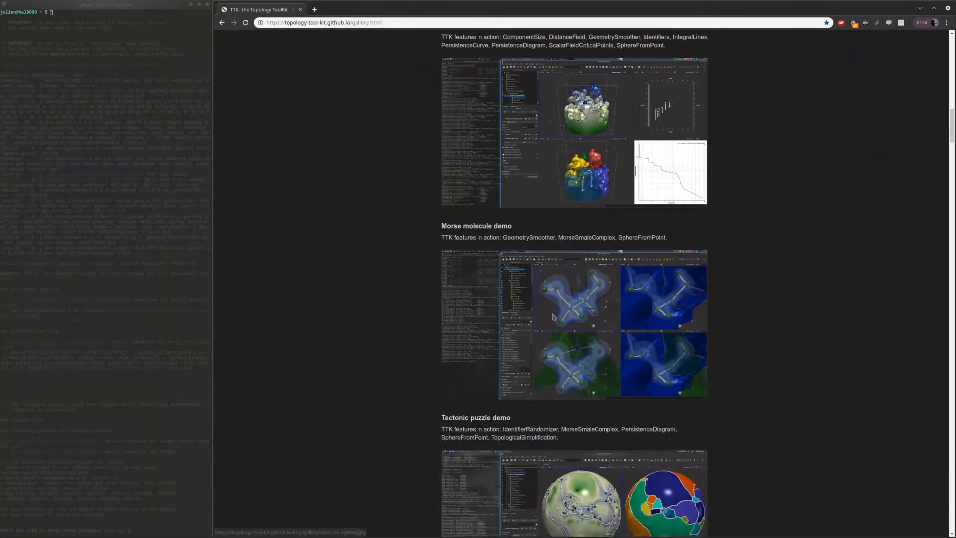
{"action": "scroll", "coordinate": [553, 317], "scroll_direction": "down", "scroll_amount": 20}
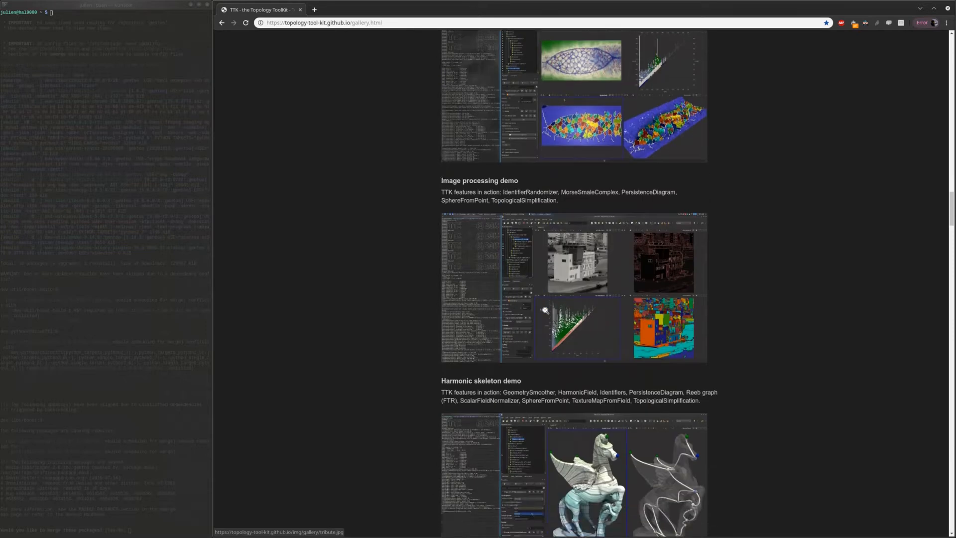
{"action": "scroll", "coordinate": [545, 310], "scroll_direction": "down", "scroll_amount": 8}
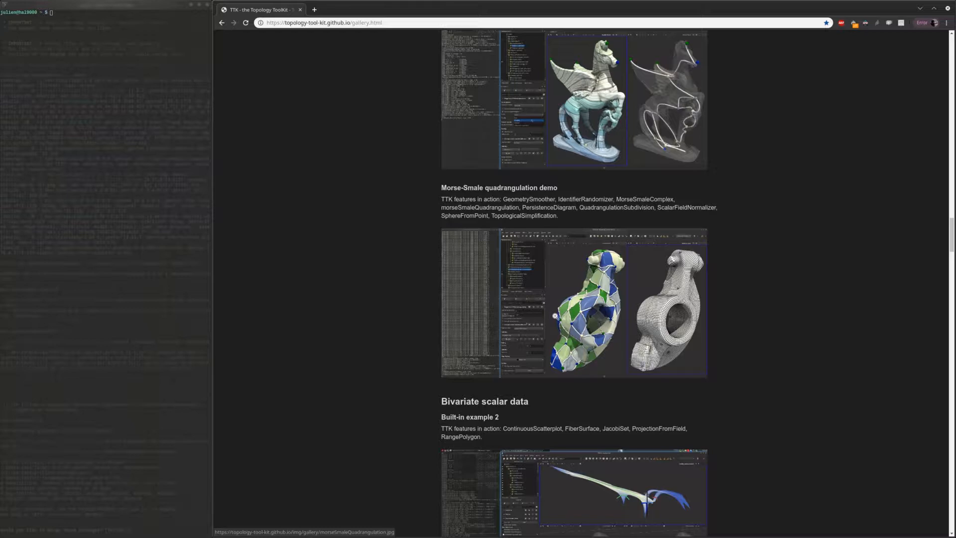
- Switch to the terminal and change to the ttk/ttk-data-0.9.8 directory
{"action": "left_click", "coordinate": [181, 184]}
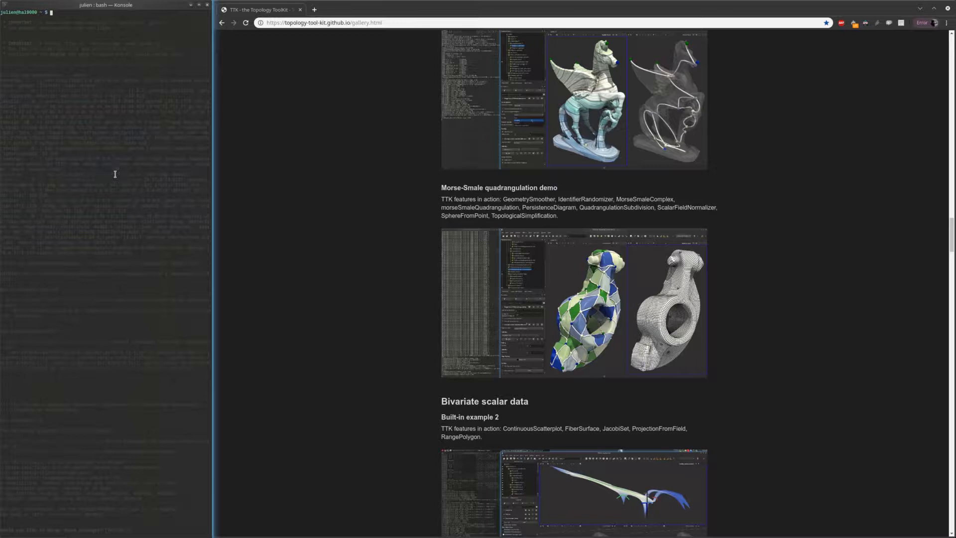
{"action": "type", "text": "cd ttk/rt"}
{"action": "type", "text": "k-"}
{"action": "key", "text": "Tab"}
{"action": "key", "text": "Return"}
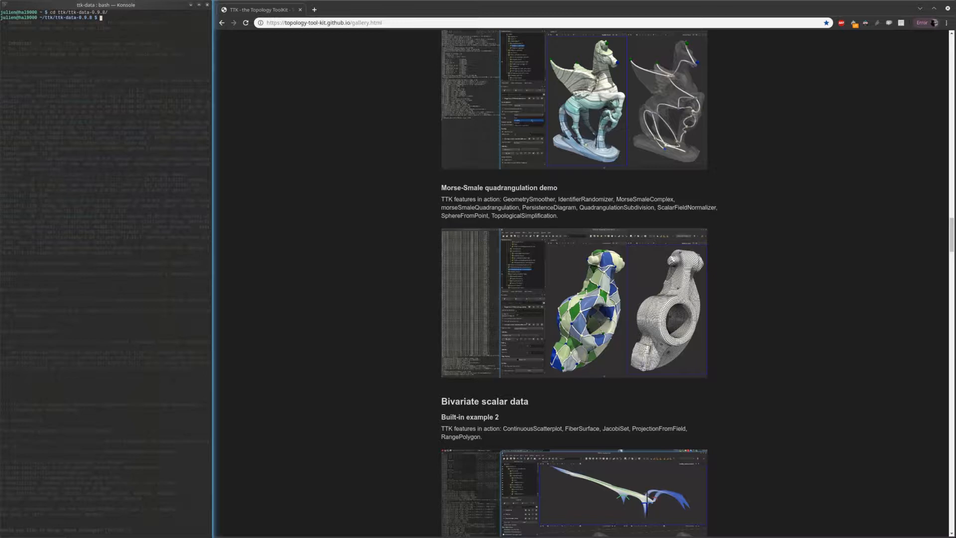
- Launch ParaView with the Morse-Smale quadrangulation .pvsm file from the states folder and dismiss its startup screen
{"action": "type", "text": "paraview states/morse"}
{"action": "key", "text": "Tab"}
{"action": "type", "text": "pvsm"}
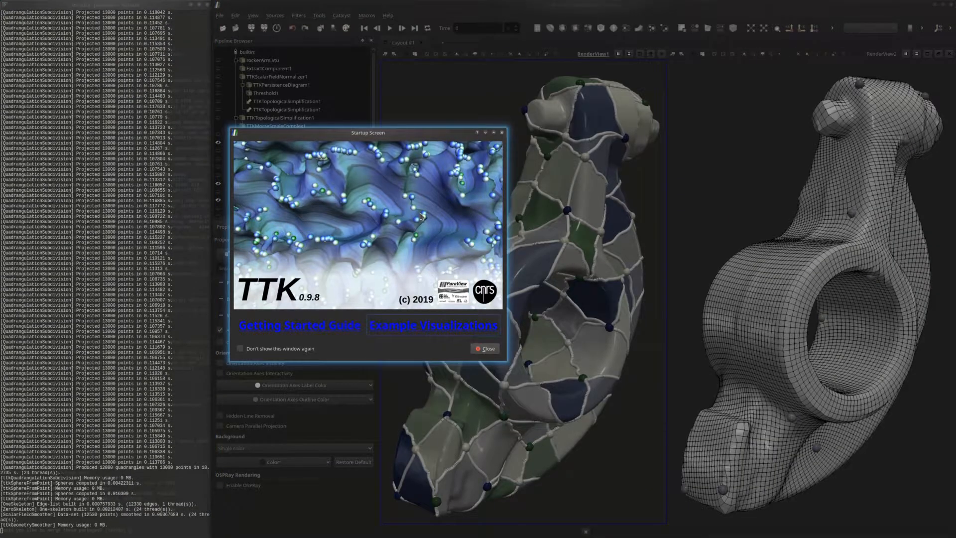
{"action": "key", "text": "Escape"}
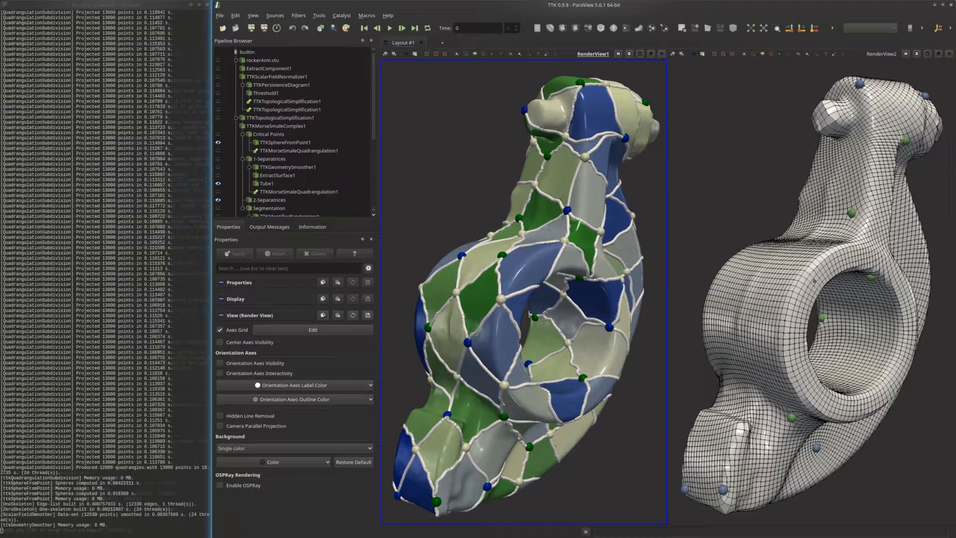
- Display the GenerateSurfaceNormals1 surface under Segmentation as Surface With Edges
{"action": "scroll", "coordinate": [568, 285], "scroll_direction": "up", "scroll_amount": 2}
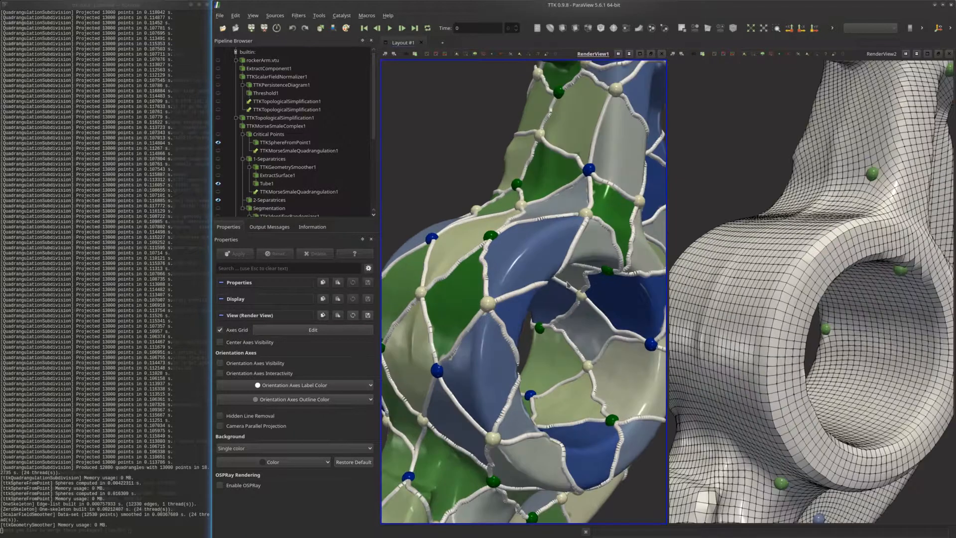
{"action": "scroll", "coordinate": [569, 285], "scroll_direction": "up", "scroll_amount": 2}
{"action": "scroll", "coordinate": [278, 163], "scroll_direction": "down", "scroll_amount": 2}
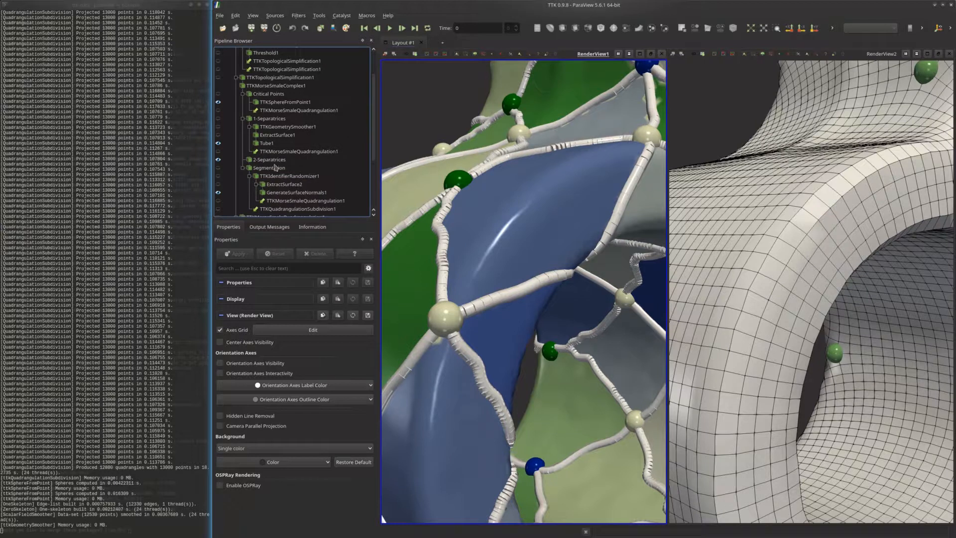
{"action": "left_click", "coordinate": [293, 192]}
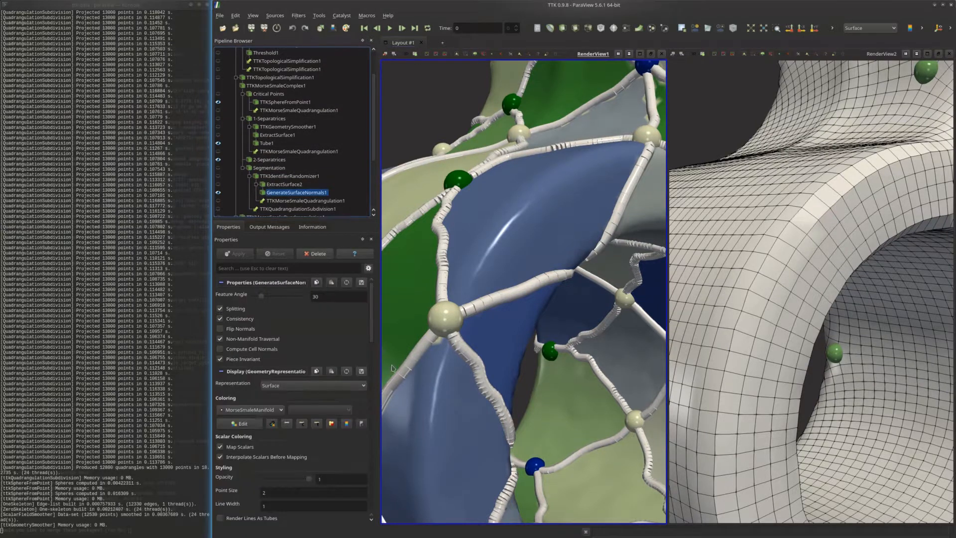
{"action": "left_click", "coordinate": [337, 386]}
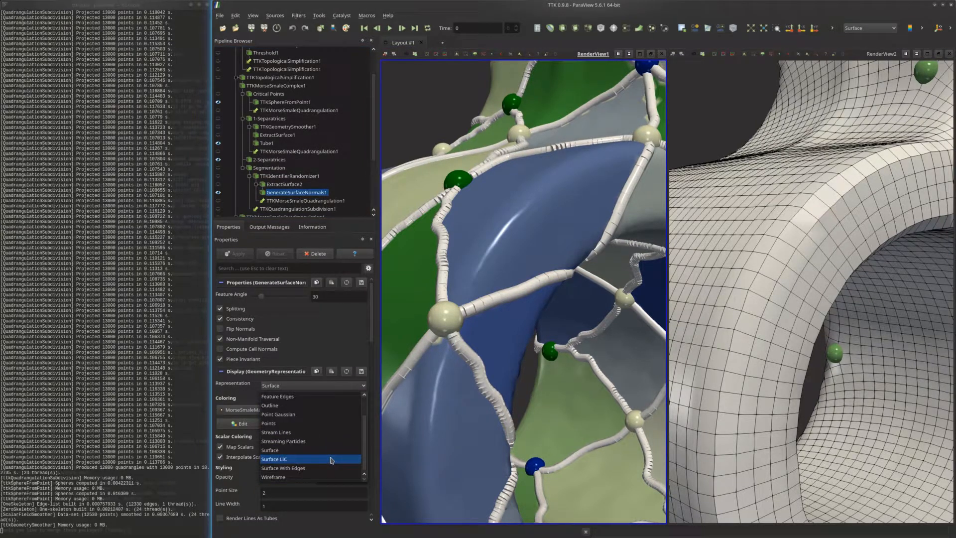
{"action": "left_click", "coordinate": [329, 468]}
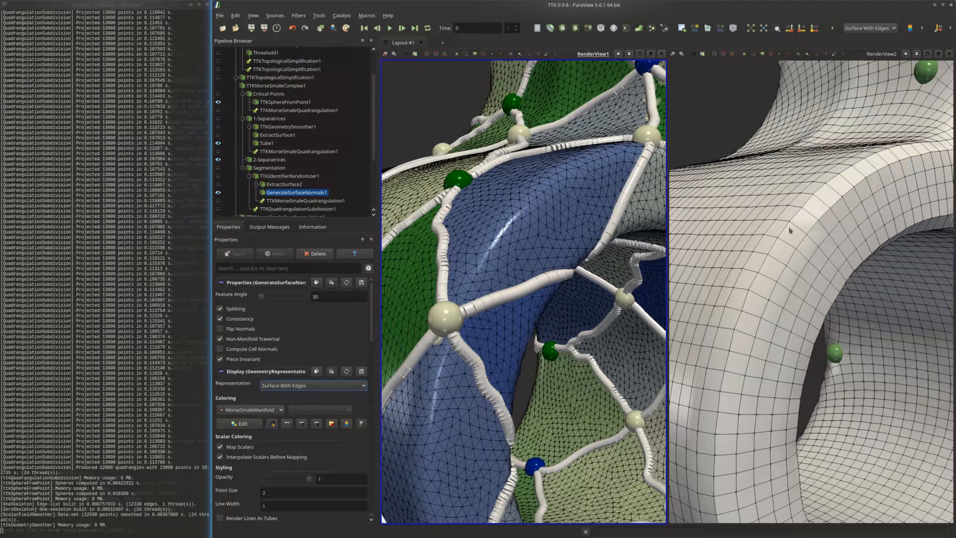
- Set the representation of GenerateSurfaceNormals1 back to Surface
{"action": "left_click", "coordinate": [286, 385]}
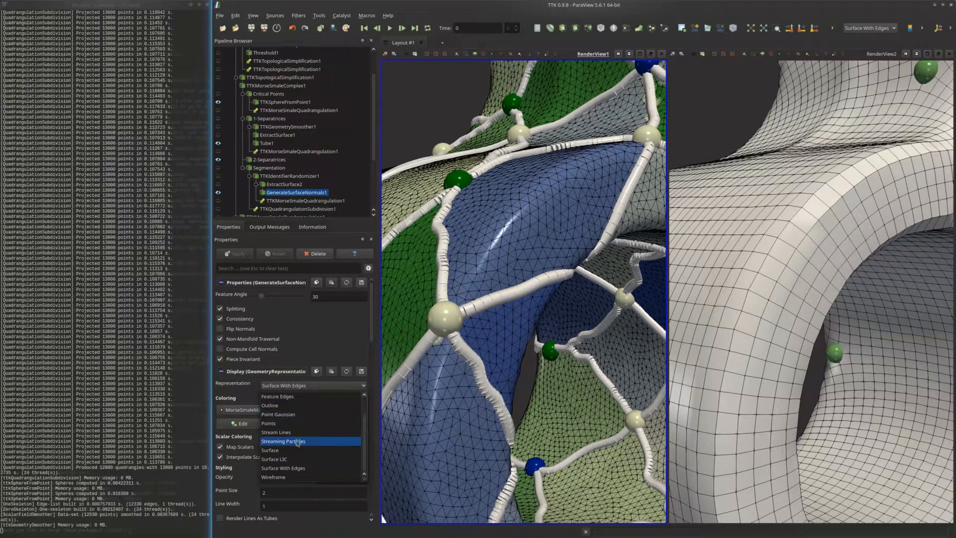
{"action": "left_click", "coordinate": [270, 450]}
{"action": "scroll", "coordinate": [510, 342], "scroll_direction": "down", "scroll_amount": 5}
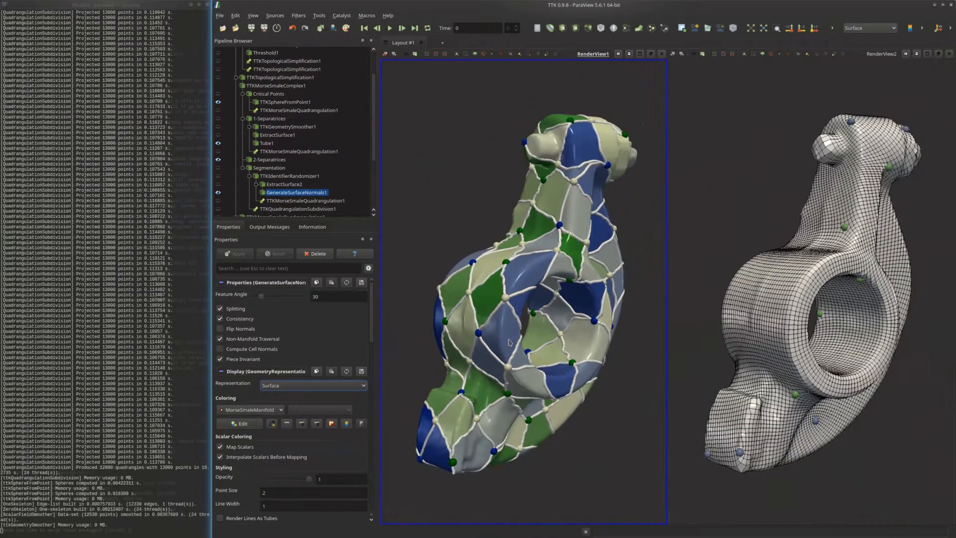
- Examine the segmented rocker arm surface and its quadrangulated mesh up close and from different angles
{"action": "scroll", "coordinate": [509, 342], "scroll_direction": "up", "scroll_amount": 2}
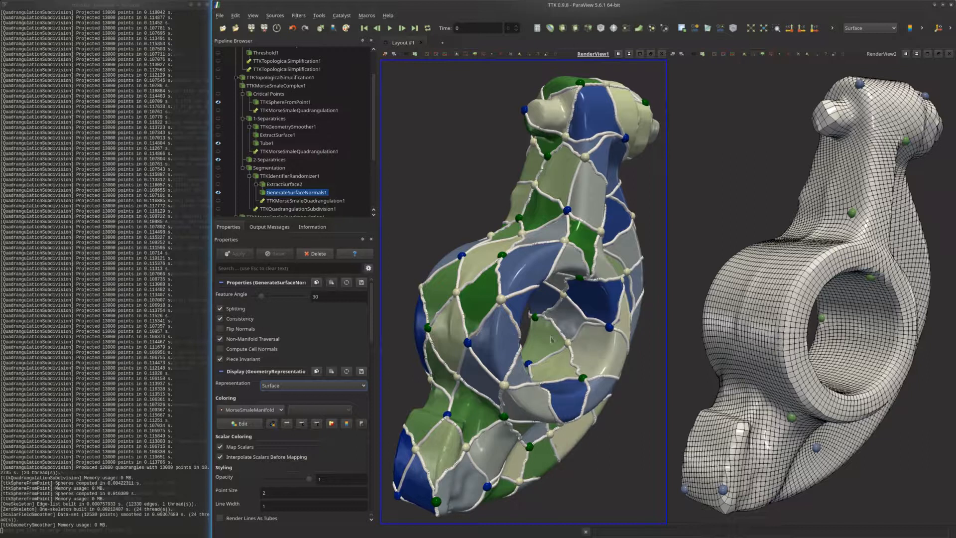
{"action": "left_click_drag", "start_coordinate": [467, 192], "coordinate": [462, 194]}
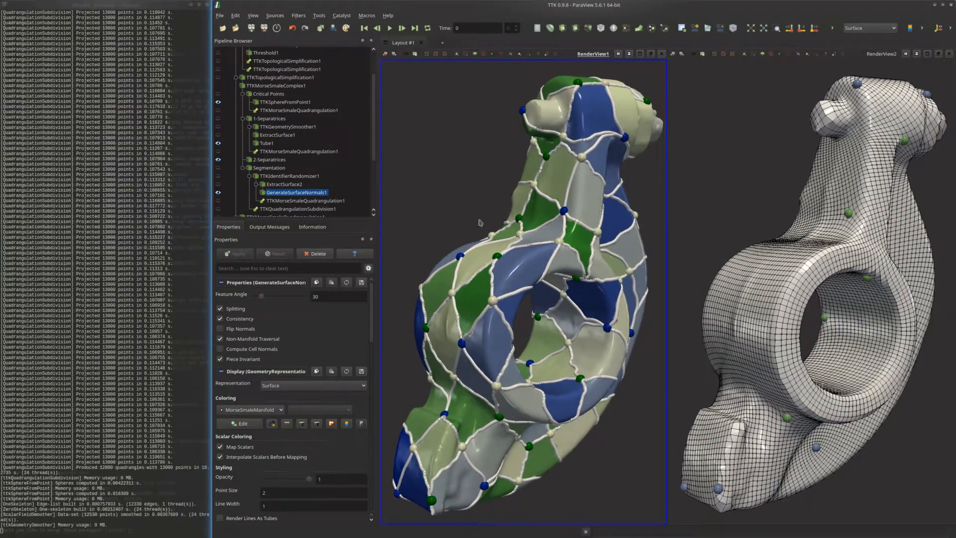
{"action": "scroll", "coordinate": [496, 319], "scroll_direction": "up", "scroll_amount": 5}
{"action": "scroll", "coordinate": [499, 324], "scroll_direction": "up", "scroll_amount": 1}
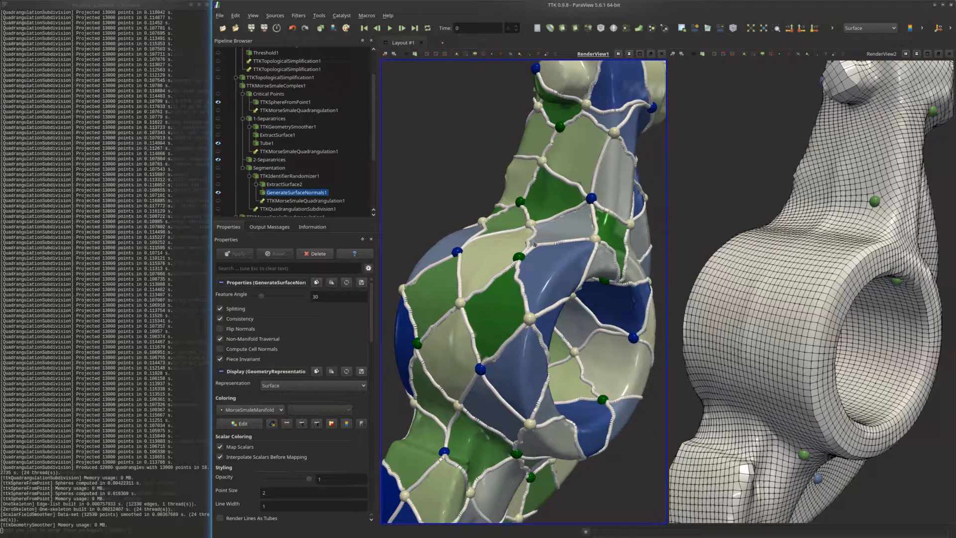
{"action": "left_click", "coordinate": [715, 165]}
{"action": "key", "text": "r"}
{"action": "left_click_drag", "start_coordinate": [710, 170], "coordinate": [702, 165]}
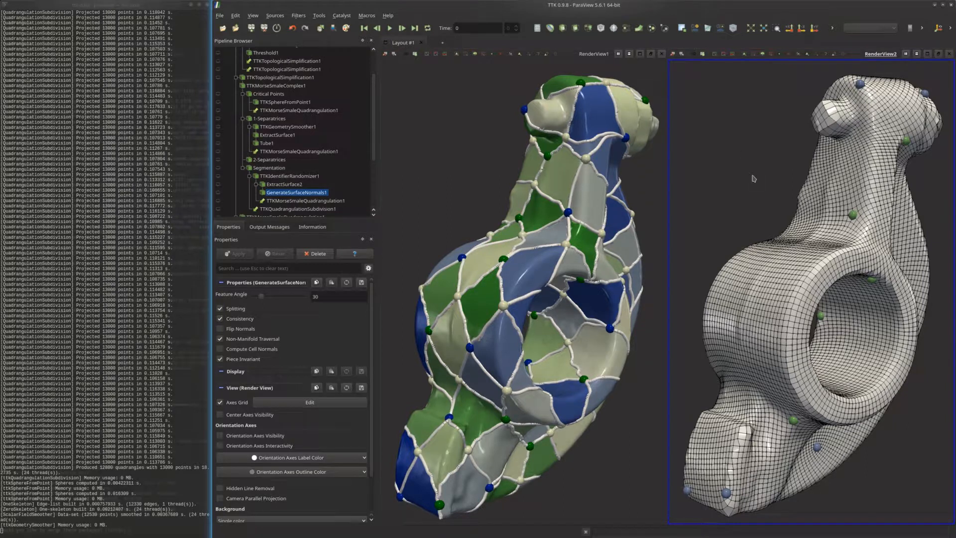
- Set TTKQuadrangulationSubdivision1 to 2 subdivision levels and 50 relaxation iterations, and apply the changes
{"action": "scroll", "coordinate": [321, 129], "scroll_direction": "down", "scroll_amount": 3}
{"action": "scroll", "coordinate": [321, 128], "scroll_direction": "down", "scroll_amount": 1}
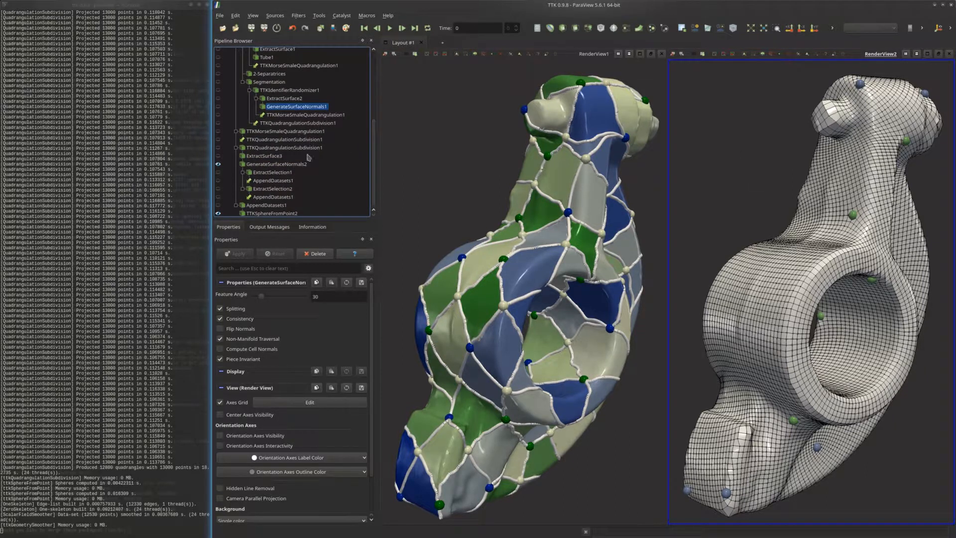
{"action": "left_click", "coordinate": [326, 147]}
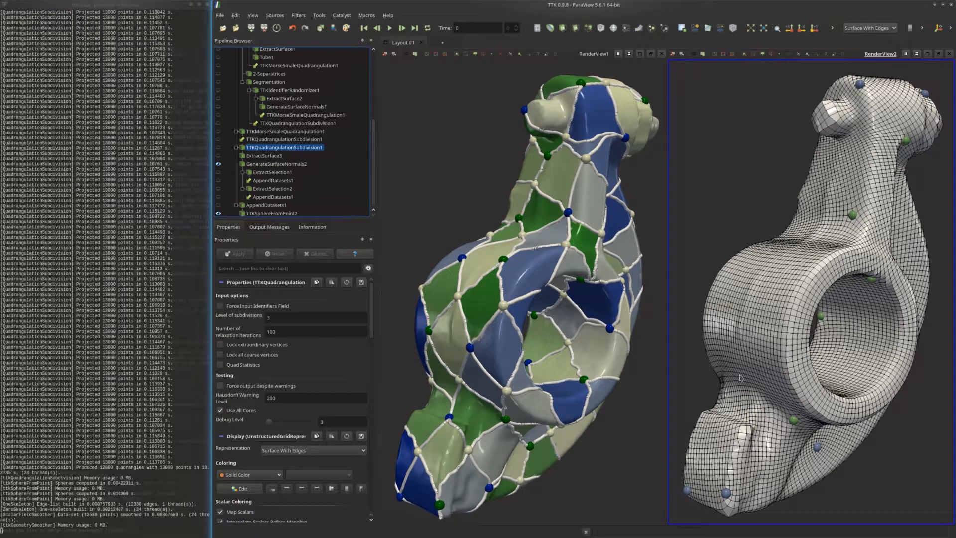
{"action": "left_click_drag", "start_coordinate": [827, 294], "coordinate": [781, 300]}
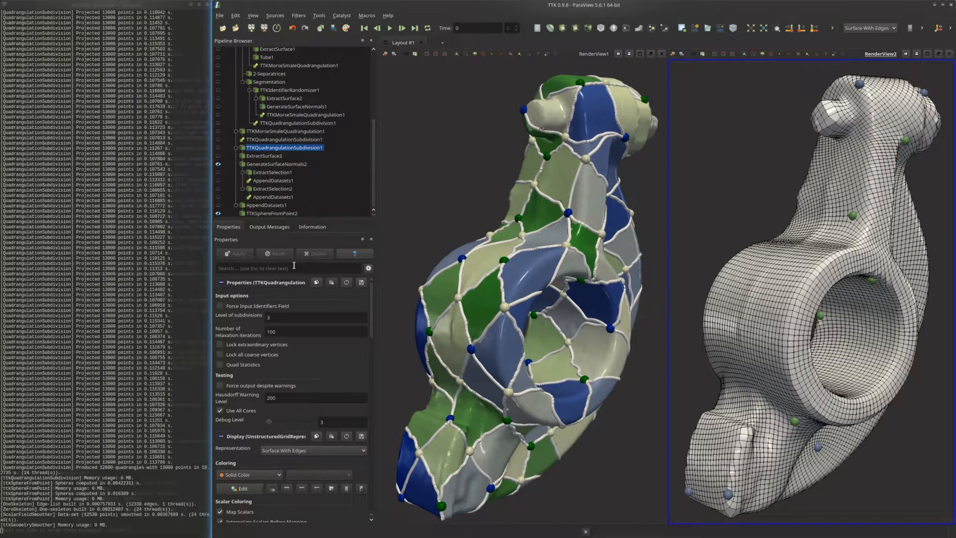
{"action": "double_click", "coordinate": [283, 318]}
{"action": "type", "text": "2"}
{"action": "key", "text": "Tab"}
{"action": "type", "text": "5"}
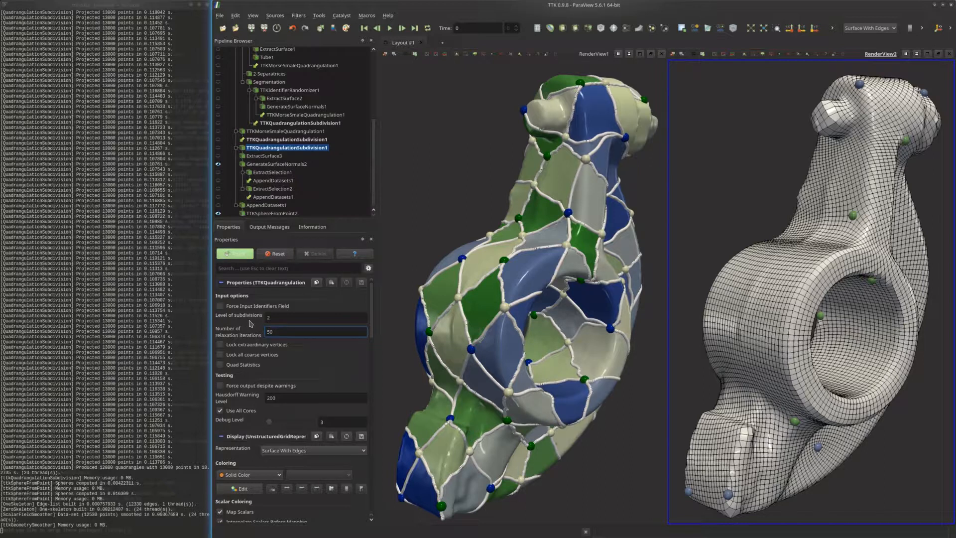
{"action": "left_click", "coordinate": [239, 255]}
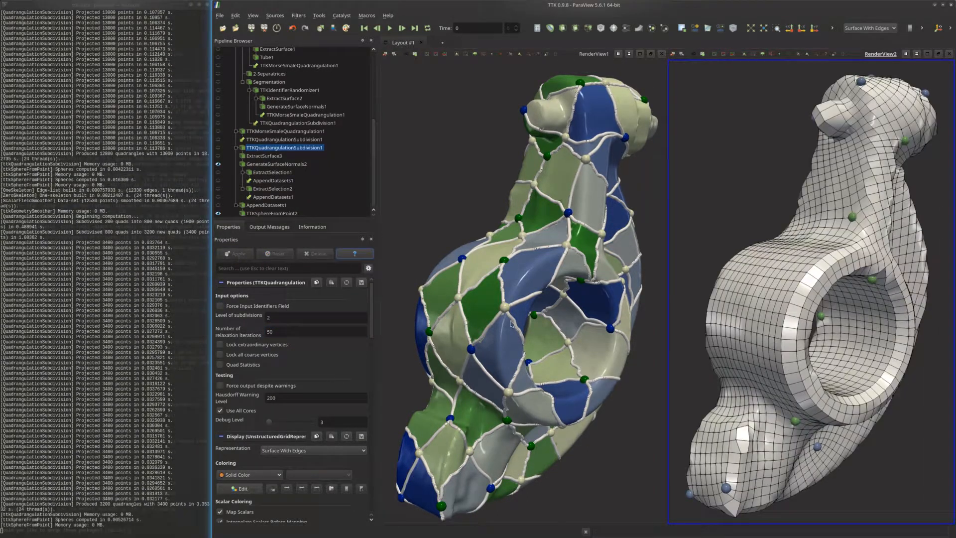
{"action": "left_click_drag", "start_coordinate": [683, 343], "coordinate": [739, 322]}
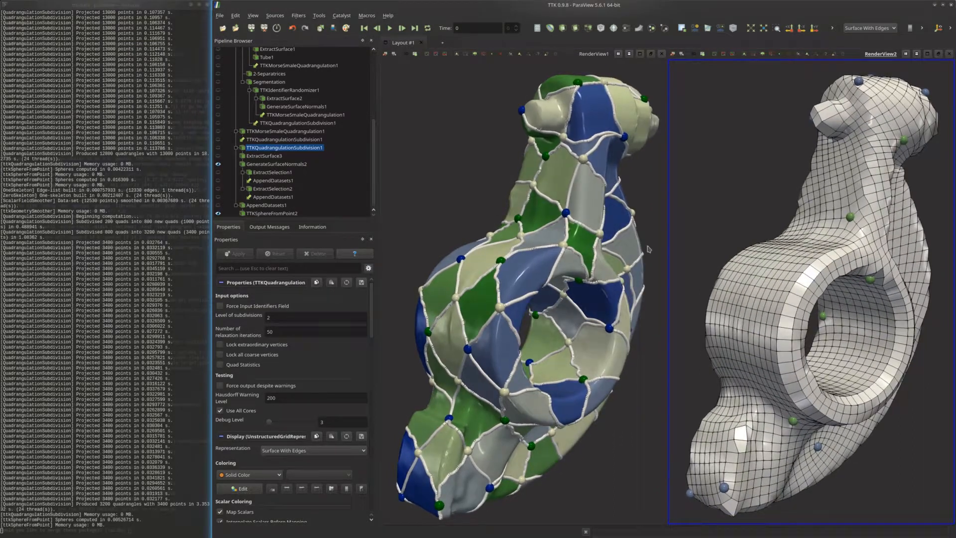
- Disable Dual Quadrangulation on TTKMorseSmaleQuadrangulation1, apply the change and inspect the recomputed mesh
{"action": "left_click", "coordinate": [297, 132]}
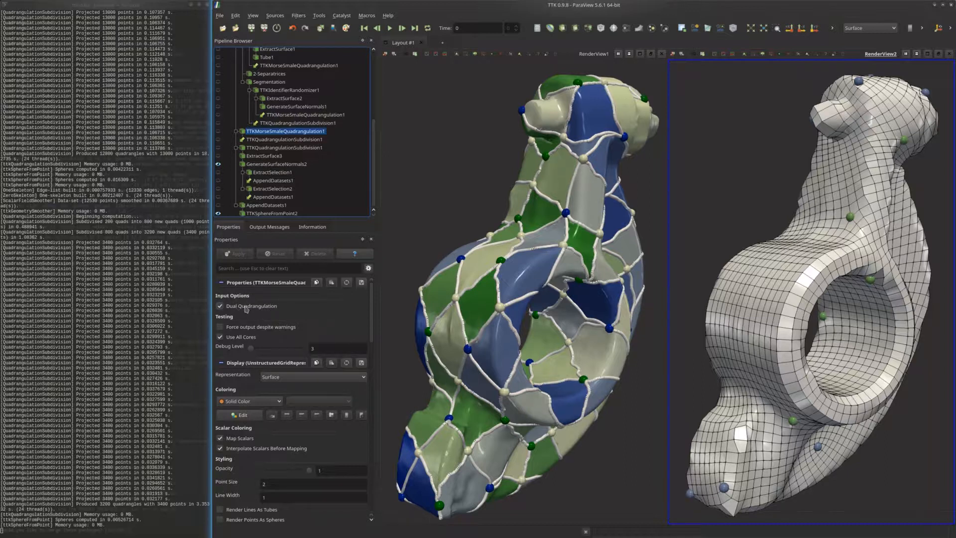
{"action": "left_click", "coordinate": [262, 307]}
{"action": "left_click", "coordinate": [231, 255]}
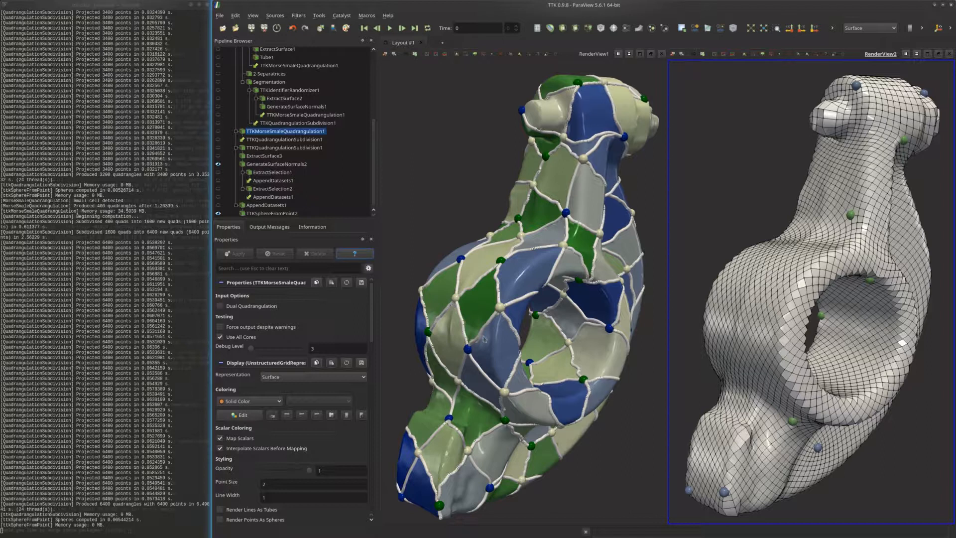
{"action": "left_click_drag", "start_coordinate": [491, 341], "coordinate": [504, 327]}
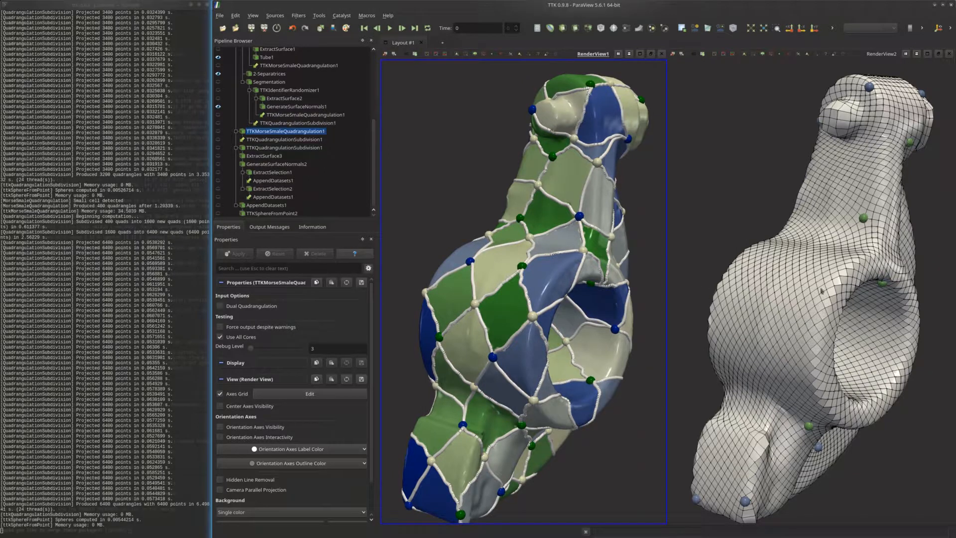
- Re-enable Dual Quadrangulation on TTKMorseSmaleQuadrangulation1 and apply the change
{"action": "left_click", "coordinate": [220, 305]}
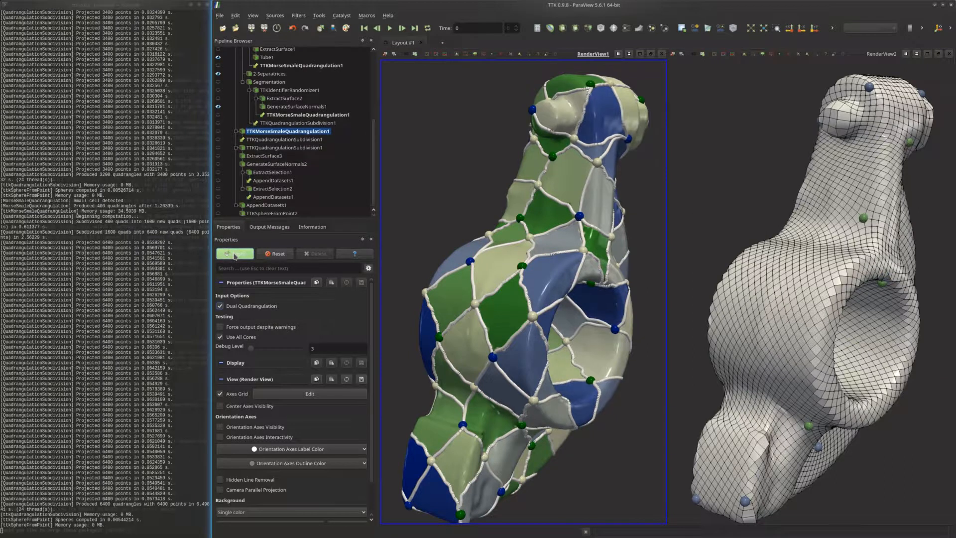
{"action": "left_click", "coordinate": [235, 254]}
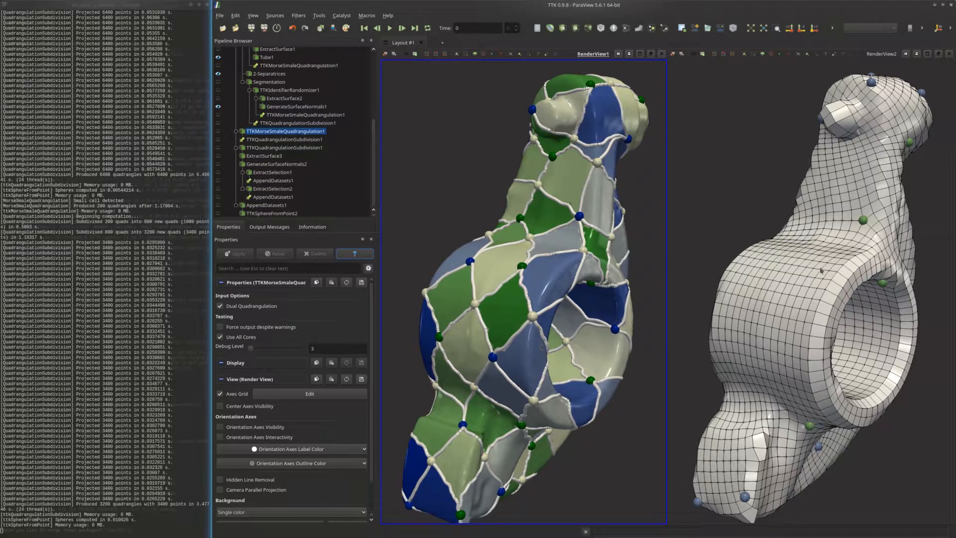
{"action": "left_click_drag", "start_coordinate": [811, 297], "coordinate": [807, 300]}
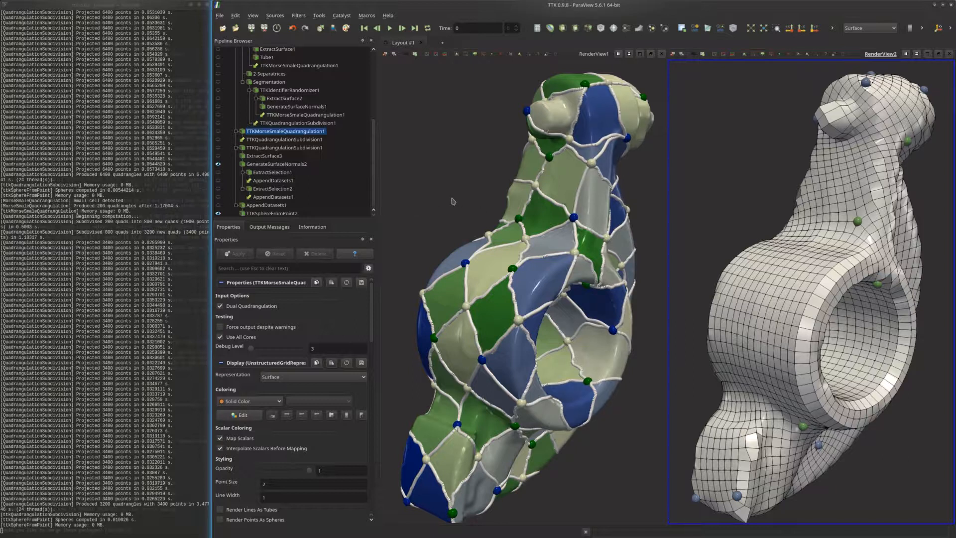
- Set ExtractComponent1 to component 84 of OutputEigenFunctions, apply the change and inspect the recomputed mesh
{"action": "scroll", "coordinate": [330, 100], "scroll_direction": "up", "scroll_amount": 5}
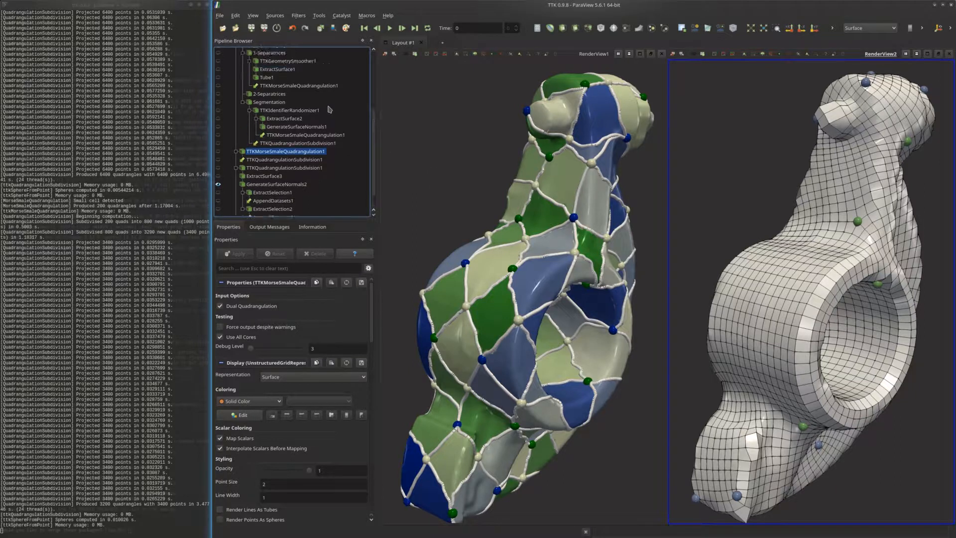
{"action": "left_click", "coordinate": [269, 68]}
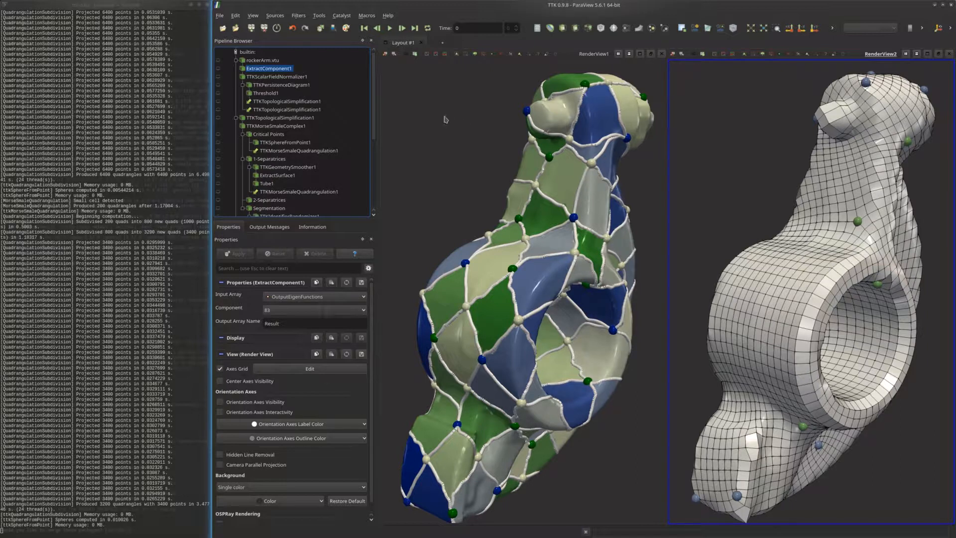
{"action": "left_click", "coordinate": [329, 312]}
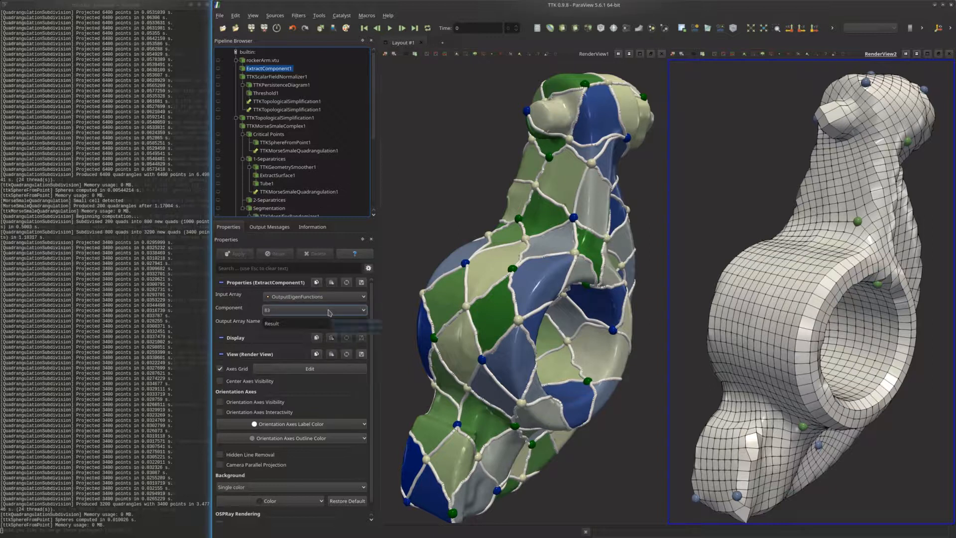
{"action": "left_click", "coordinate": [329, 310]}
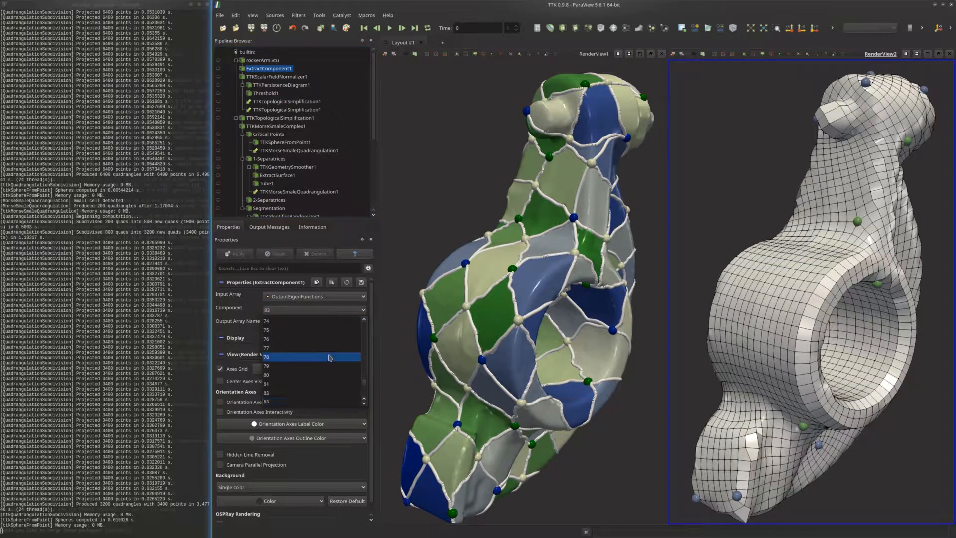
{"action": "left_click", "coordinate": [326, 384]}
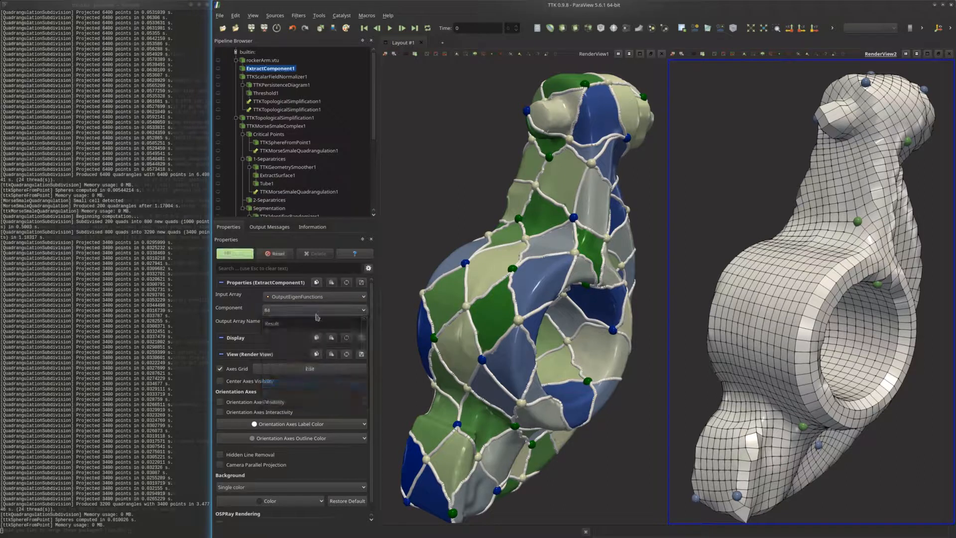
{"action": "left_click", "coordinate": [244, 256]}
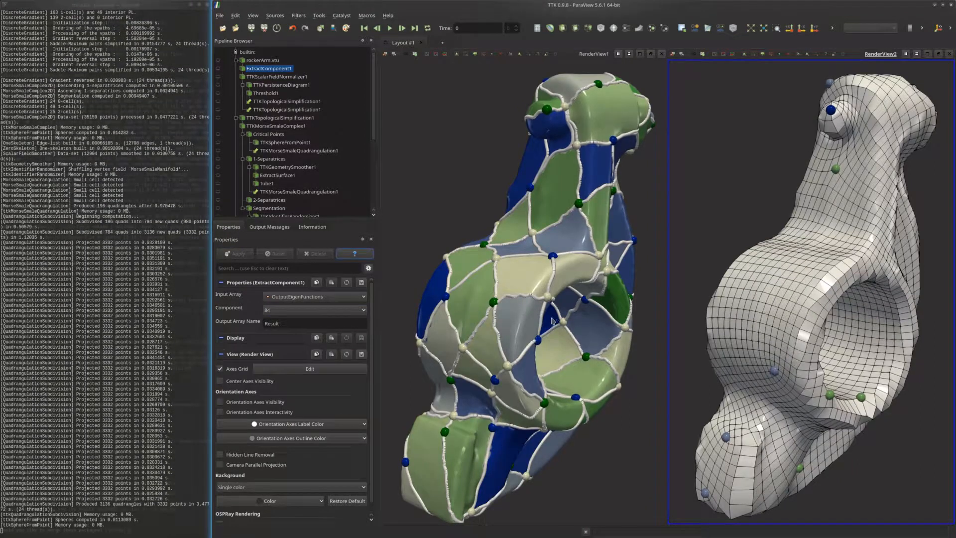
{"action": "left_click_drag", "start_coordinate": [536, 323], "coordinate": [544, 316]}
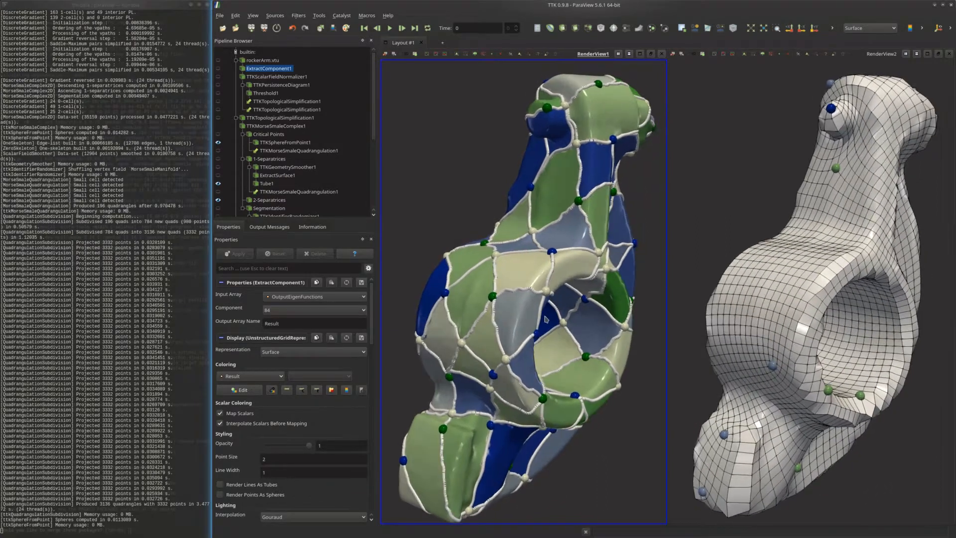
- Switch ExtractComponent1 to component 85, apply the change and inspect the recomputed segmentation
{"action": "left_click", "coordinate": [302, 311]}
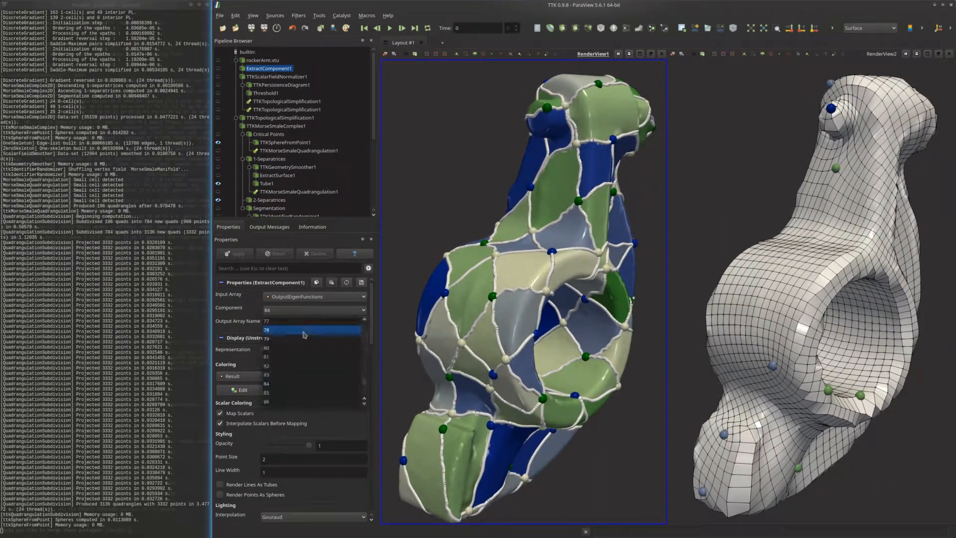
{"action": "left_click", "coordinate": [304, 393]}
{"action": "left_click", "coordinate": [239, 255]}
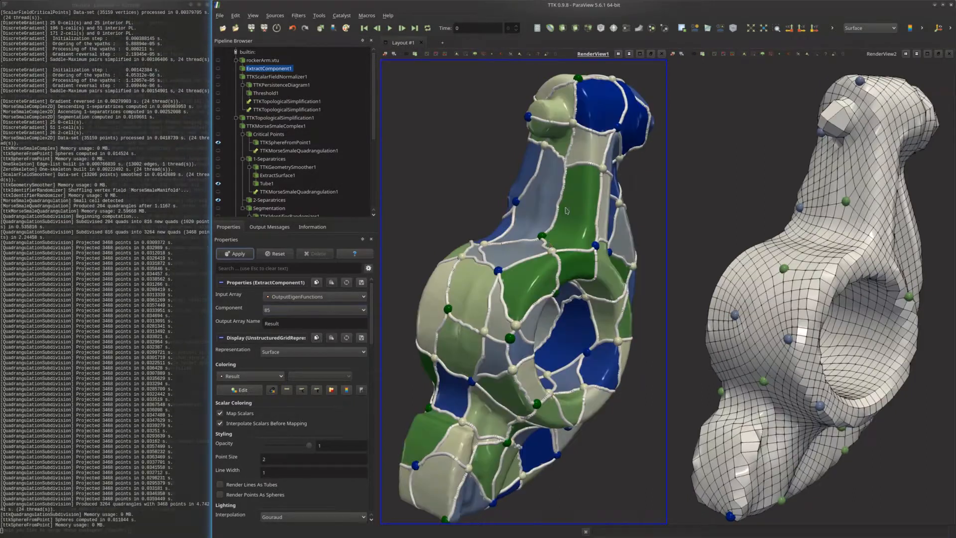
{"action": "left_click_drag", "start_coordinate": [552, 235], "coordinate": [538, 238]}
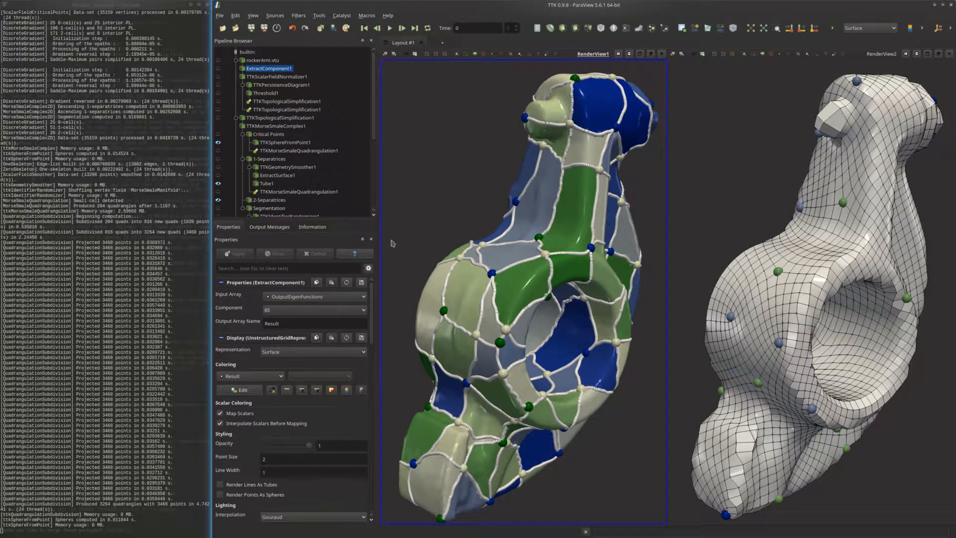
- Set ExtractComponent1 to component 95, apply the change and inspect the resulting quadrangulation
{"action": "left_click", "coordinate": [311, 311]}
{"action": "scroll", "coordinate": [319, 342], "scroll_direction": "down", "scroll_amount": 1}
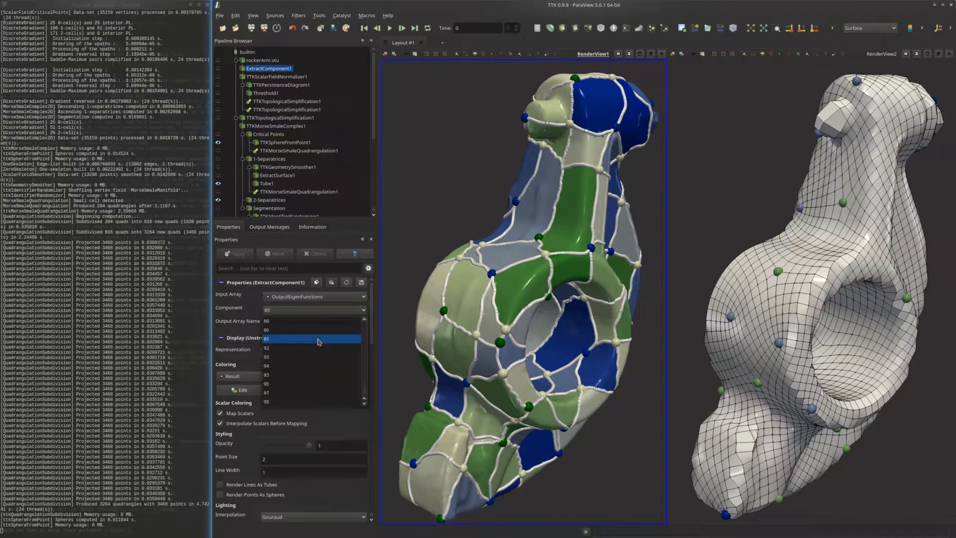
{"action": "left_click", "coordinate": [294, 374]}
{"action": "left_click", "coordinate": [237, 254]}
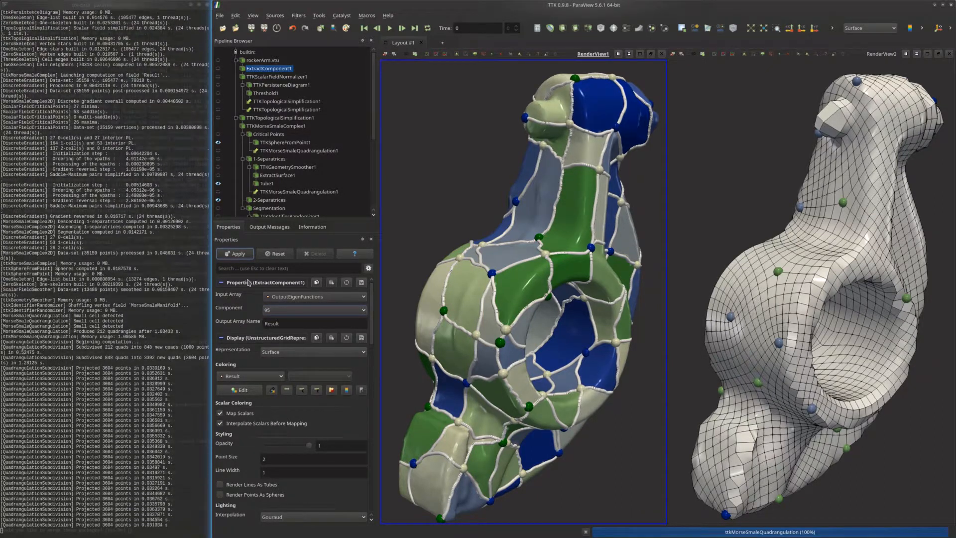
{"action": "mouse_move", "coordinate": [555, 327]}
{"action": "left_mouse_down"}
{"action": "mouse_move", "coordinate": [533, 318]}
{"action": "mouse_move", "coordinate": [558, 320]}
{"action": "left_mouse_up"}
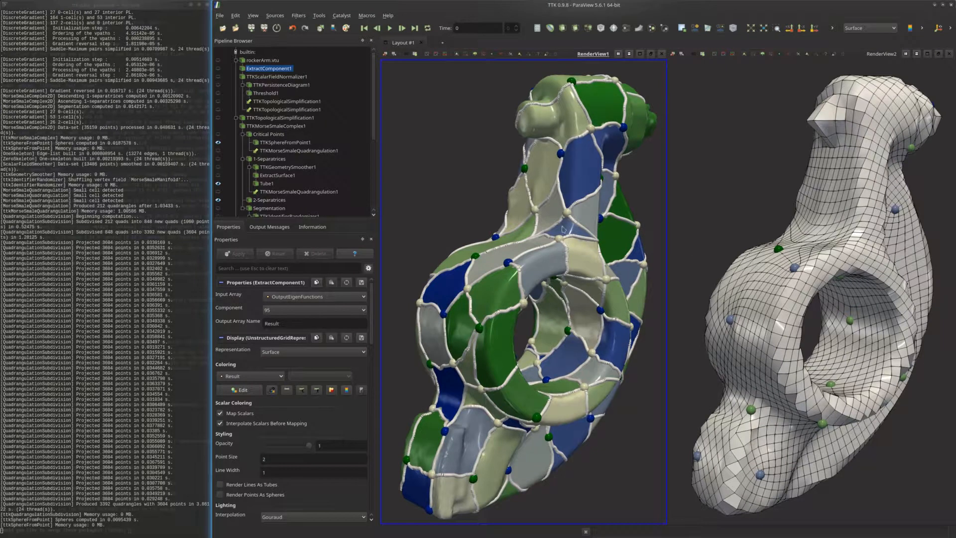
- Save the GenerateSurfaceNormals2 quad mesh in Object File Format as output.off, overwriting the existing file
{"action": "scroll", "coordinate": [272, 164], "scroll_direction": "down", "scroll_amount": 5}
{"action": "left_click", "coordinate": [696, 130]}
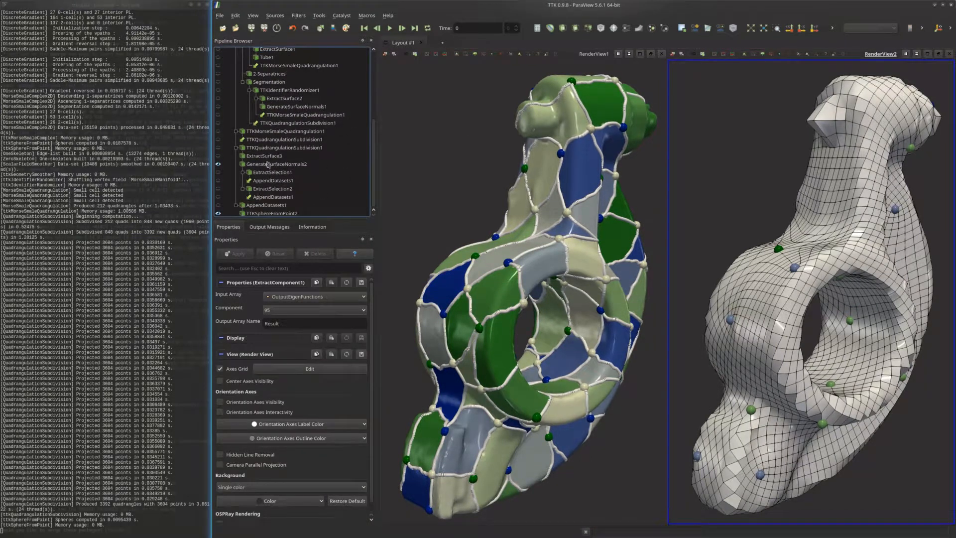
{"action": "left_click", "coordinate": [276, 165]}
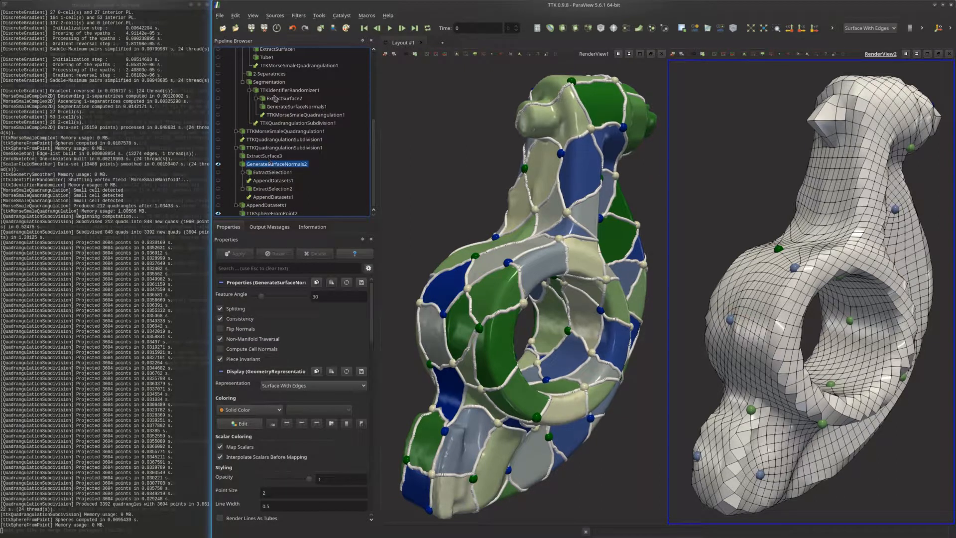
{"action": "left_click", "coordinate": [219, 16]}
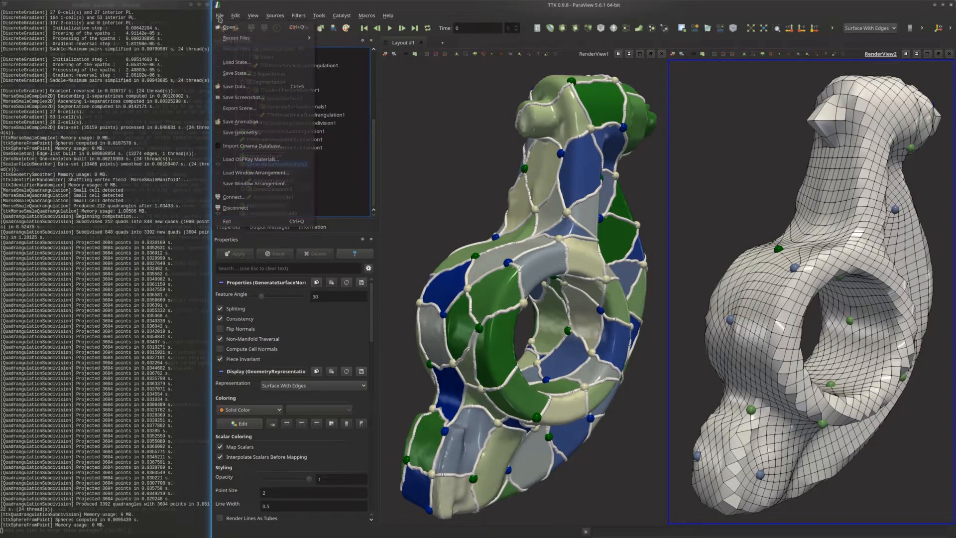
{"action": "left_click", "coordinate": [239, 87]}
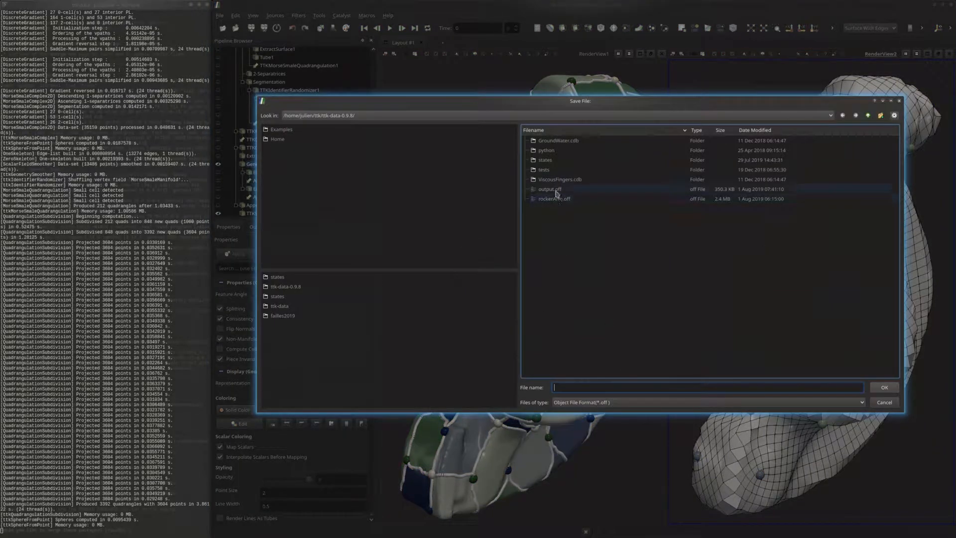
{"action": "left_click", "coordinate": [554, 190]}
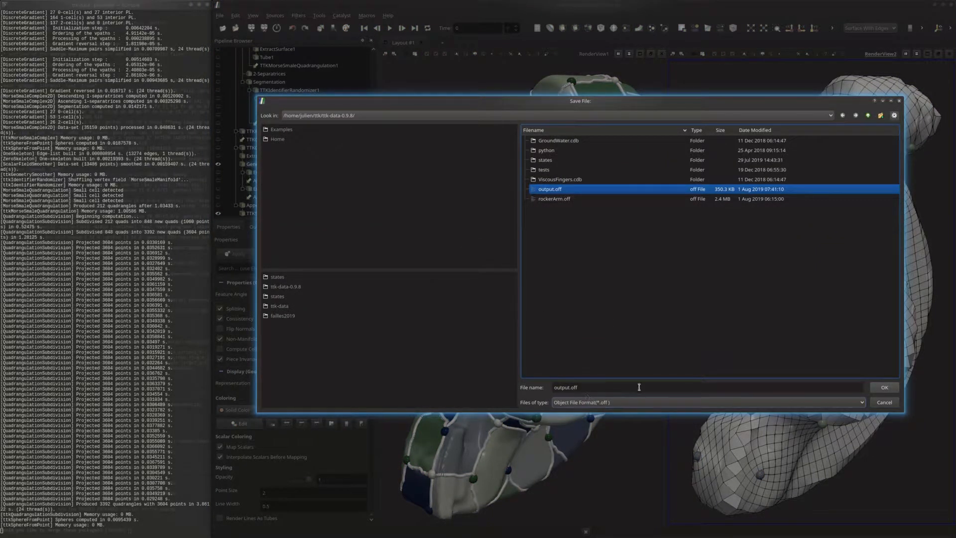
{"action": "left_click", "coordinate": [626, 404]}
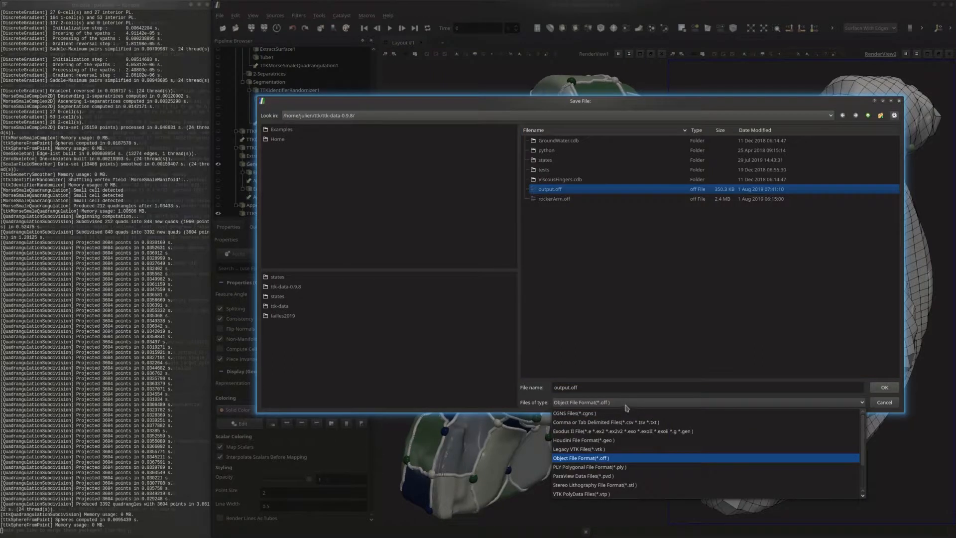
{"action": "left_click", "coordinate": [624, 405]}
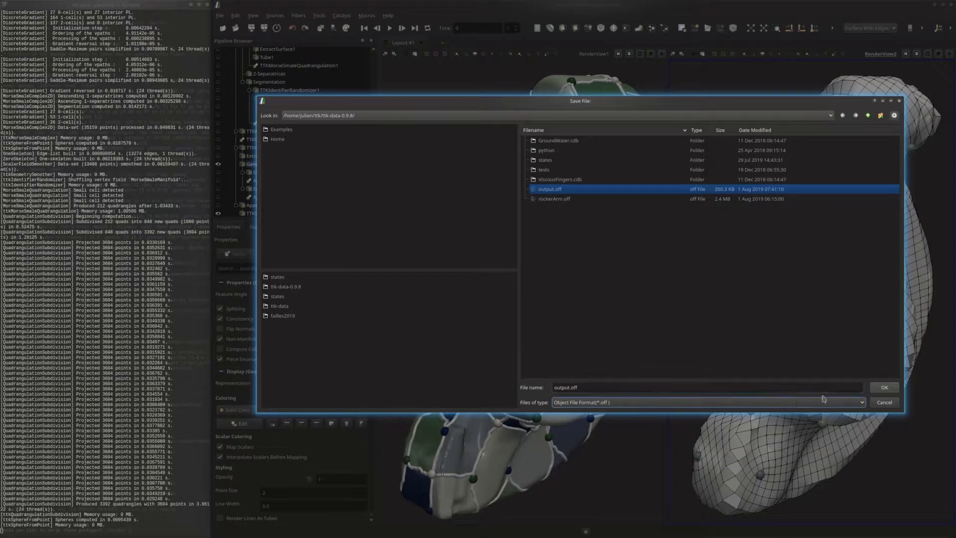
{"action": "left_click", "coordinate": [885, 387]}
{"action": "left_click", "coordinate": [609, 258]}
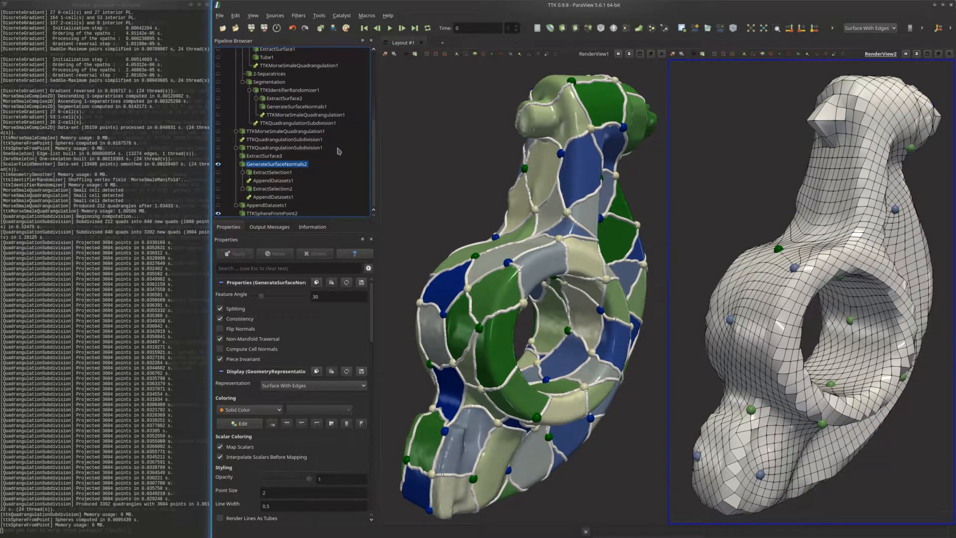
- Close ParaView, relaunch it from the terminal with the paraview command and dismiss the startup screen
{"action": "scroll", "coordinate": [334, 132], "scroll_direction": "up", "scroll_amount": 5}
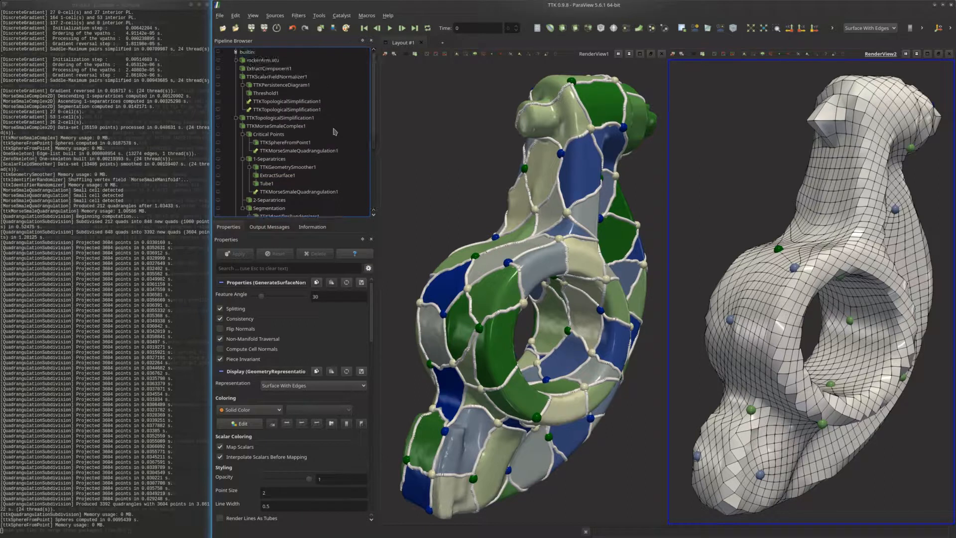
{"action": "left_click", "coordinate": [953, 6]}
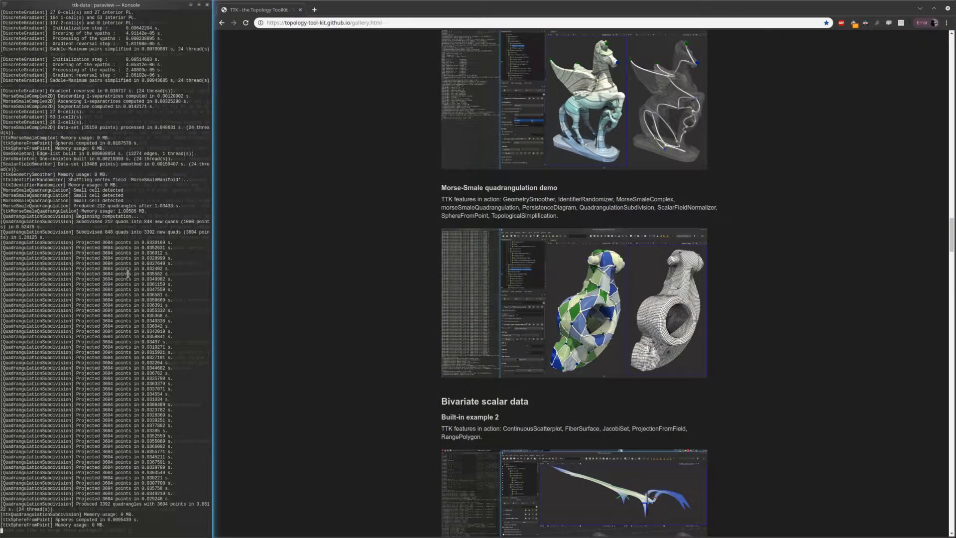
{"action": "type", "text": "para"}
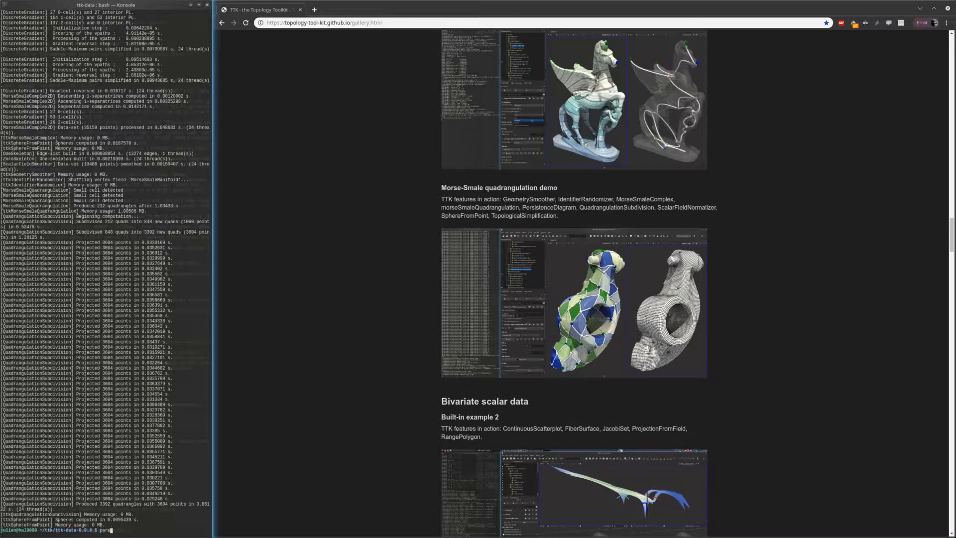
{"action": "type", "text": "view"}
{"action": "key", "text": "Return"}
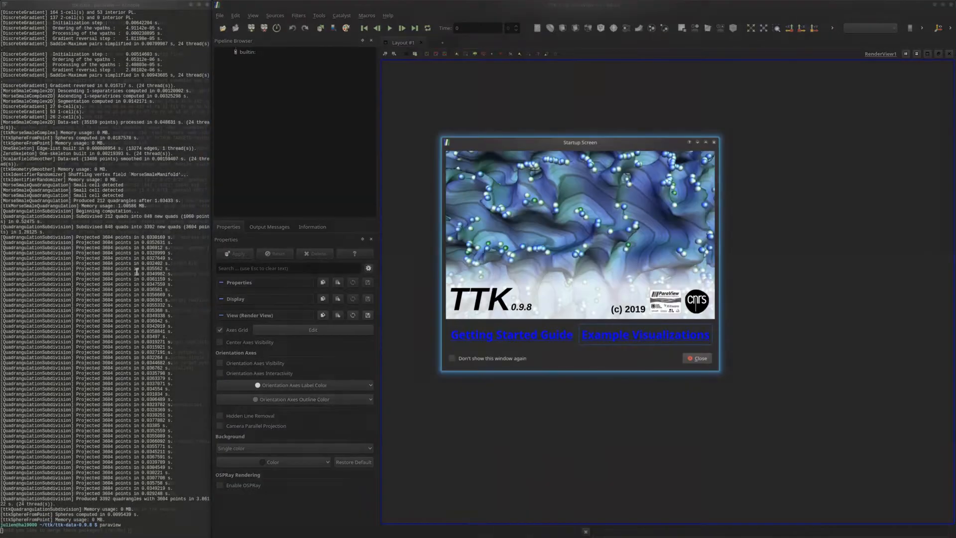
{"action": "key", "text": "Escape"}
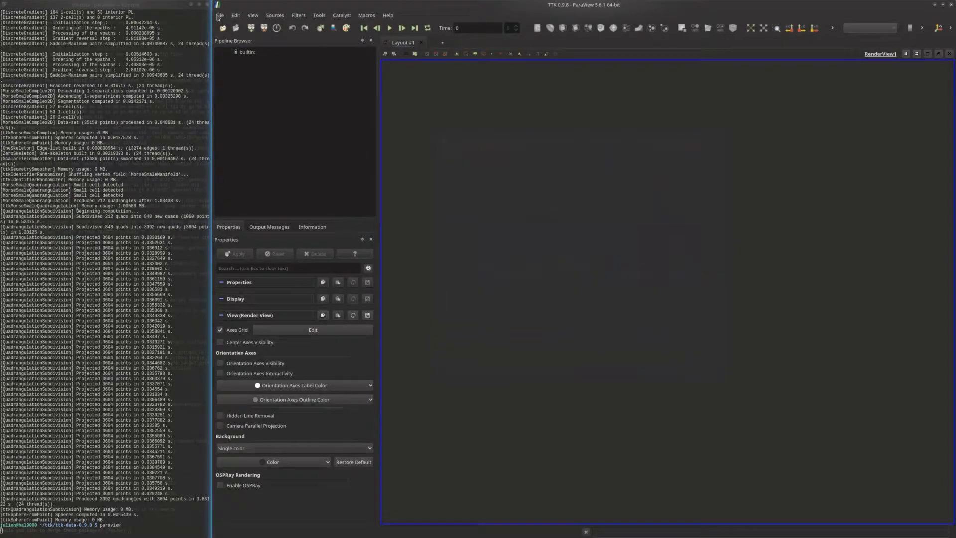
- Open the state file morseSmaleQuadrangulation.pvsm from the states folder for loading
{"action": "left_click", "coordinate": [218, 17]}
{"action": "left_click", "coordinate": [234, 63]}
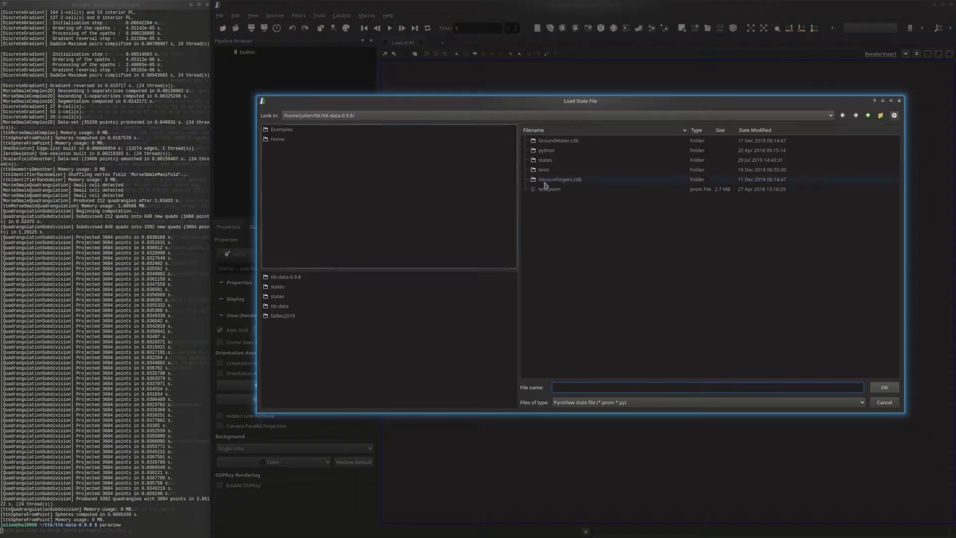
{"action": "double_click", "coordinate": [574, 160]}
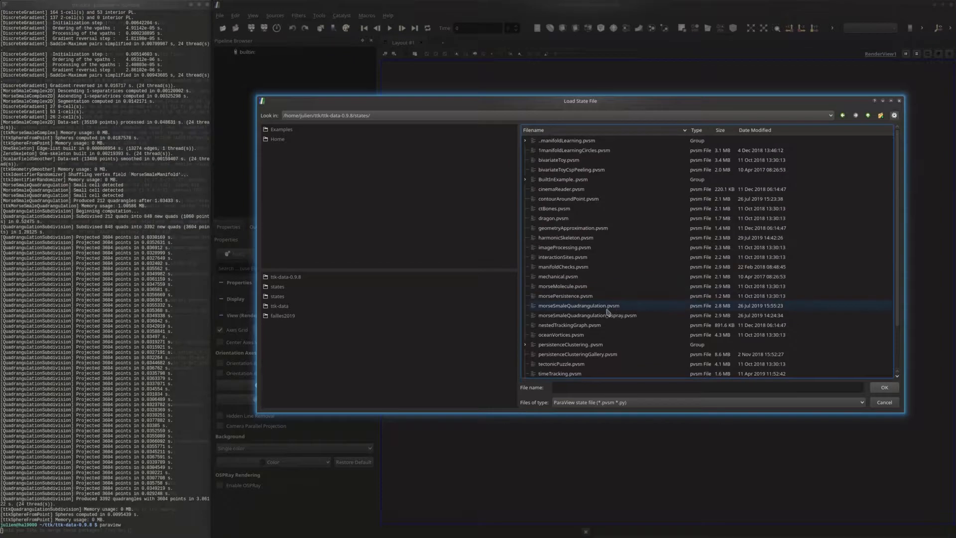
{"action": "left_click", "coordinate": [601, 306]}
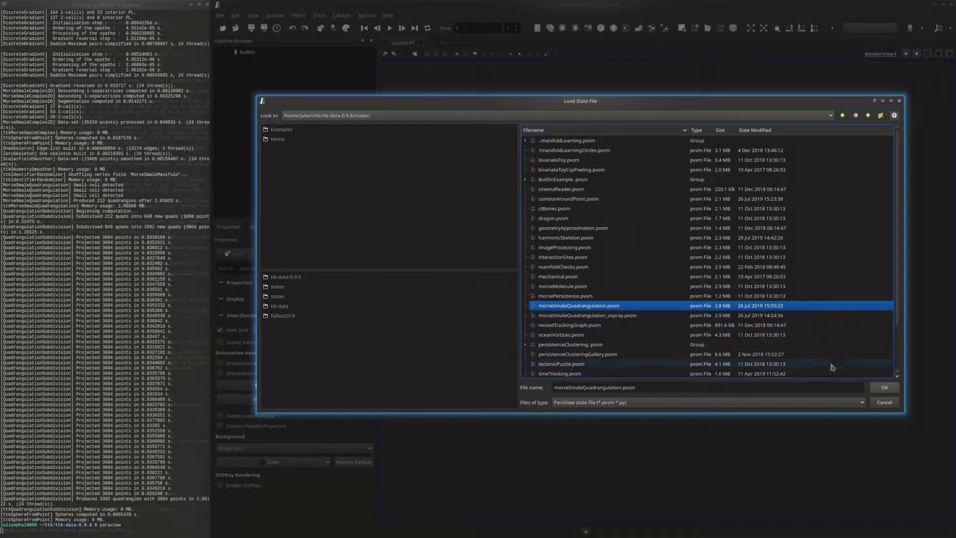
{"action": "left_click", "coordinate": [884, 388]}
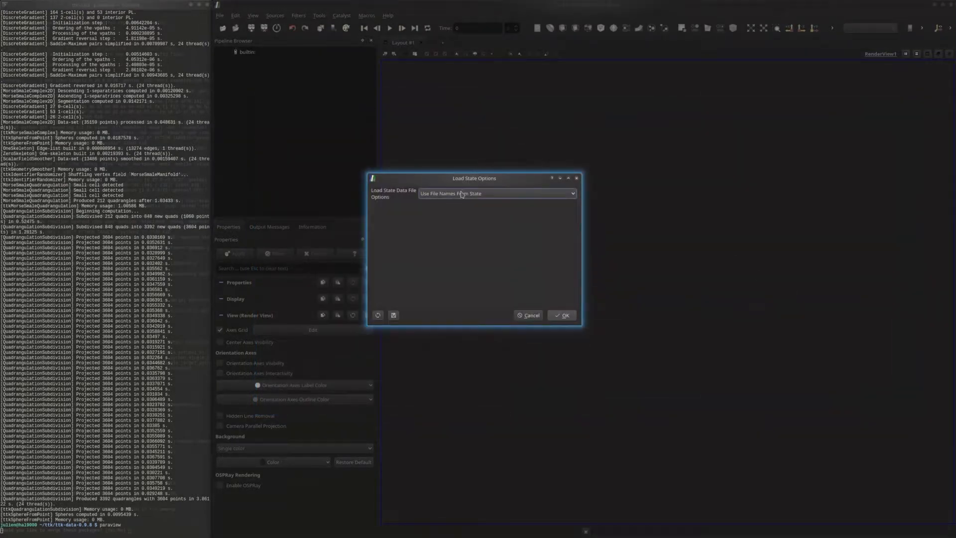
- Load the state with manually chosen file names, using bimba.vtu as the unstructured grid input
{"action": "left_click", "coordinate": [460, 194]}
{"action": "left_click", "coordinate": [441, 222]}
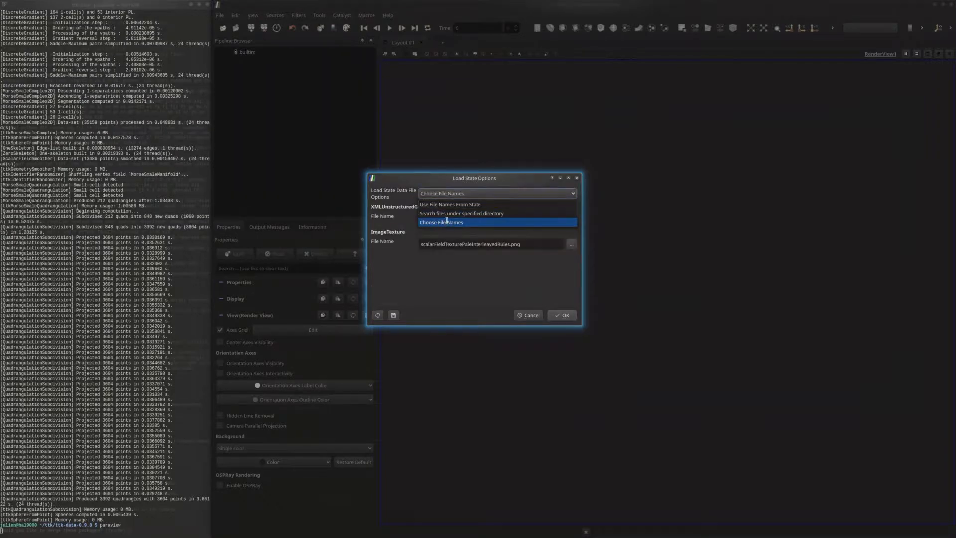
{"action": "left_click", "coordinate": [571, 219]}
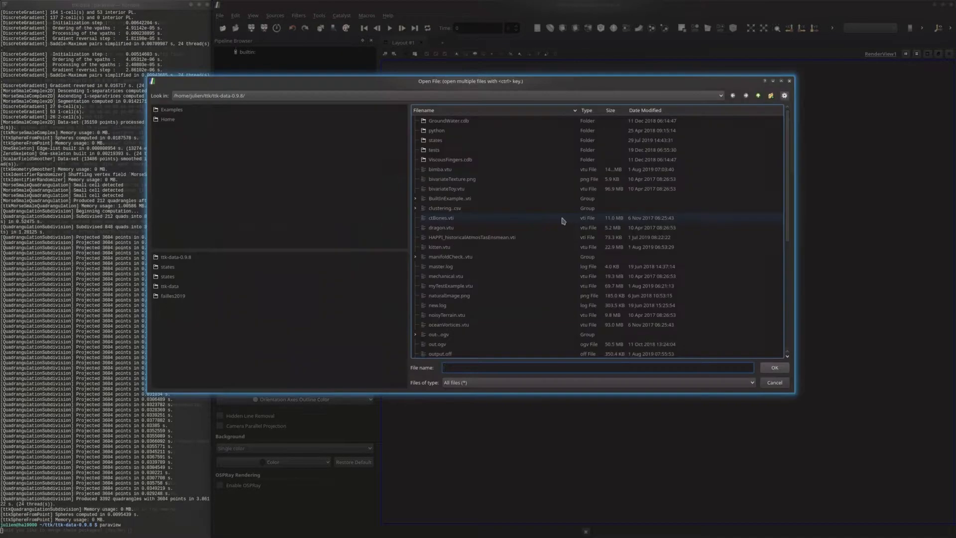
{"action": "left_click", "coordinate": [480, 169]}
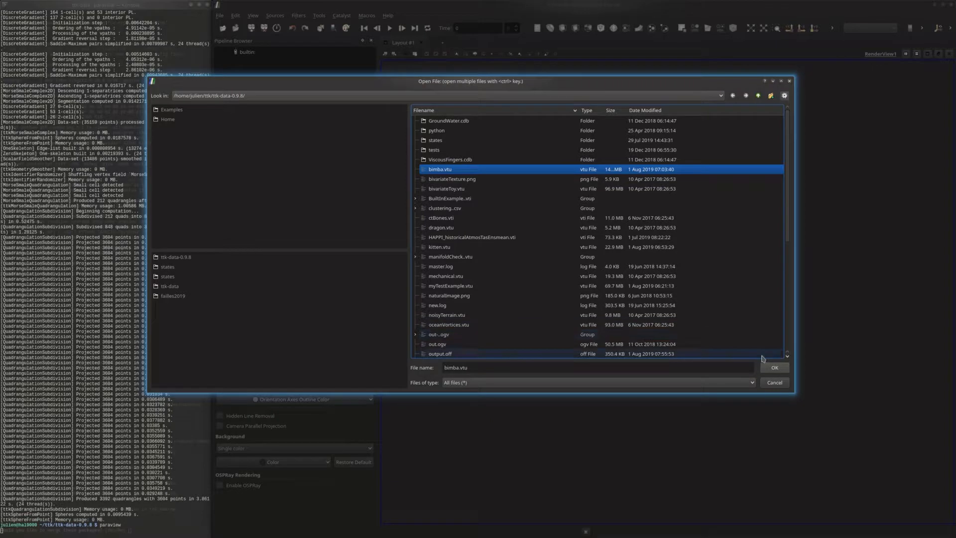
{"action": "left_click", "coordinate": [775, 368]}
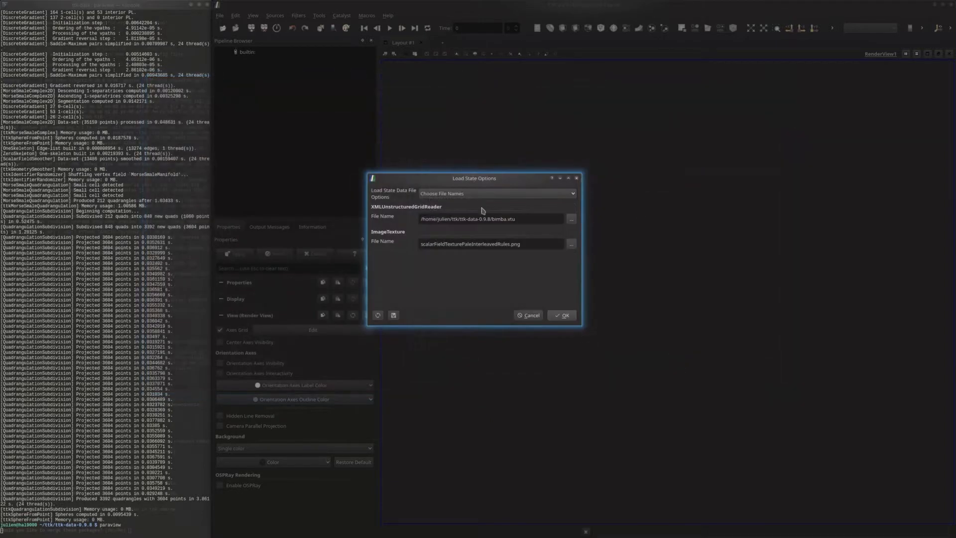
{"action": "left_click", "coordinate": [565, 315]}
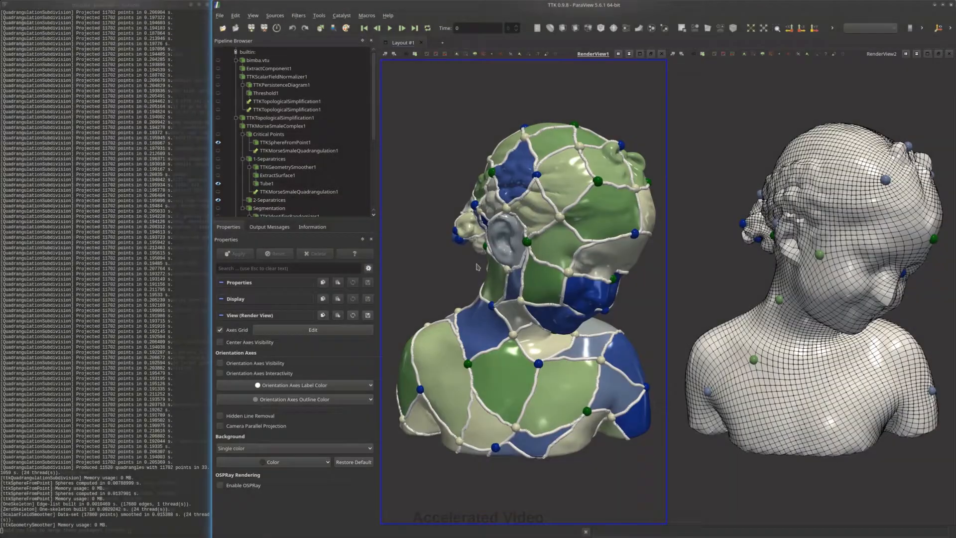
- Set the level of subdivisions of TTKQuadrangulationSubdivision1 to 2
{"action": "left_click_drag", "start_coordinate": [448, 271], "coordinate": [541, 204]}
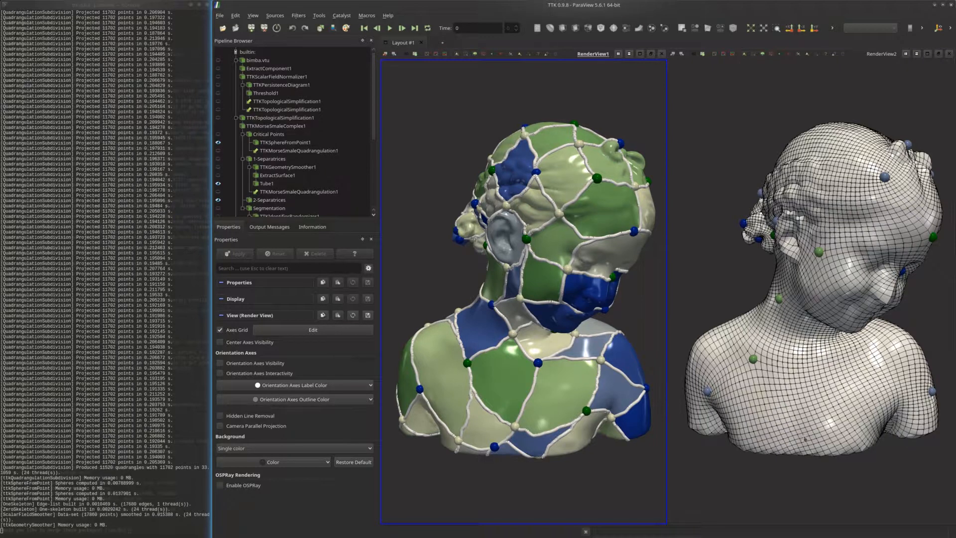
{"action": "mouse_move", "coordinate": [801, 407]}
{"action": "left_mouse_down"}
{"action": "mouse_move", "coordinate": [861, 412]}
{"action": "mouse_move", "coordinate": [803, 424]}
{"action": "mouse_move", "coordinate": [803, 412]}
{"action": "left_mouse_up"}
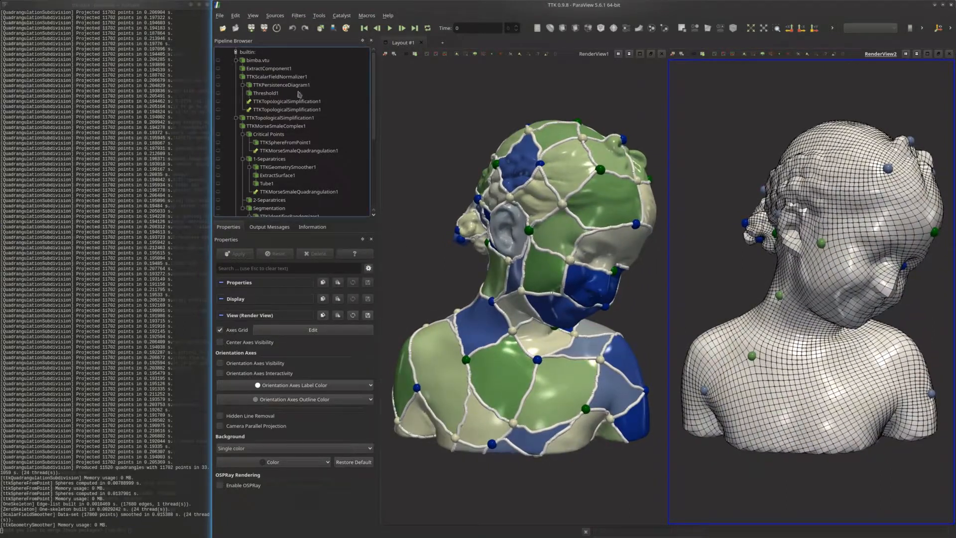
{"action": "scroll", "coordinate": [271, 147], "scroll_direction": "down", "scroll_amount": 5}
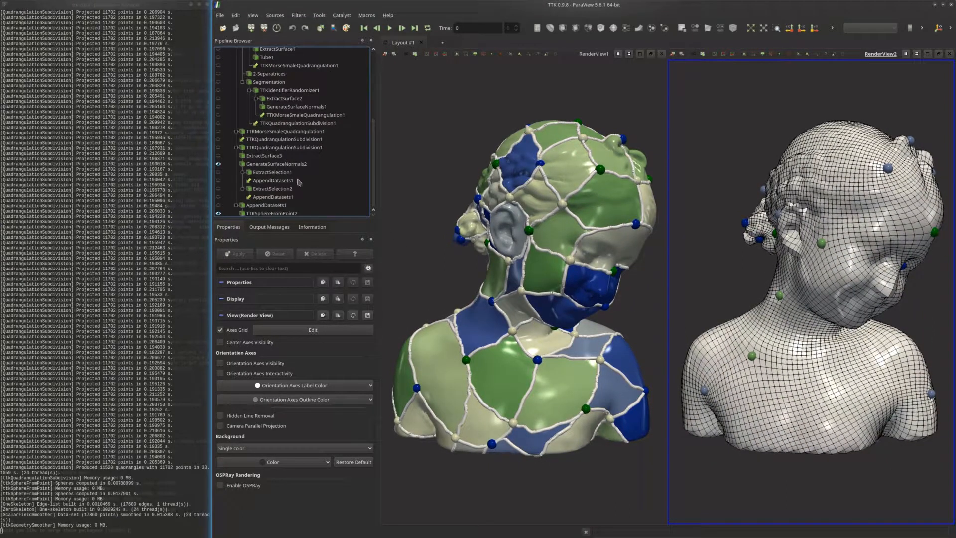
{"action": "left_click", "coordinate": [284, 148]}
{"action": "left_click", "coordinate": [295, 319]}
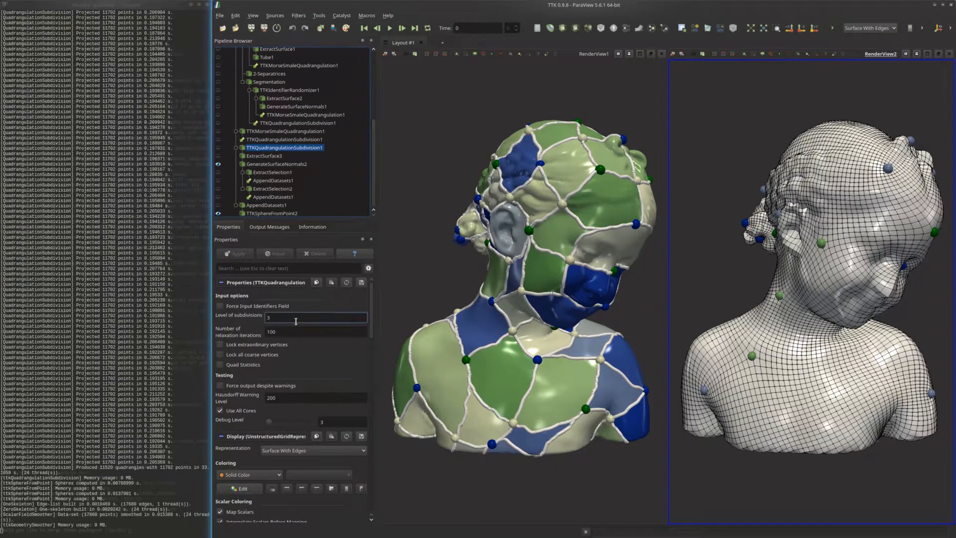
{"action": "type", "text": "2"}
{"action": "key", "text": "Tab"}
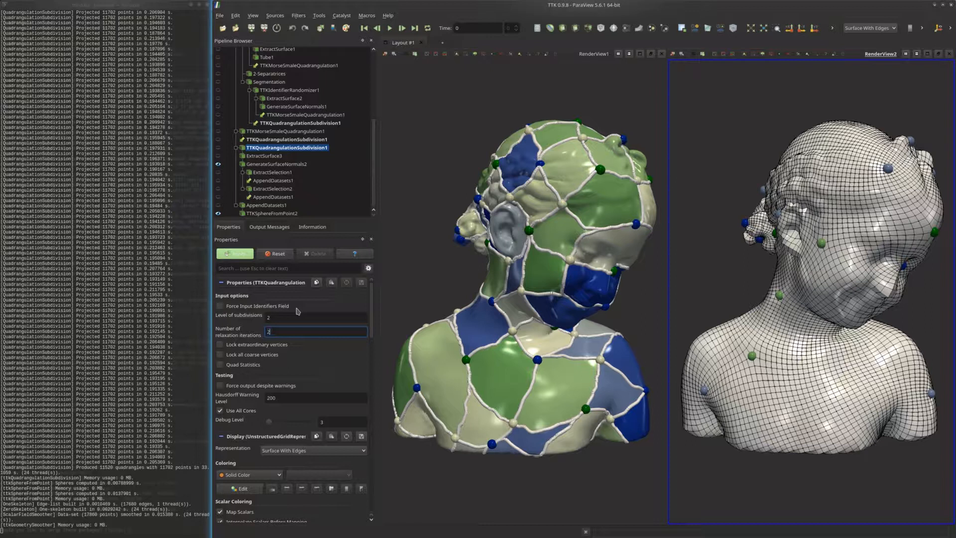
- Turn off Dual Quadrangulation for TTKMorseSmaleQuadrangulation1 and apply the pending pipeline changes
{"action": "left_click", "coordinate": [253, 131]}
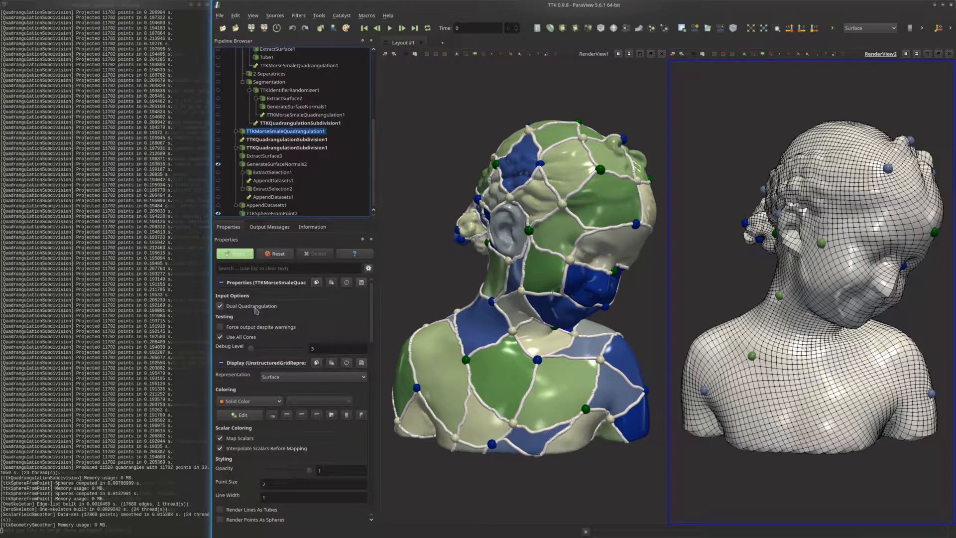
{"action": "left_click", "coordinate": [233, 254]}
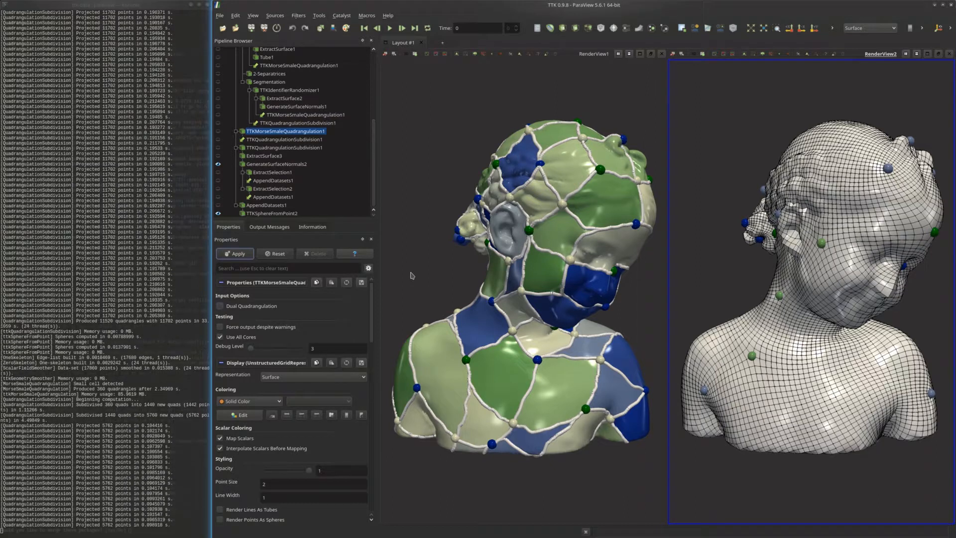
{"action": "left_click", "coordinate": [435, 303]}
- Set the component of ExtractComponent1 to 150 for the OutputEigenFunctions array and apply the change
{"action": "scroll", "coordinate": [284, 132], "scroll_direction": "up", "scroll_amount": 5}
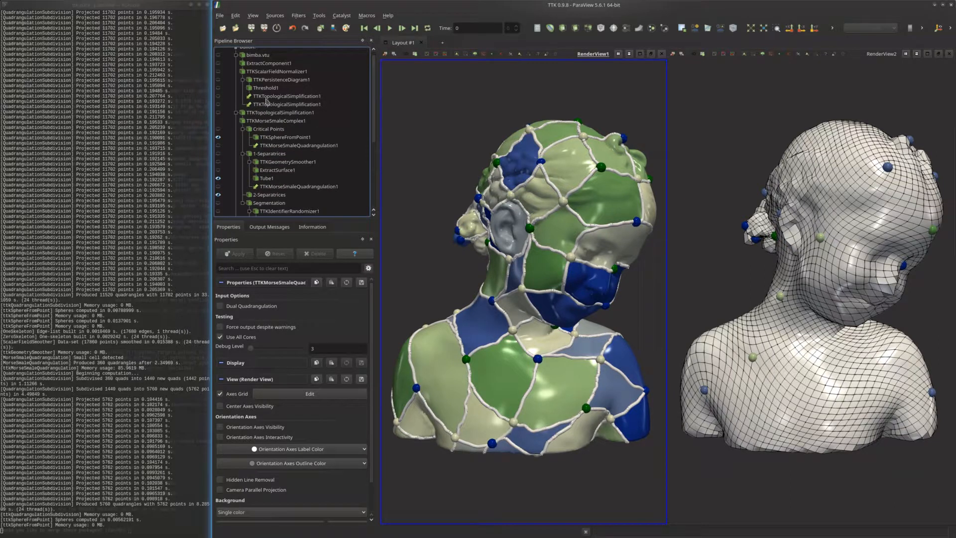
{"action": "left_click", "coordinate": [269, 63]}
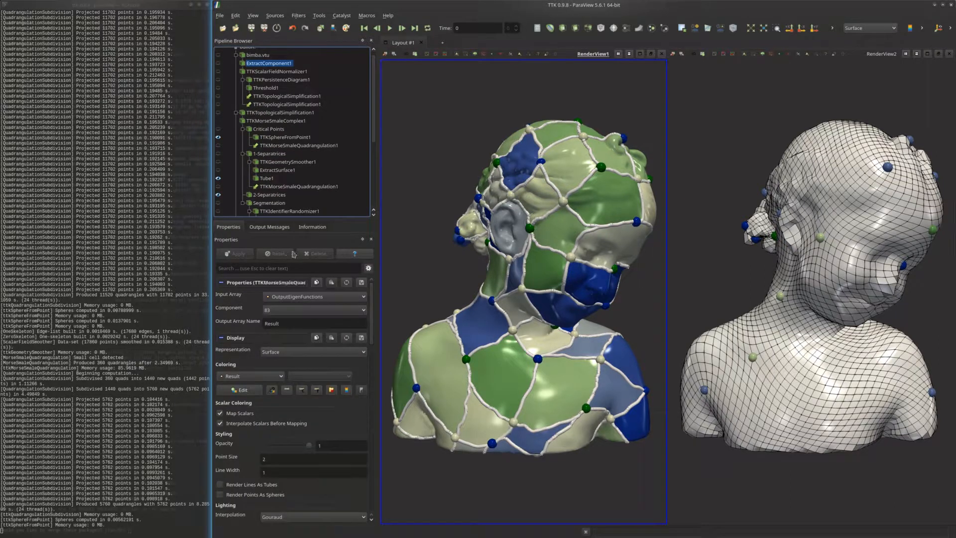
{"action": "left_click", "coordinate": [343, 323]}
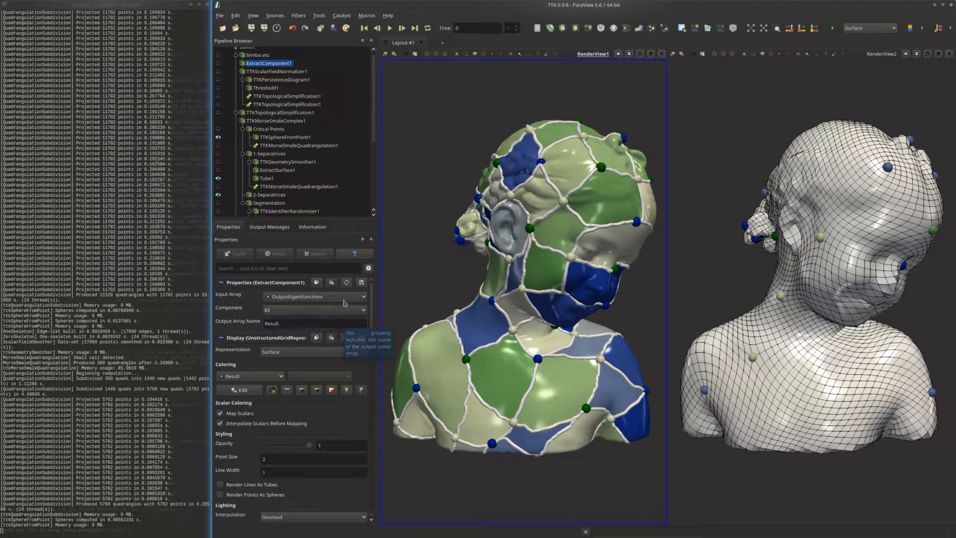
{"action": "left_click", "coordinate": [363, 310]}
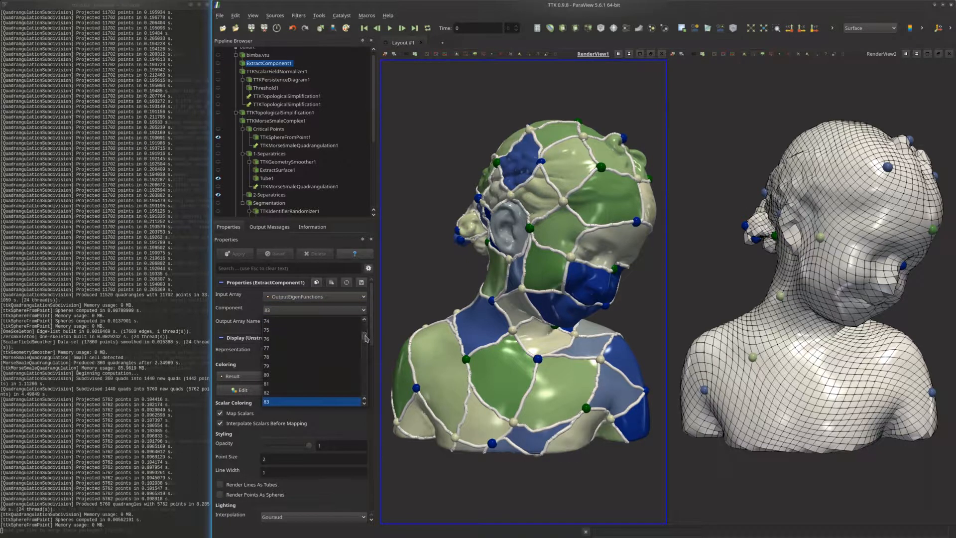
{"action": "scroll", "coordinate": [354, 345], "scroll_direction": "down", "scroll_amount": 19}
{"action": "scroll", "coordinate": [346, 364], "scroll_direction": "down", "scroll_amount": 7}
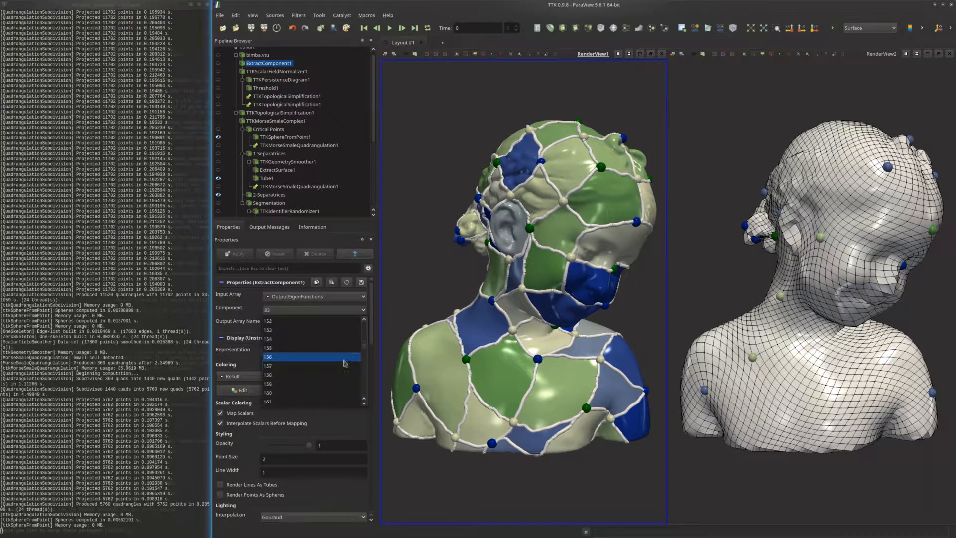
{"action": "left_click", "coordinate": [333, 383]}
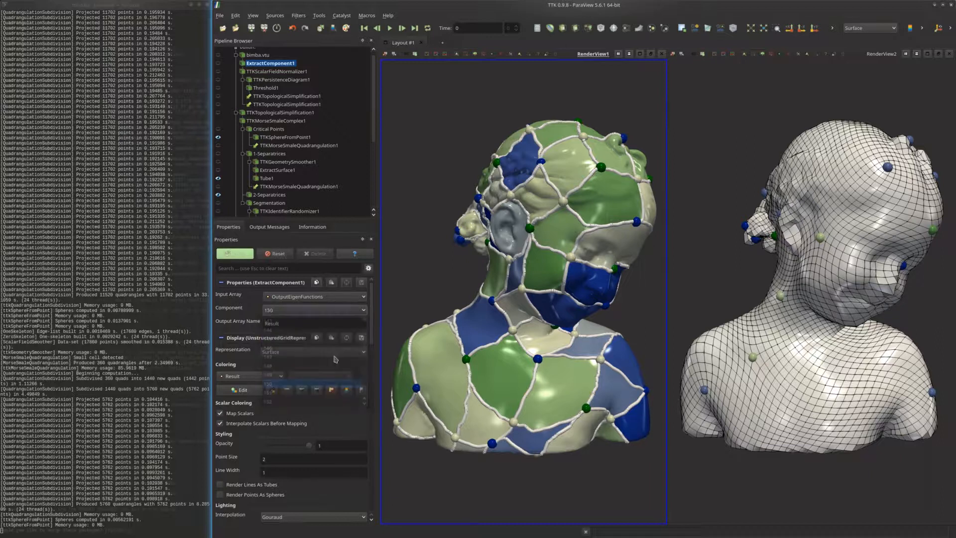
{"action": "left_click", "coordinate": [235, 254]}
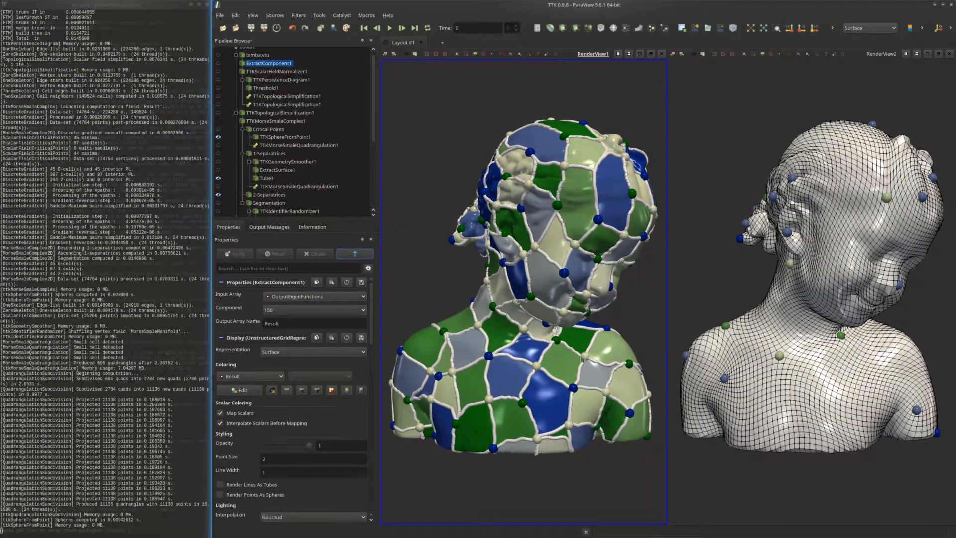
- Bring up the state saving dialog and choose Python state file (*.py) as the file type
{"action": "mouse_move", "coordinate": [556, 361]}
{"action": "left_mouse_down"}
{"action": "mouse_move", "coordinate": [505, 367]}
{"action": "mouse_move", "coordinate": [553, 372]}
{"action": "left_mouse_up"}
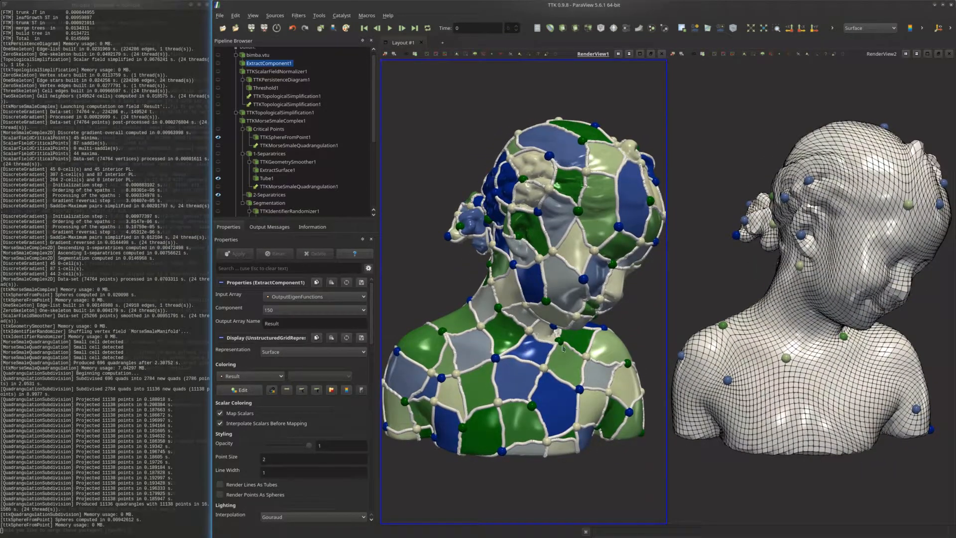
{"action": "left_click_drag", "start_coordinate": [749, 331], "coordinate": [753, 353]}
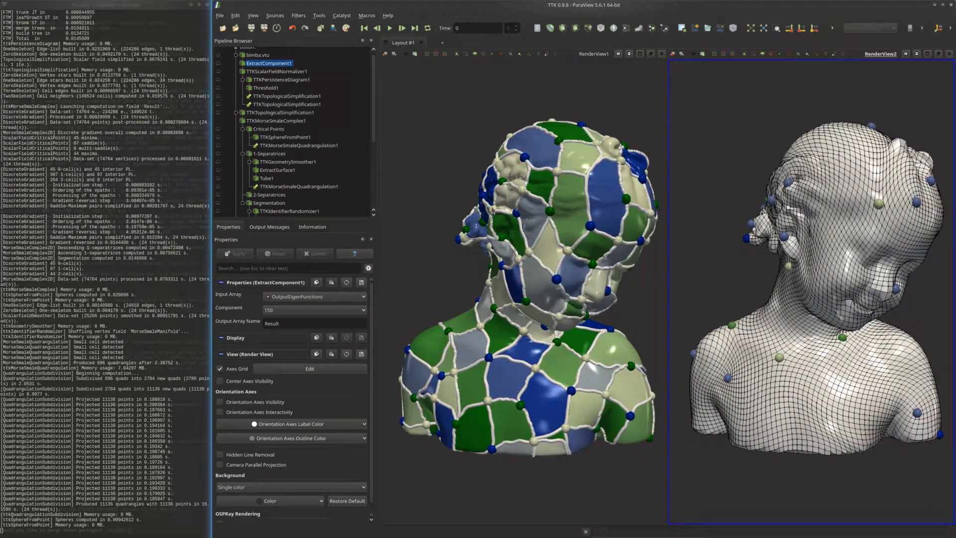
{"action": "scroll", "coordinate": [247, 68], "scroll_direction": "up", "scroll_amount": 1}
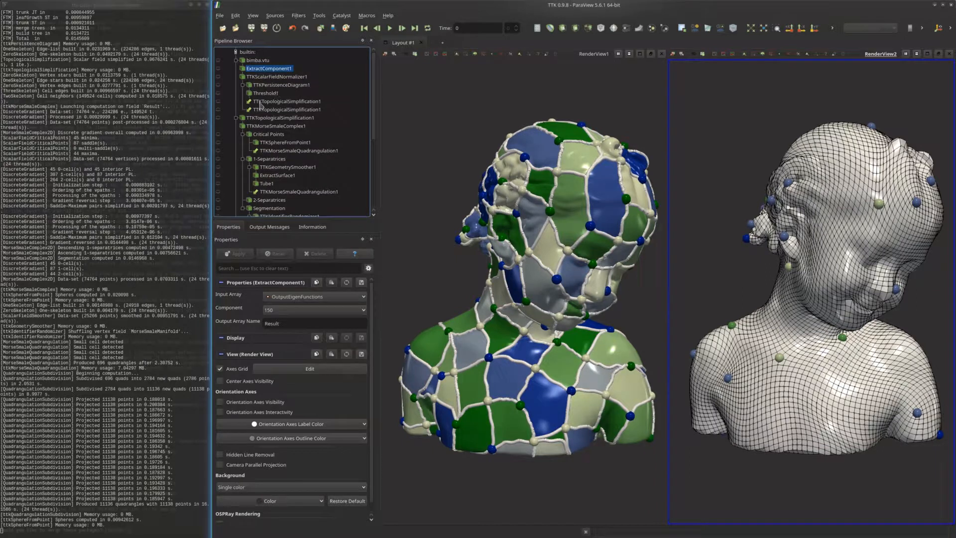
{"action": "left_click", "coordinate": [220, 16]}
{"action": "left_click", "coordinate": [240, 73]}
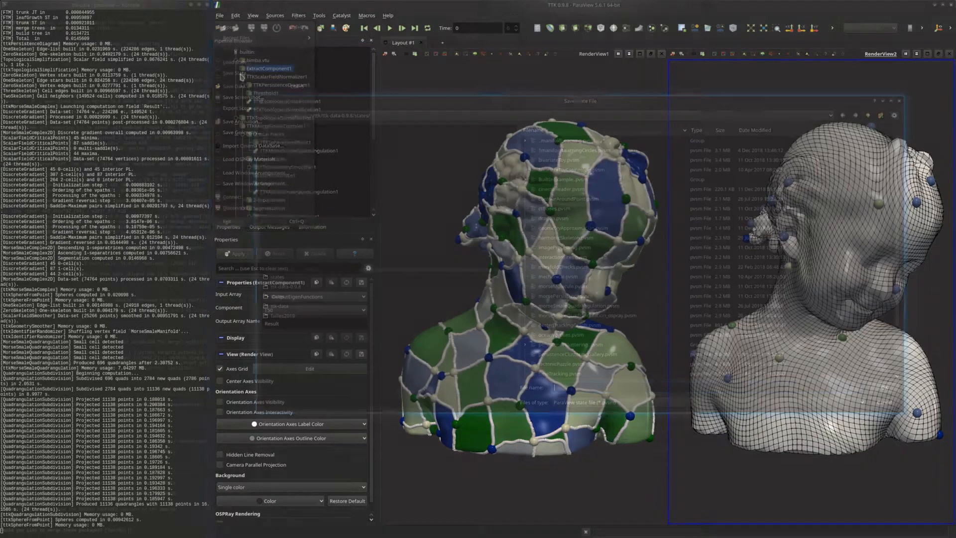
{"action": "left_click", "coordinate": [615, 403]}
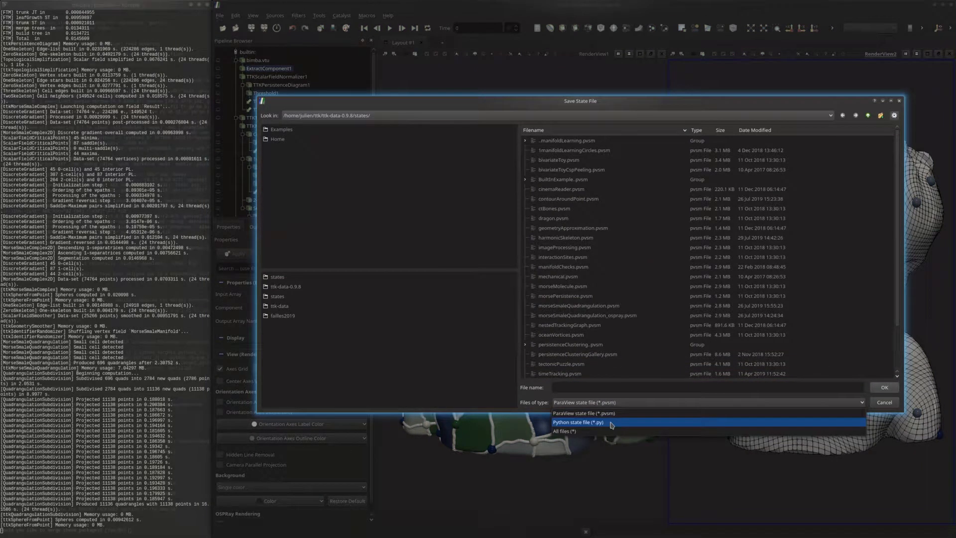
{"action": "left_click", "coordinate": [612, 423]}
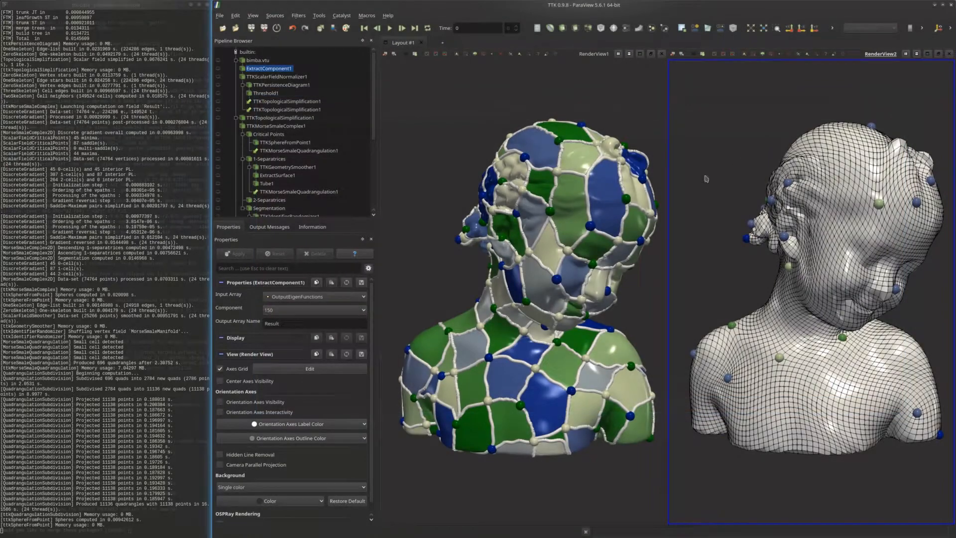
- Close ParaView, relaunch it from the terminal with paraview rockerArm.off and dismiss the startup screen
{"action": "left_click_drag", "start_coordinate": [558, 230], "coordinate": [482, 140]}
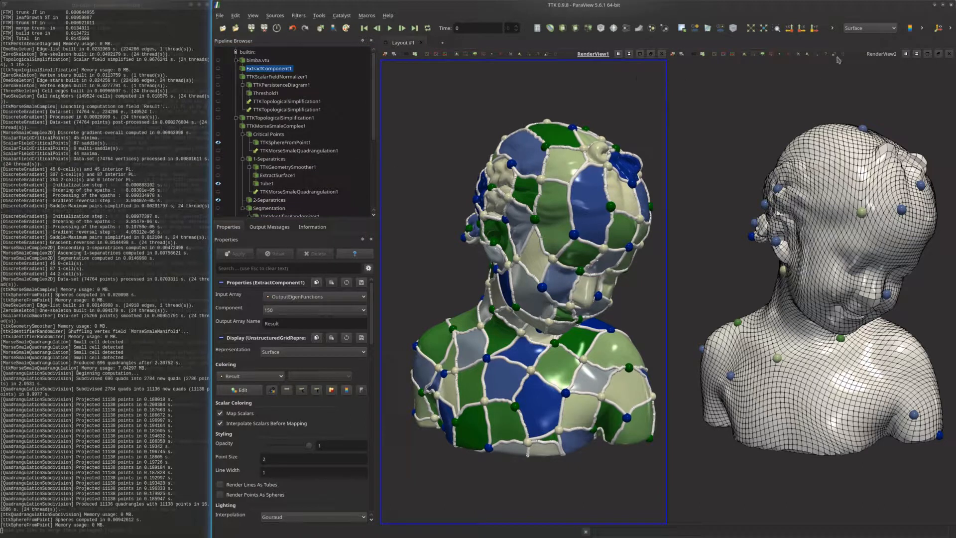
{"action": "left_click", "coordinate": [952, 6]}
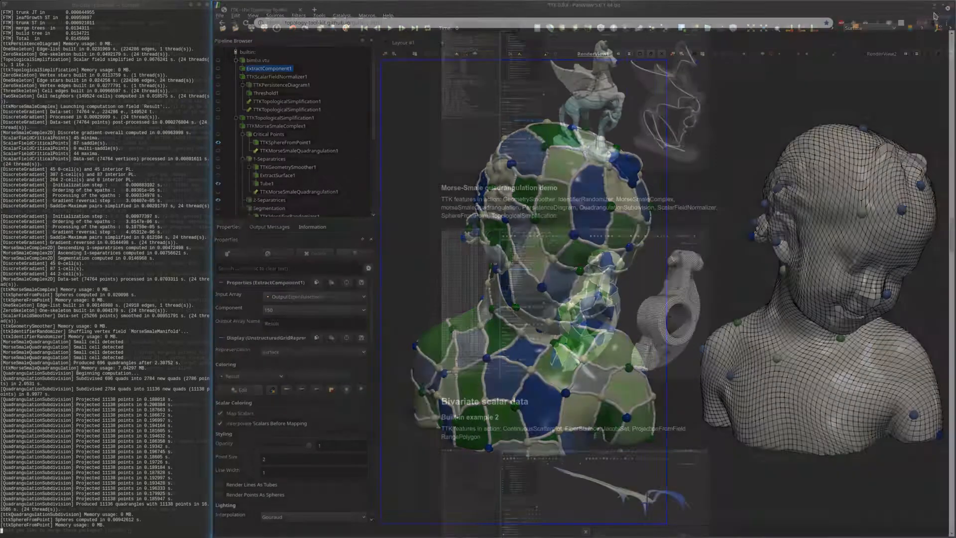
{"action": "type", "text": "parav"}
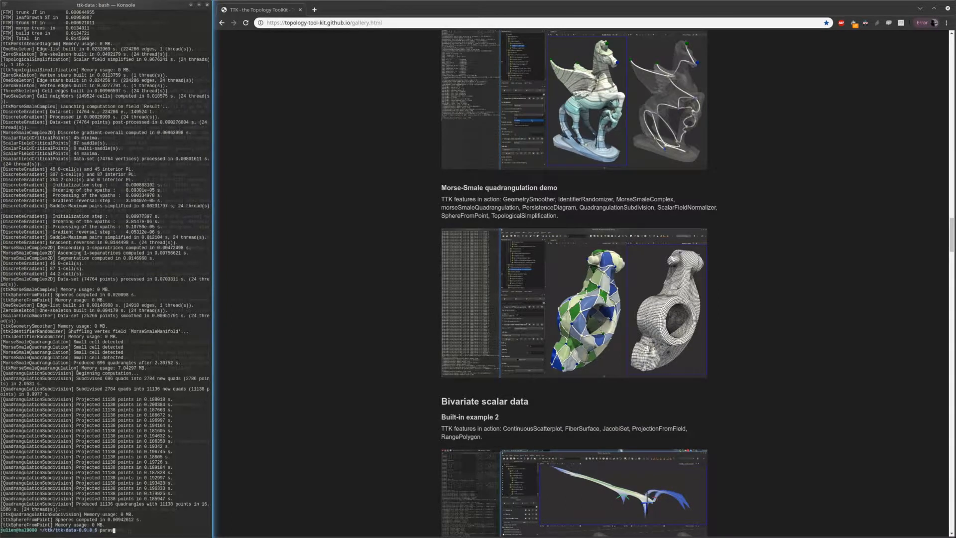
{"action": "type", "text": "iew r"}
{"action": "key", "text": "Tab"}
{"action": "key", "text": "Return"}
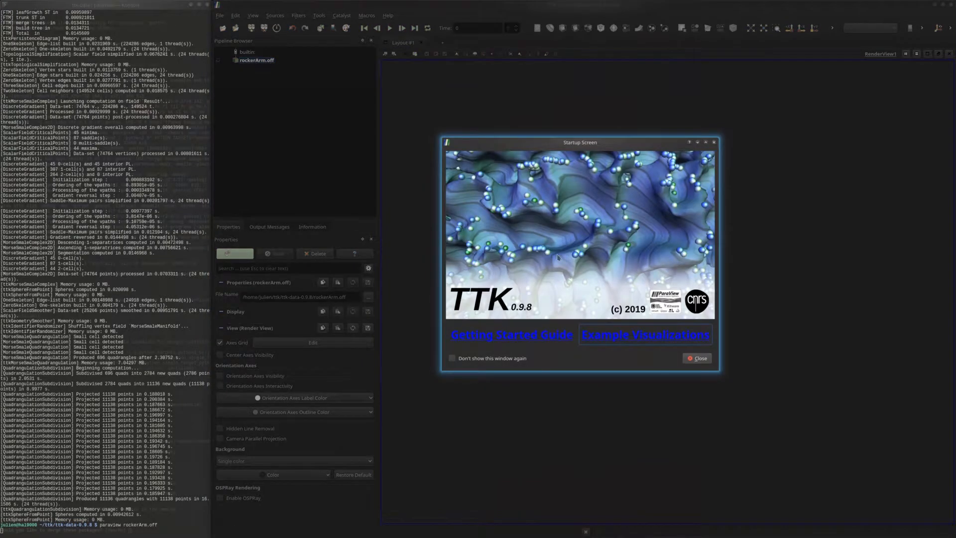
{"action": "left_click", "coordinate": [697, 359]}
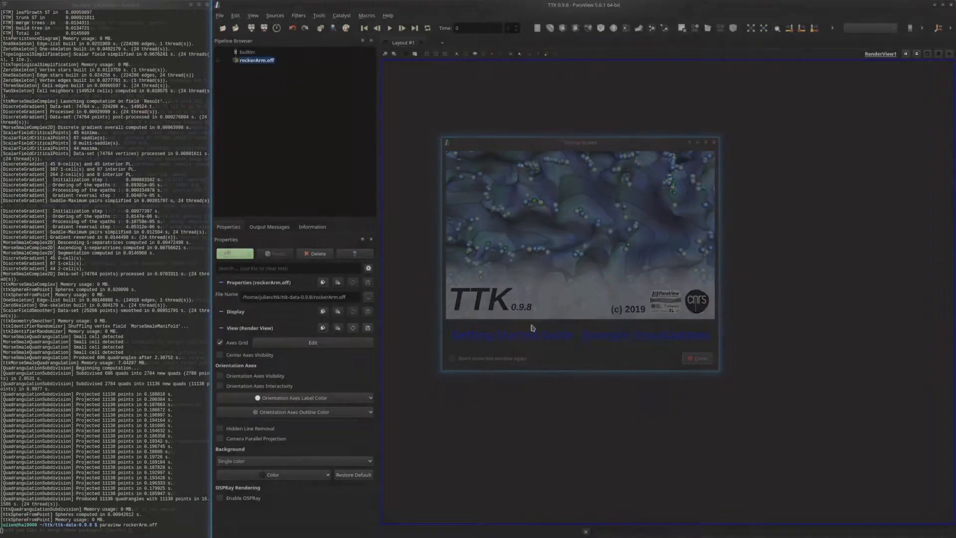
- Load the rockerArm.off mesh and display it as Surface With Edges to examine its triangles up close
{"action": "left_click_drag", "start_coordinate": [519, 245], "coordinate": [537, 340]}
{"action": "left_click", "coordinate": [284, 326]}
{"action": "left_click", "coordinate": [307, 408]}
{"action": "scroll", "coordinate": [697, 309], "scroll_direction": "up", "scroll_amount": 5}
{"action": "left_click_drag", "start_coordinate": [697, 308], "coordinate": [629, 329]}
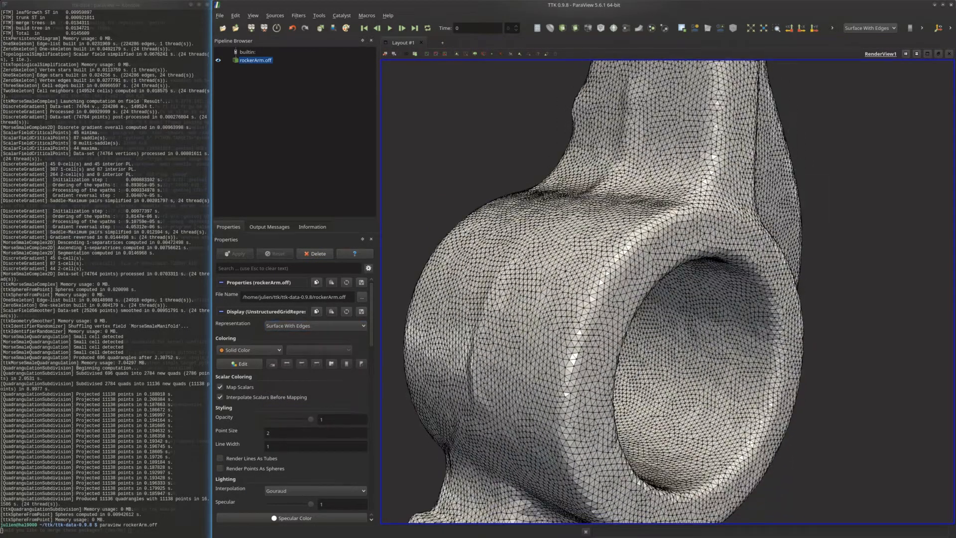
- Switch the rockerArm.off representation to plain Surface and bring the whole model into view
{"action": "left_click", "coordinate": [285, 326]}
{"action": "left_click", "coordinate": [303, 399]}
{"action": "left_click", "coordinate": [315, 326]}
{"action": "left_click", "coordinate": [315, 326]}
{"action": "left_click", "coordinate": [314, 326]}
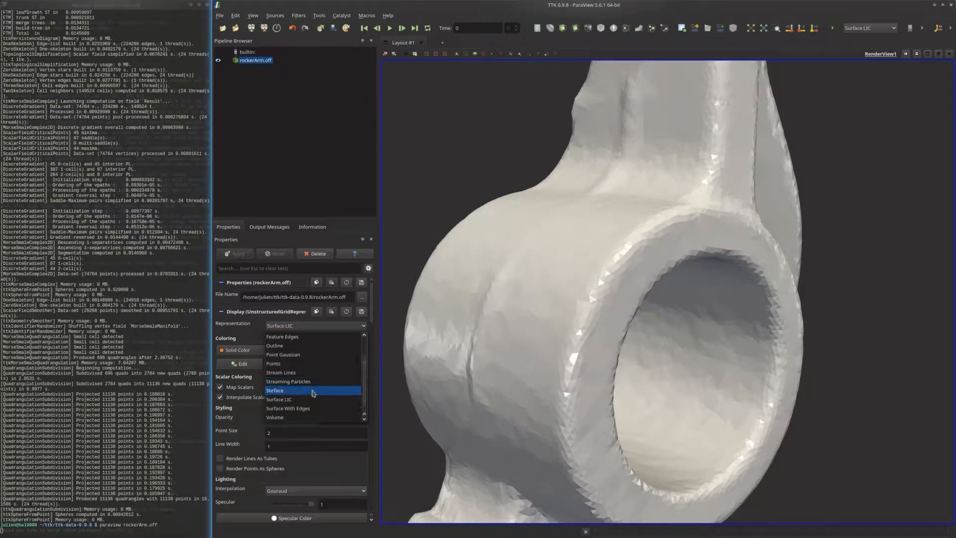
{"action": "left_click", "coordinate": [275, 391]}
{"action": "scroll", "coordinate": [590, 348], "scroll_direction": "down", "scroll_amount": 5}
{"action": "left_click_drag", "start_coordinate": [588, 332], "coordinate": [603, 321]}
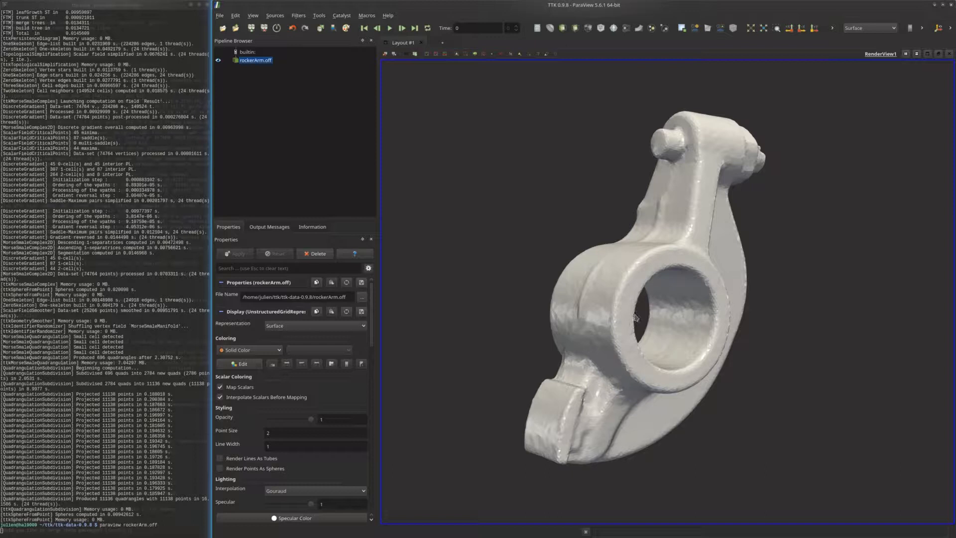
- Look up the TTK EigenField filter among the TTK scalar data filters without applying it
{"action": "left_click_drag", "start_coordinate": [642, 307], "coordinate": [645, 312]}
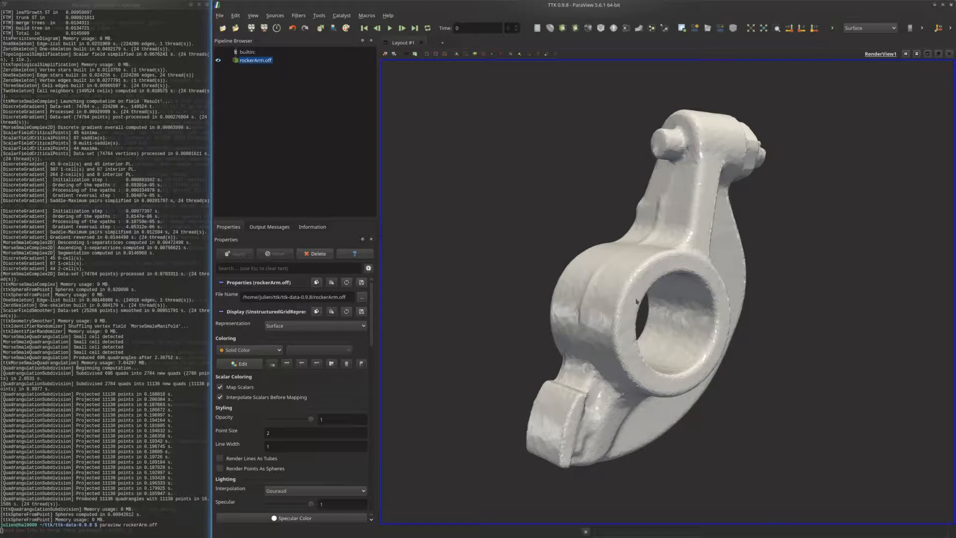
{"action": "left_click_drag", "start_coordinate": [643, 311], "coordinate": [643, 309]}
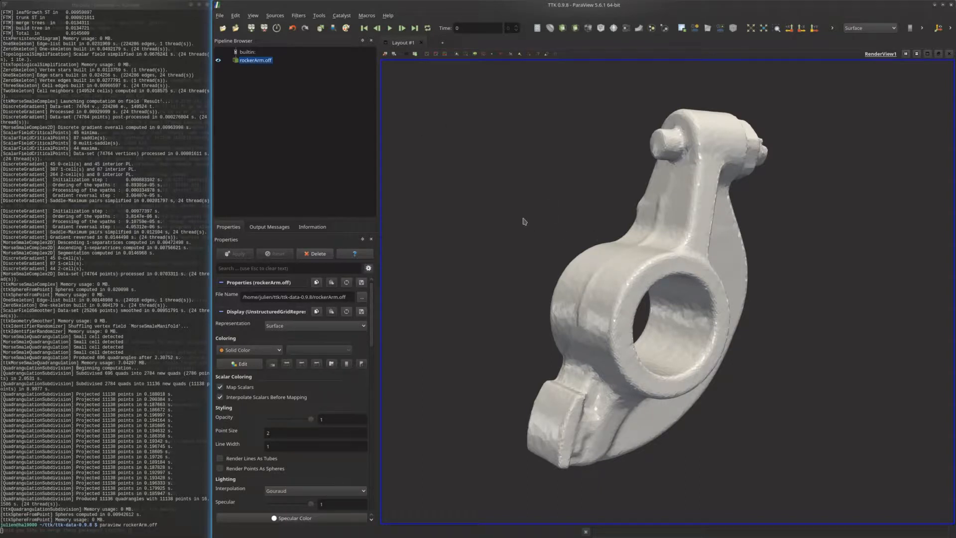
{"action": "left_click", "coordinate": [299, 15]}
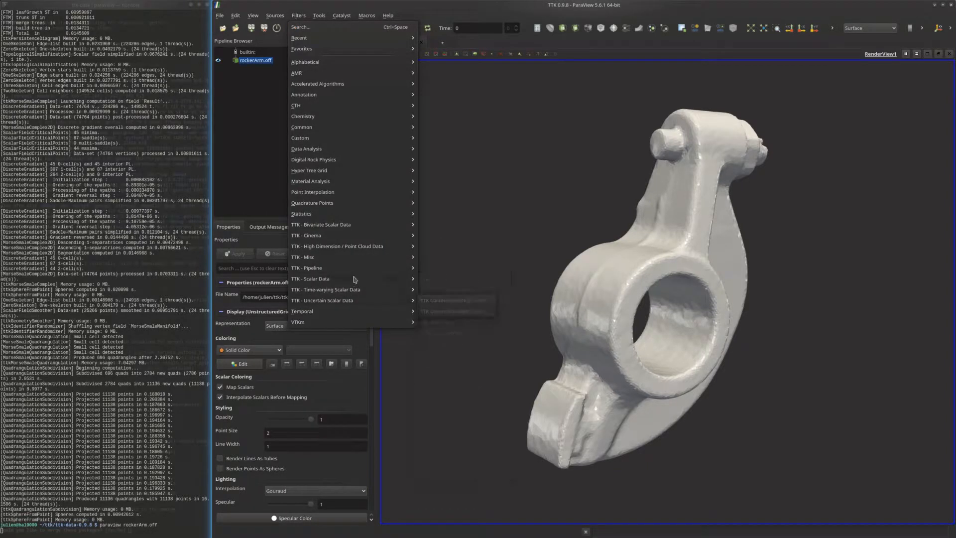
{"action": "mouse_move", "coordinate": [359, 282]}
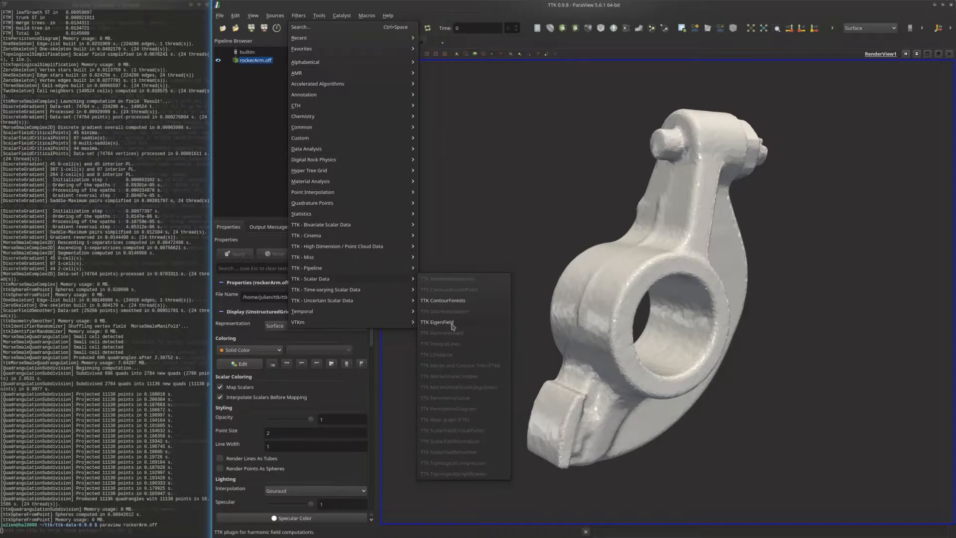
{"action": "left_click", "coordinate": [576, 206]}
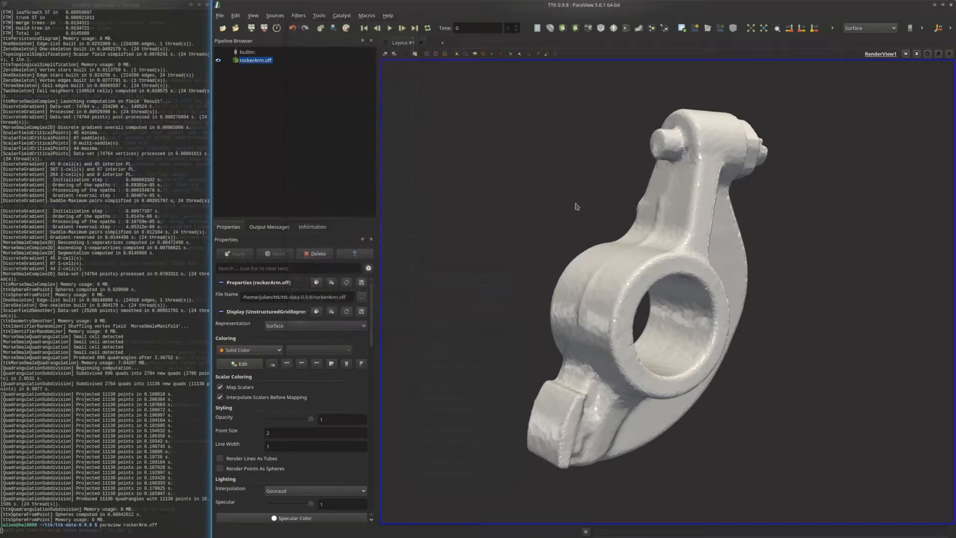
{"action": "left_click", "coordinate": [296, 16]}
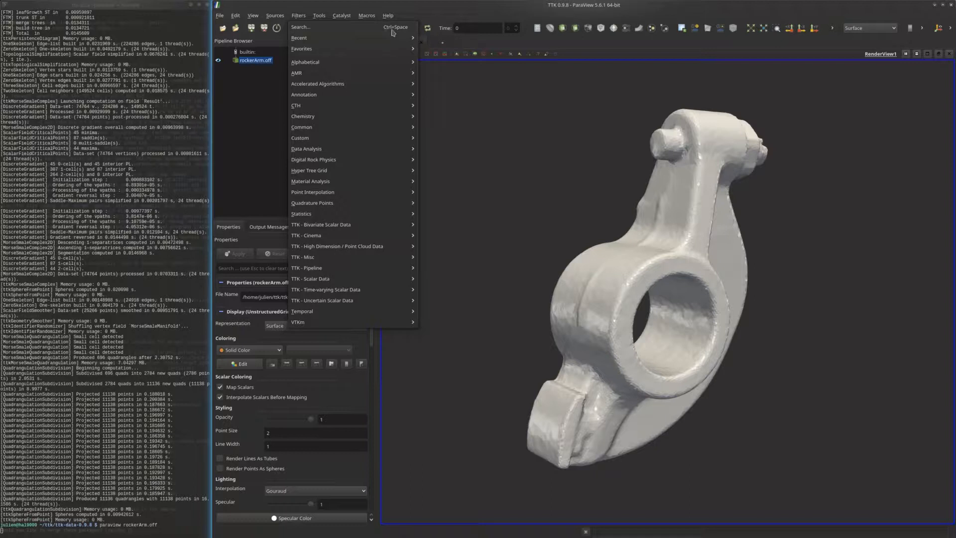
{"action": "left_click", "coordinate": [548, 130]}
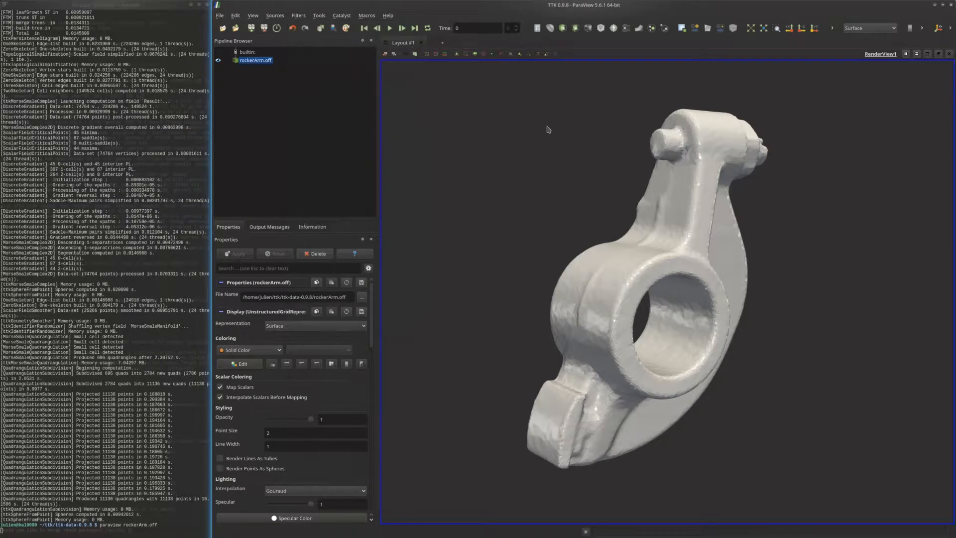
- Apply the TTK EigenField filter to rockerArm.off with 500 eigenfunctions
{"action": "key", "text": "ctrl+space"}
{"action": "type", "text": "eigen"}
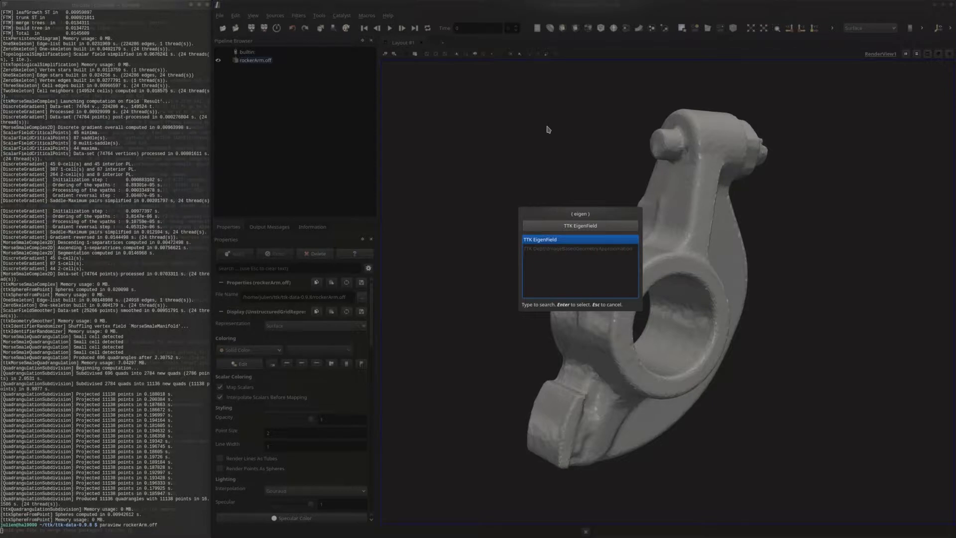
{"action": "key", "text": "Return"}
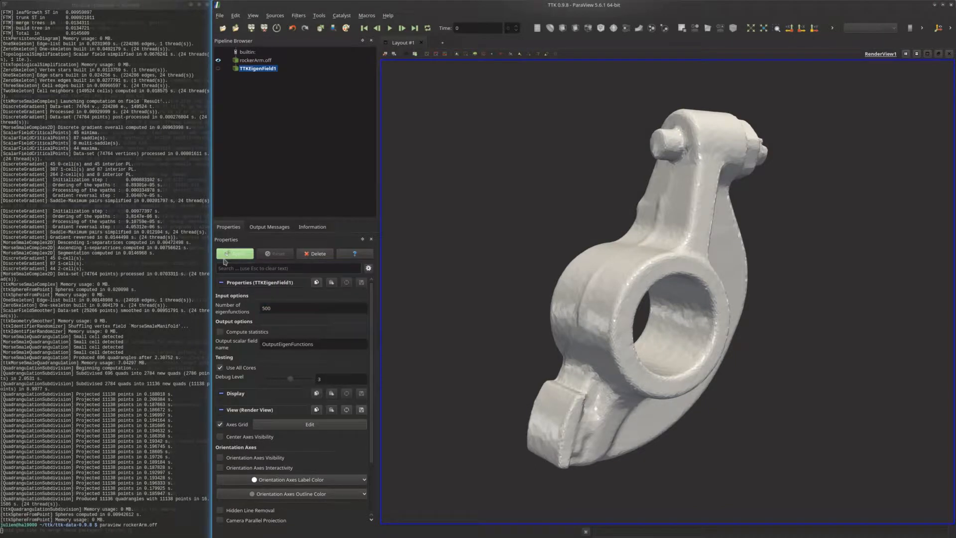
{"action": "left_click", "coordinate": [238, 255]}
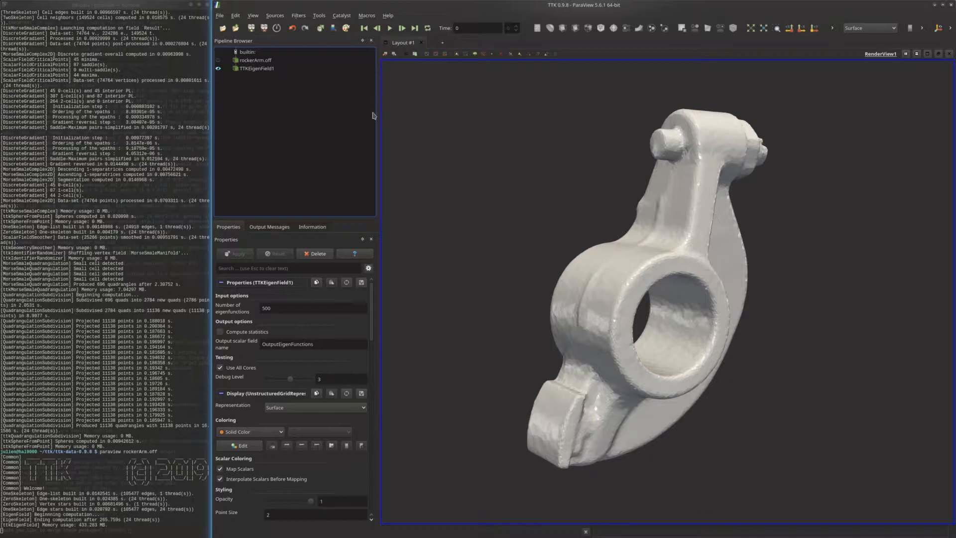
{"action": "left_click_drag", "start_coordinate": [529, 234], "coordinate": [523, 229]}
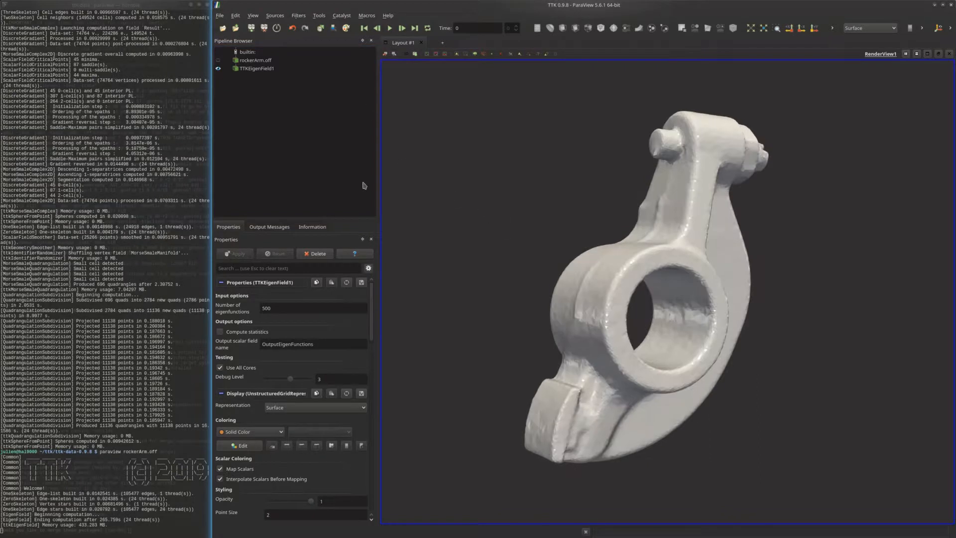
- Save the EigenField output as myTestExample.vtu, replacing the existing file and keeping the default writer settings
{"action": "left_click", "coordinate": [266, 69]}
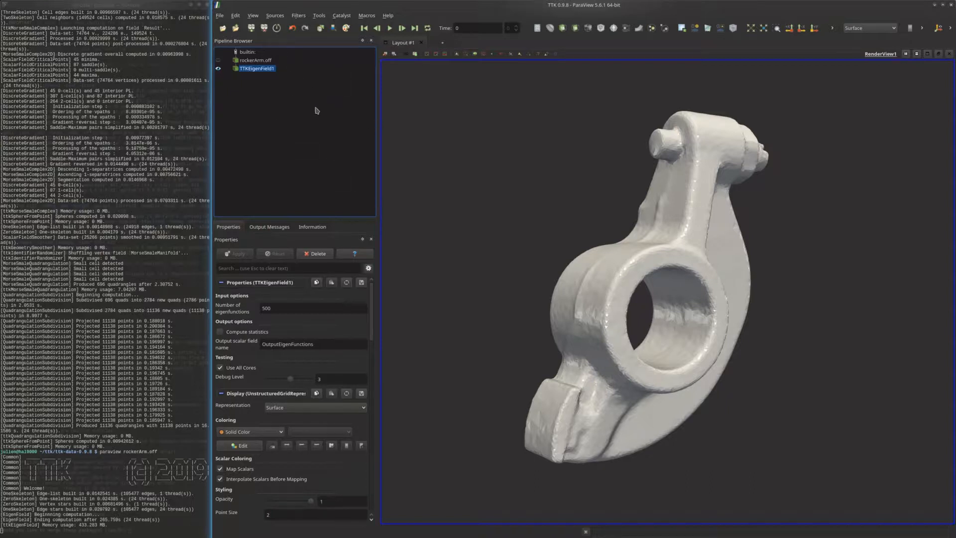
{"action": "left_click", "coordinate": [219, 16]}
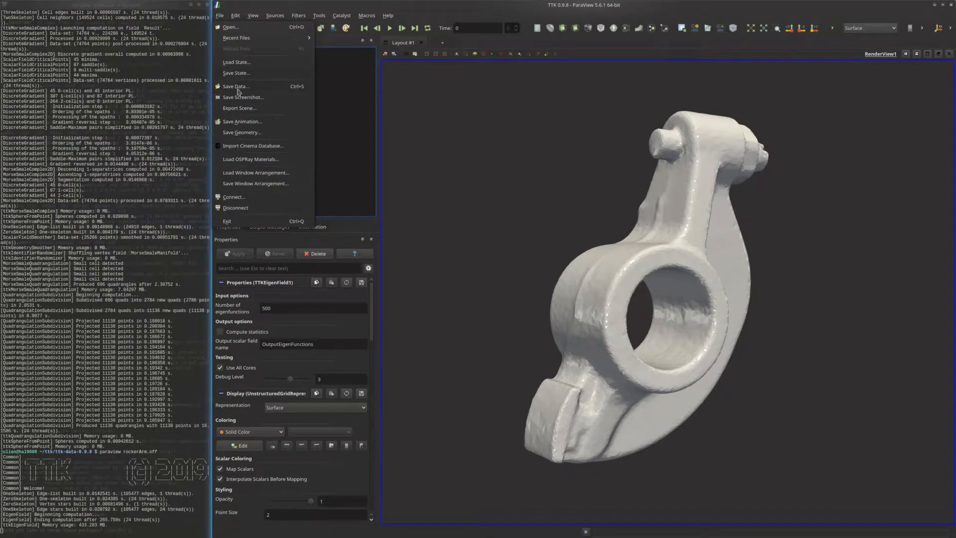
{"action": "left_click", "coordinate": [241, 88]}
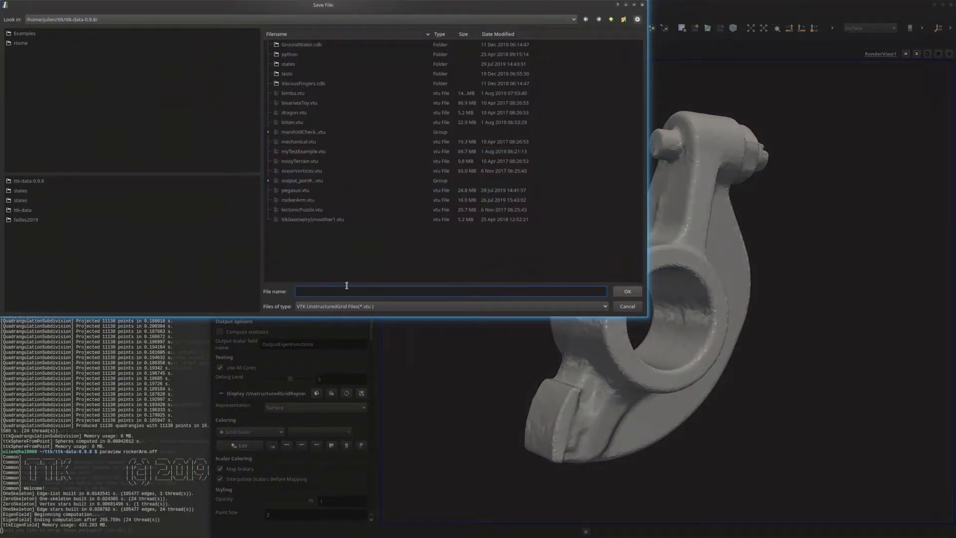
{"action": "type", "text": "myTestExample.vtu"}
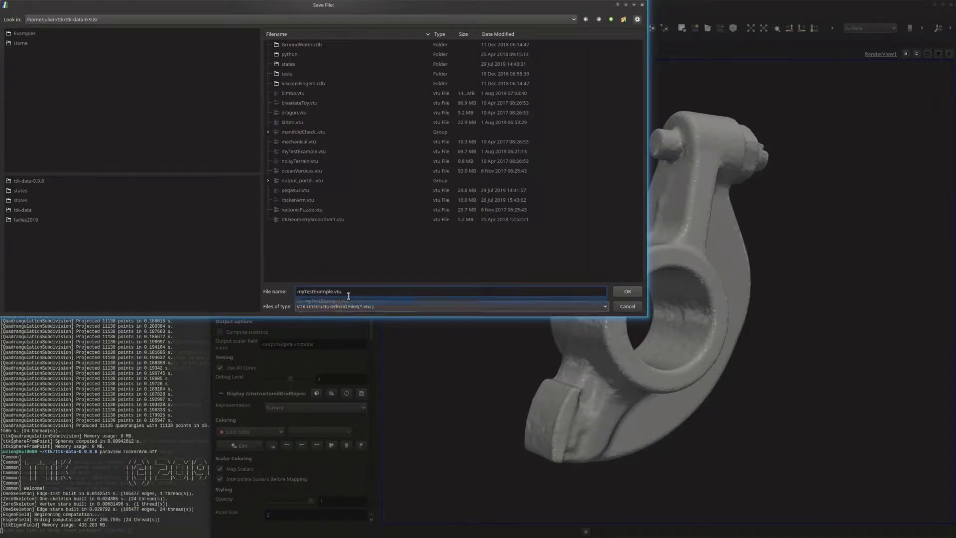
{"action": "left_click", "coordinate": [329, 302]}
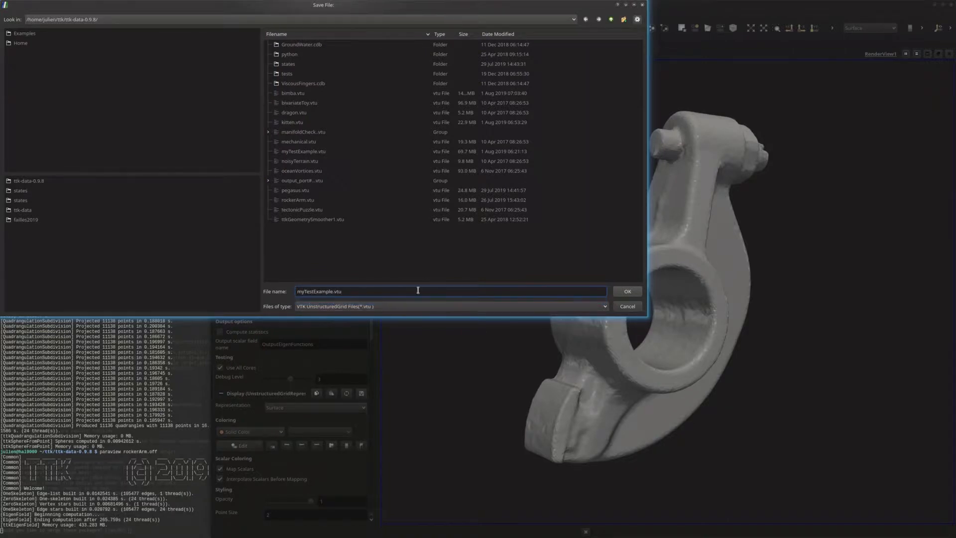
{"action": "left_click", "coordinate": [627, 292]}
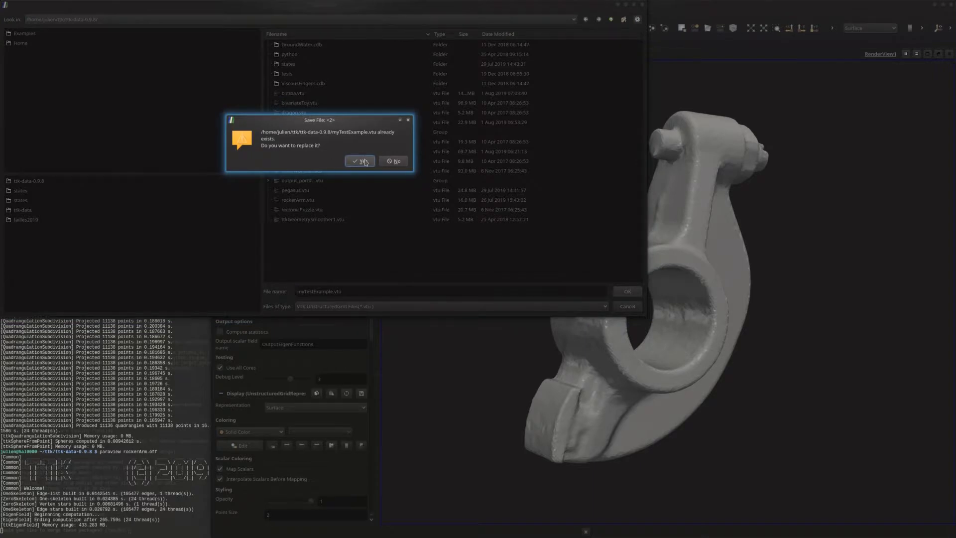
{"action": "left_click", "coordinate": [362, 162]}
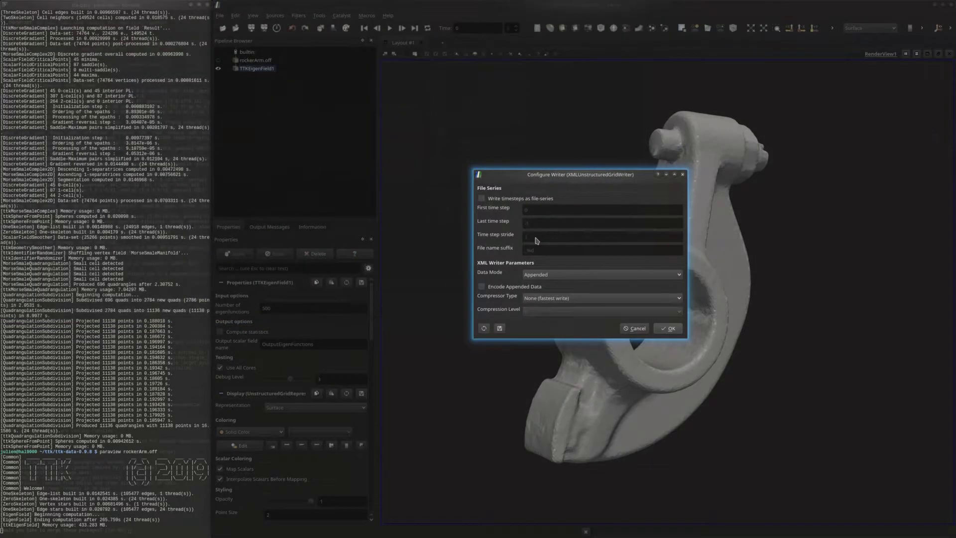
{"action": "left_click", "coordinate": [672, 329]}
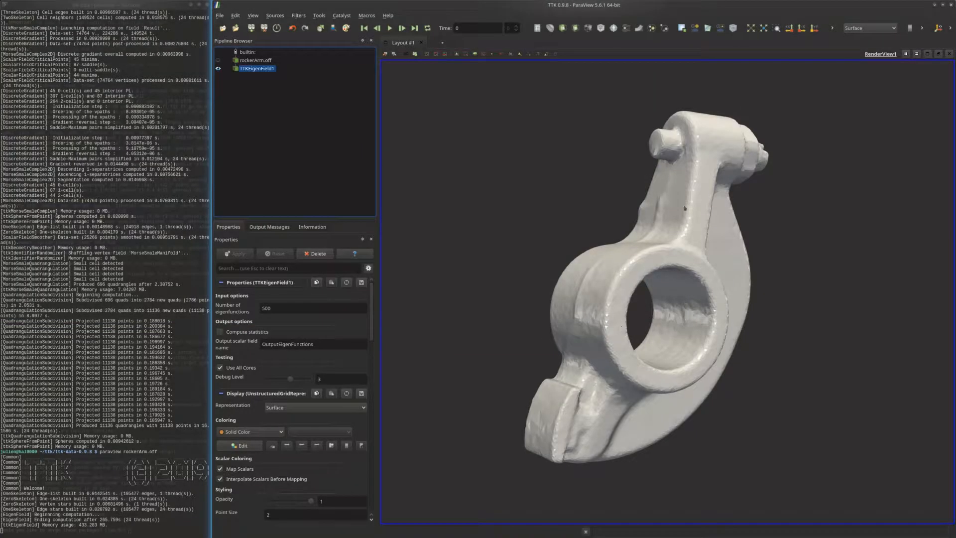
- Close ParaView, relaunch it from the terminal with paraview myTestExample.vtu, and load and display the mesh
{"action": "left_click", "coordinate": [949, 4]}
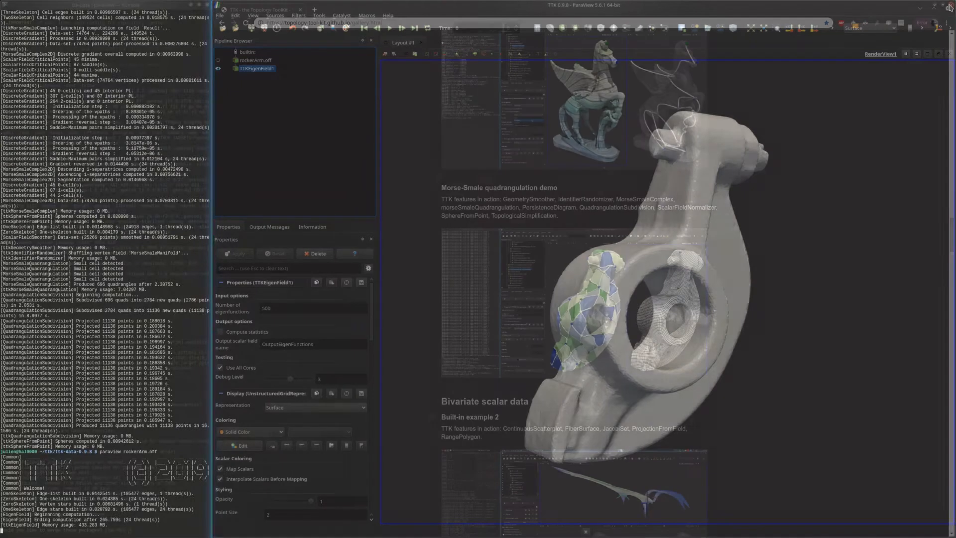
{"action": "type", "text": "paraview"}
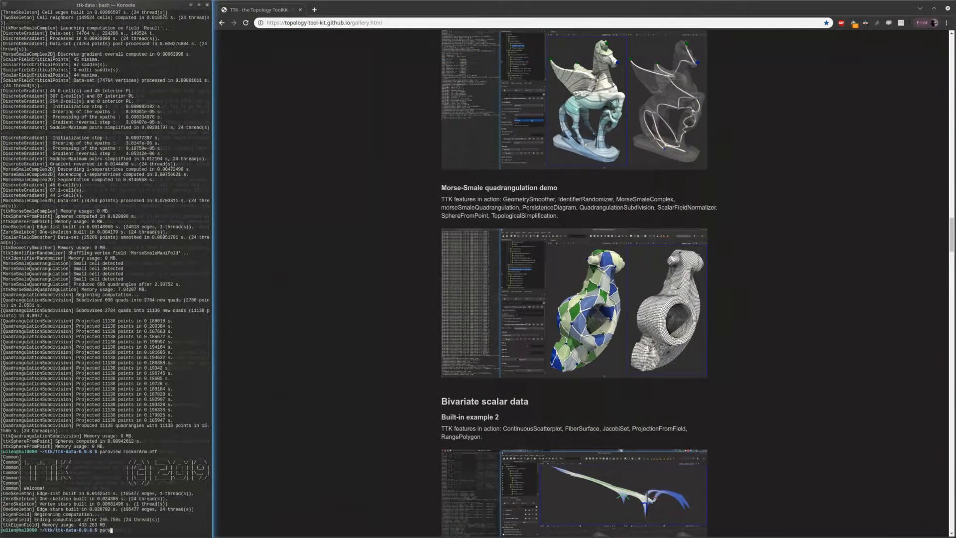
{"action": "type", "text": " myT"}
{"action": "key", "text": "Tab"}
{"action": "key", "text": "Return"}
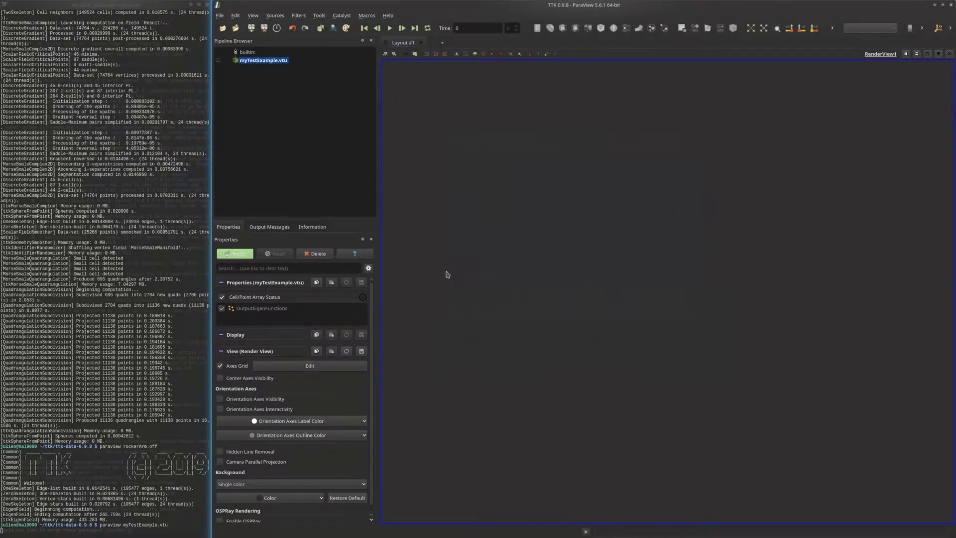
{"action": "left_click_drag", "start_coordinate": [565, 356], "coordinate": [652, 289]}
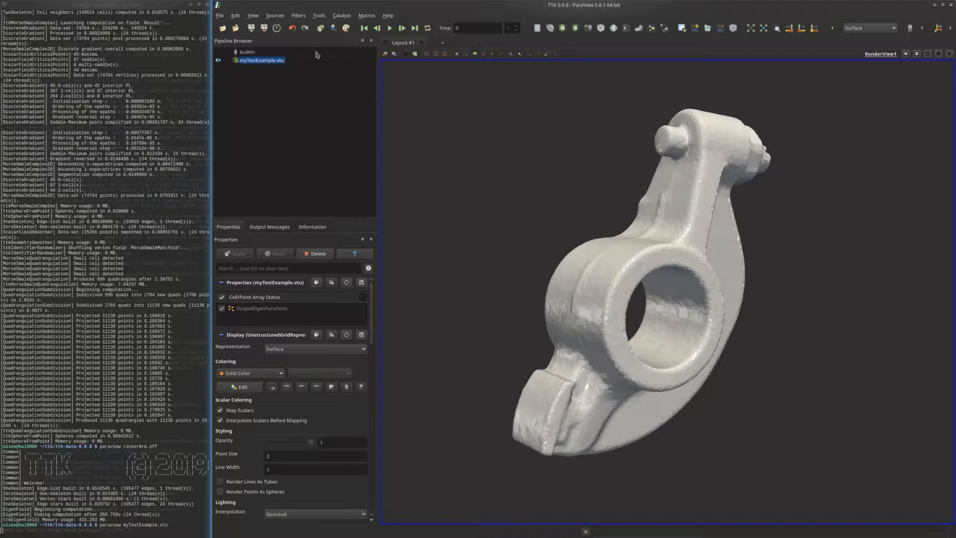
- Apply an Extract Component filter to myTestExample.vtu that extracts component 83 of OutputEigenFunctions
{"action": "left_click", "coordinate": [299, 16]}
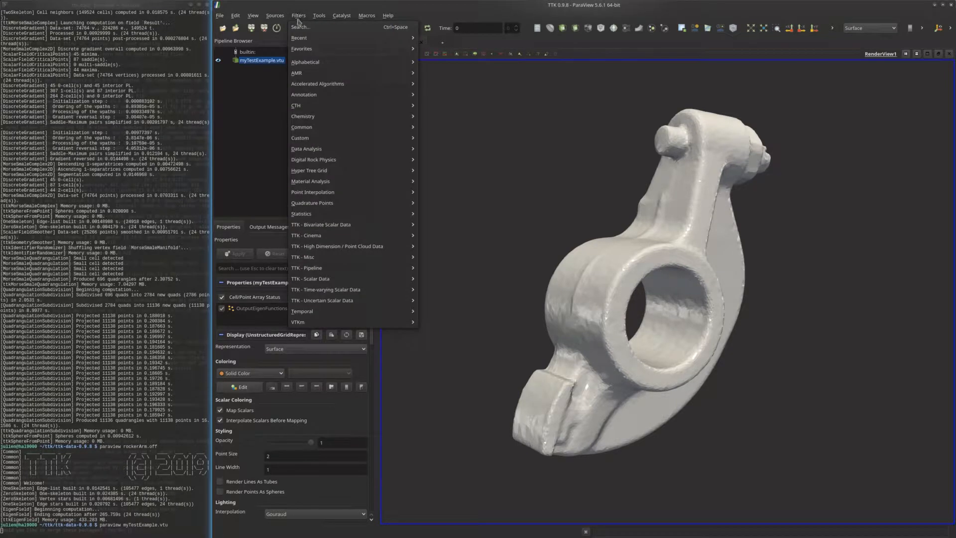
{"action": "left_click", "coordinate": [301, 27]}
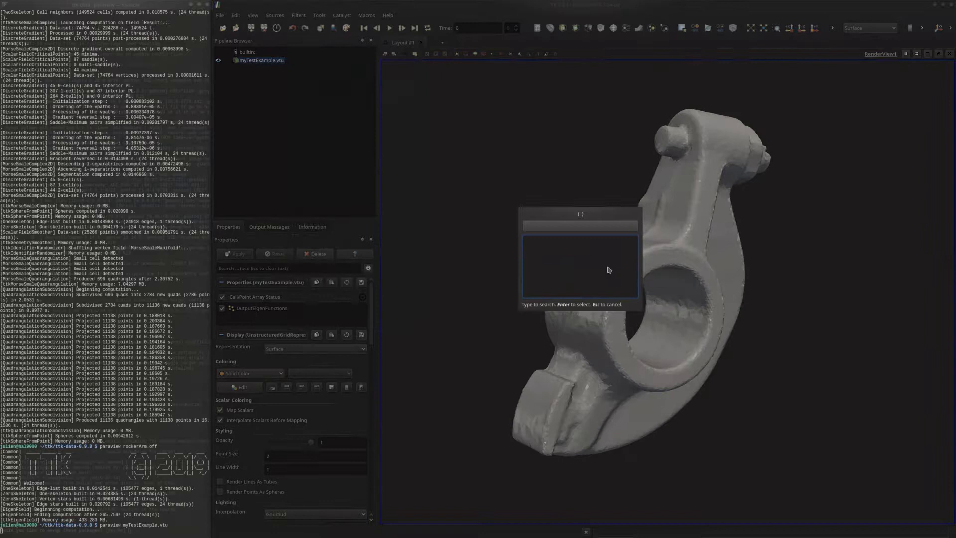
{"action": "type", "text": "c"}
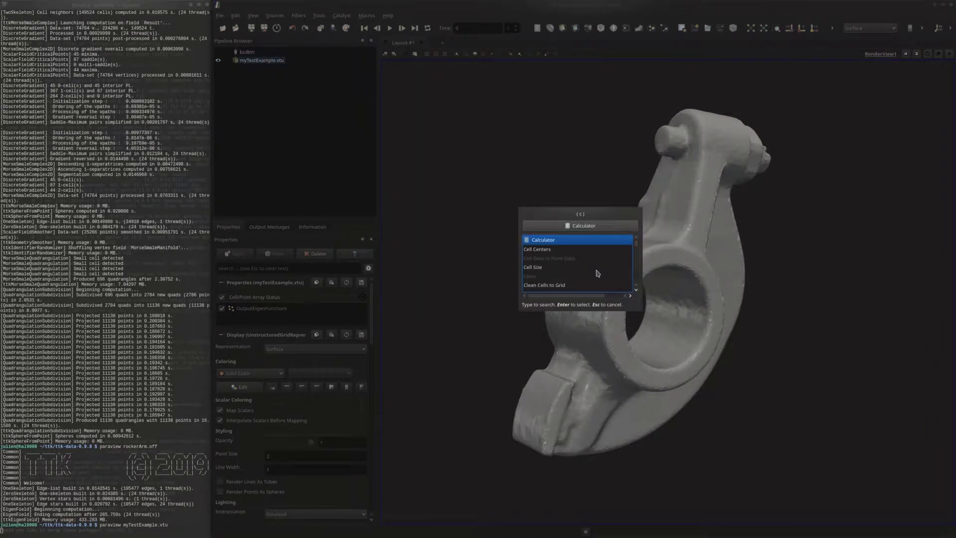
{"action": "type", "text": "ompon"}
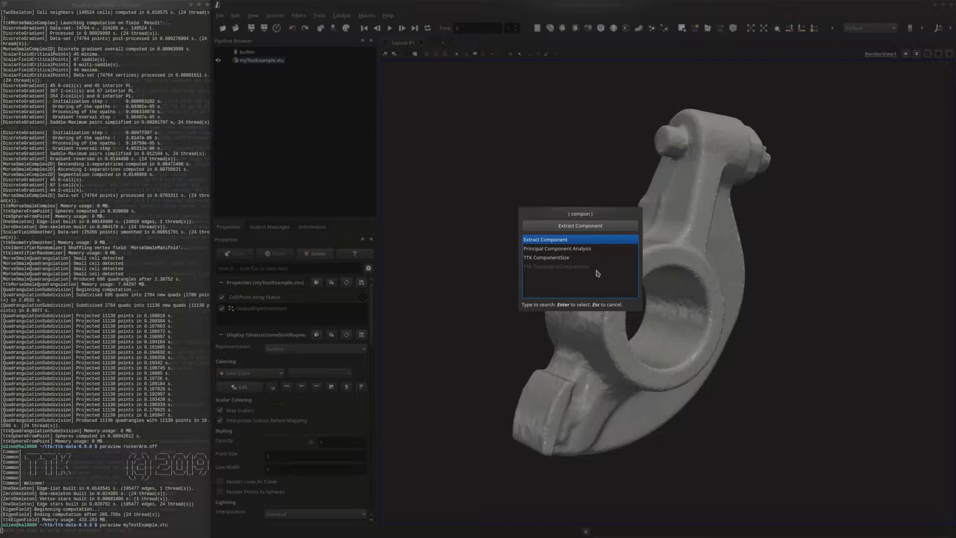
{"action": "double_click", "coordinate": [581, 241]}
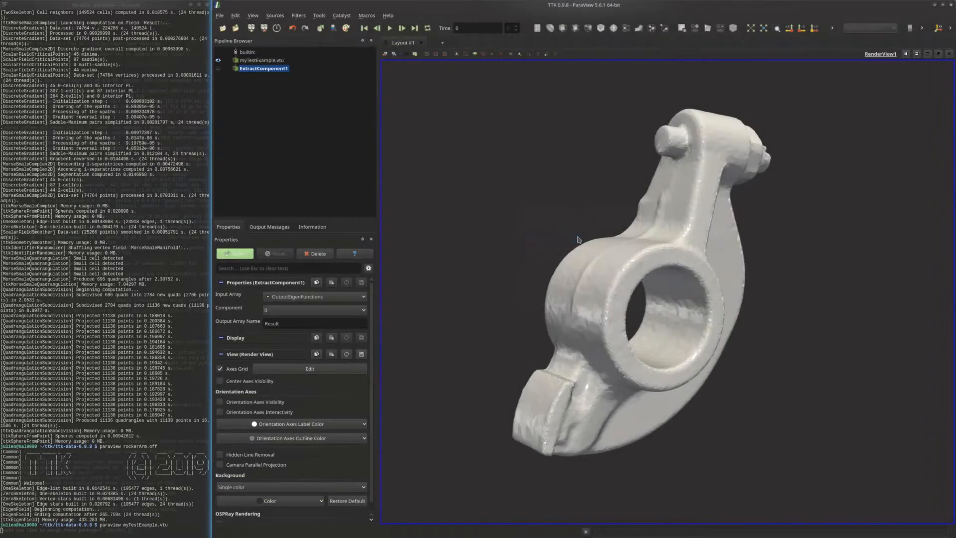
{"action": "left_click", "coordinate": [337, 311]}
{"action": "left_click_drag", "start_coordinate": [364, 325], "coordinate": [365, 360]}
{"action": "scroll", "coordinate": [343, 356], "scroll_direction": "up", "scroll_amount": 20}
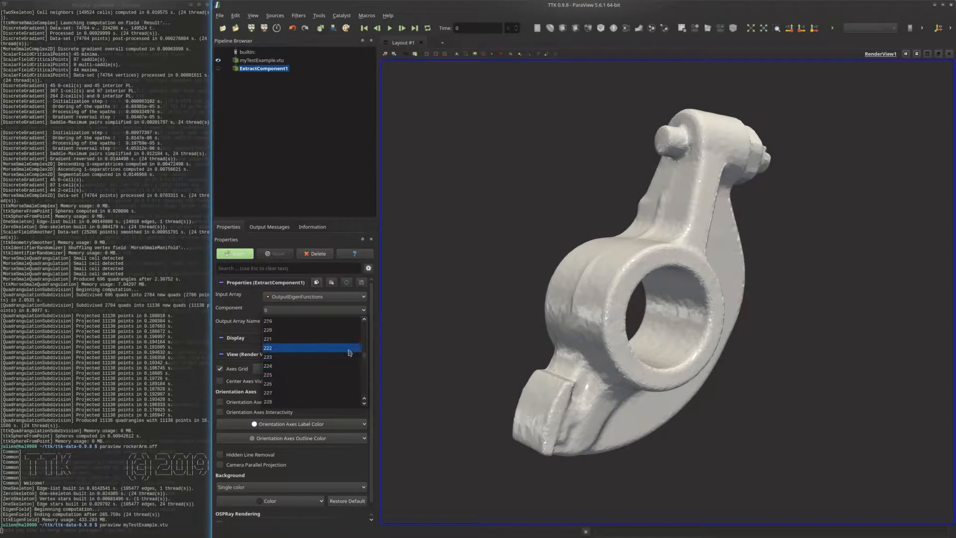
{"action": "scroll", "coordinate": [350, 352], "scroll_direction": "up", "scroll_amount": 12}
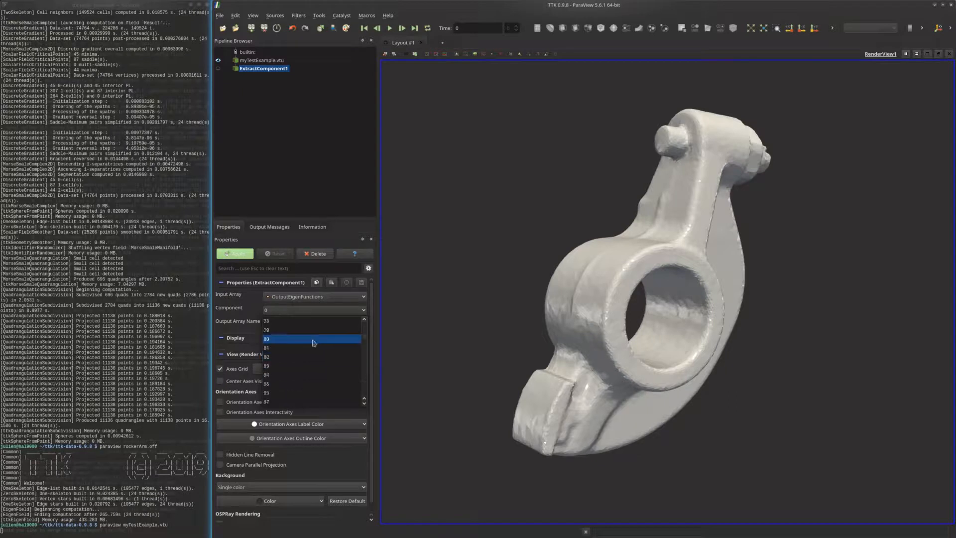
{"action": "left_click", "coordinate": [314, 369]}
{"action": "left_click", "coordinate": [243, 254]}
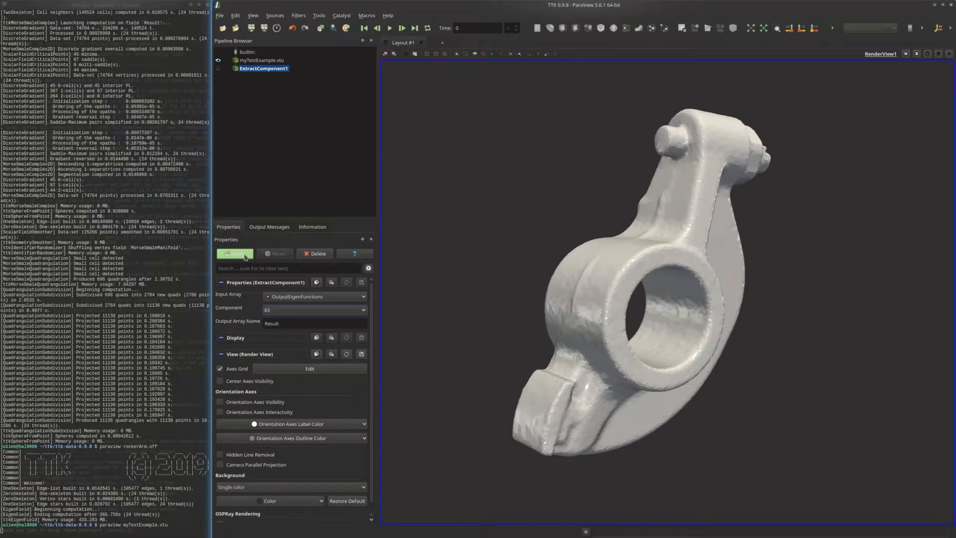
- Color the extracted component's surface by the Result array and inspect the field around the rocker arm
{"action": "left_click", "coordinate": [252, 376]}
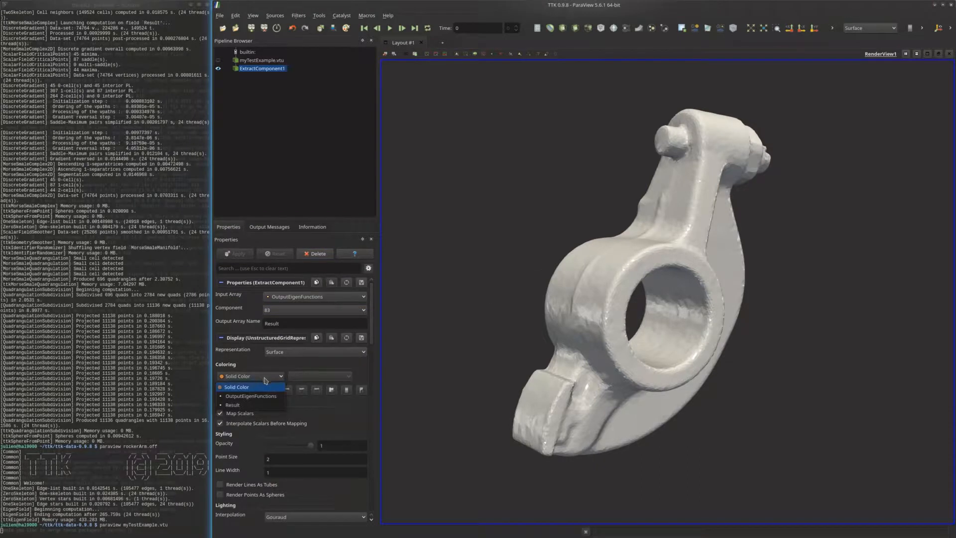
{"action": "left_click", "coordinate": [261, 404]}
{"action": "left_click_drag", "start_coordinate": [552, 331], "coordinate": [640, 261]}
{"action": "left_click_drag", "start_coordinate": [613, 319], "coordinate": [551, 257]}
{"action": "mouse_move", "coordinate": [618, 340]}
{"action": "left_mouse_down"}
{"action": "mouse_move", "coordinate": [590, 336]}
{"action": "mouse_move", "coordinate": [616, 332]}
{"action": "left_mouse_up"}
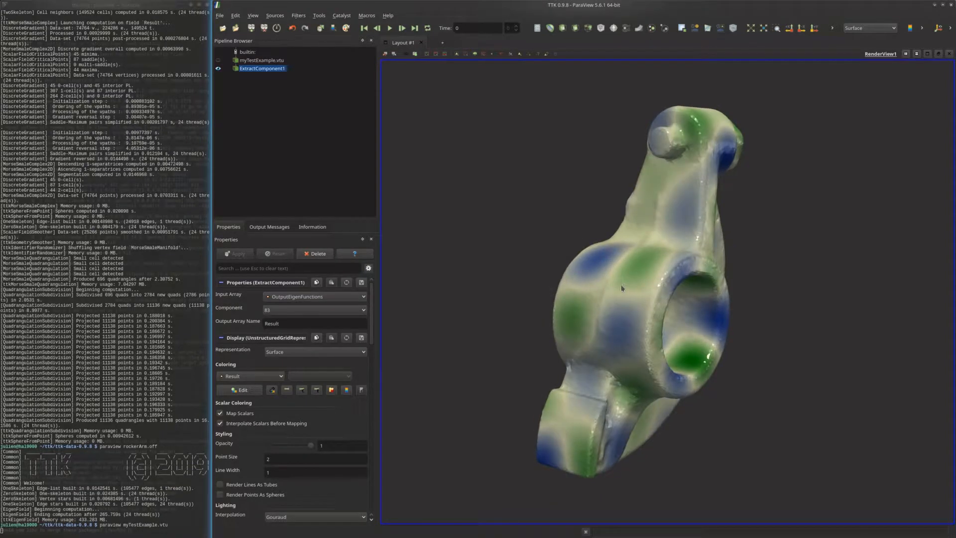
{"action": "left_click_drag", "start_coordinate": [622, 288], "coordinate": [620, 316]}
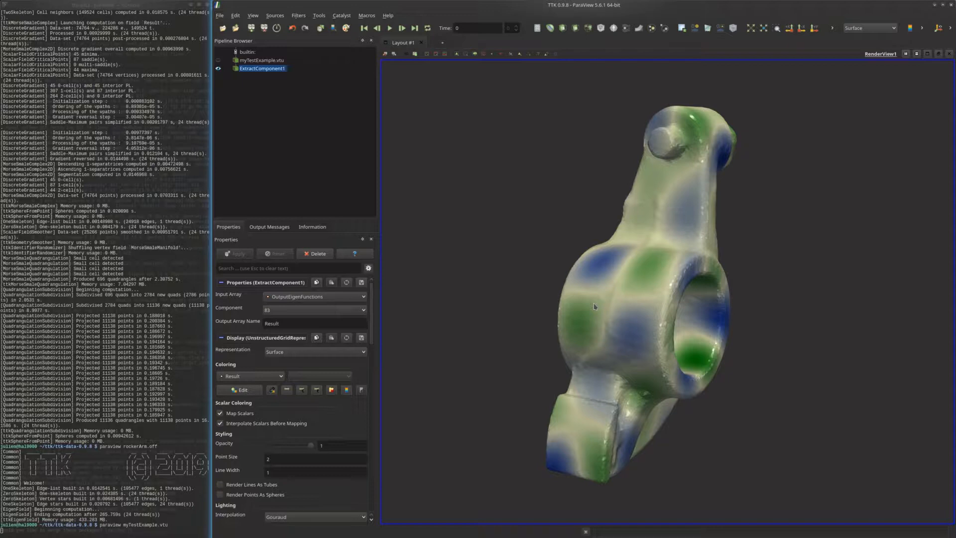
- Apply the TTK ScalarFieldNormalizer filter to the extracted component
{"action": "key", "text": "ctrl+space"}
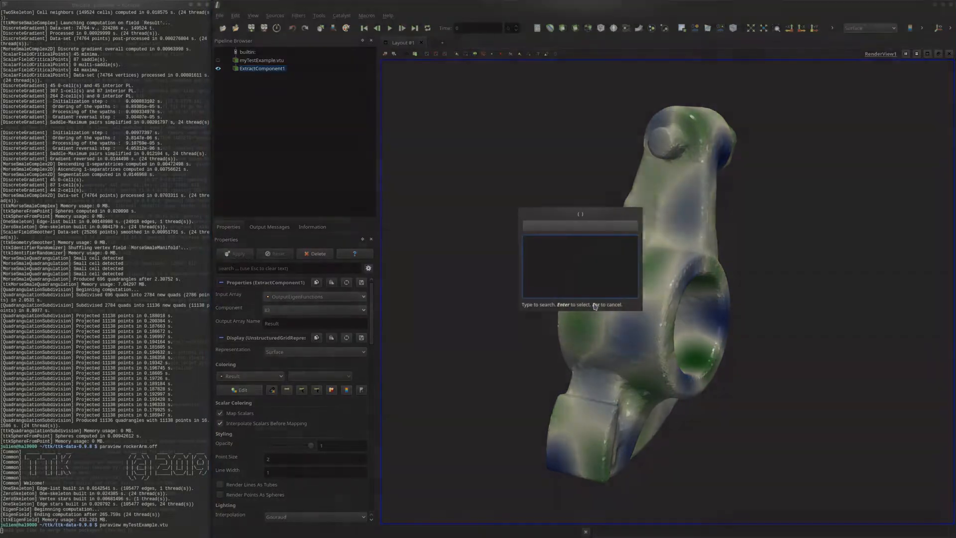
{"action": "type", "text": "normali"}
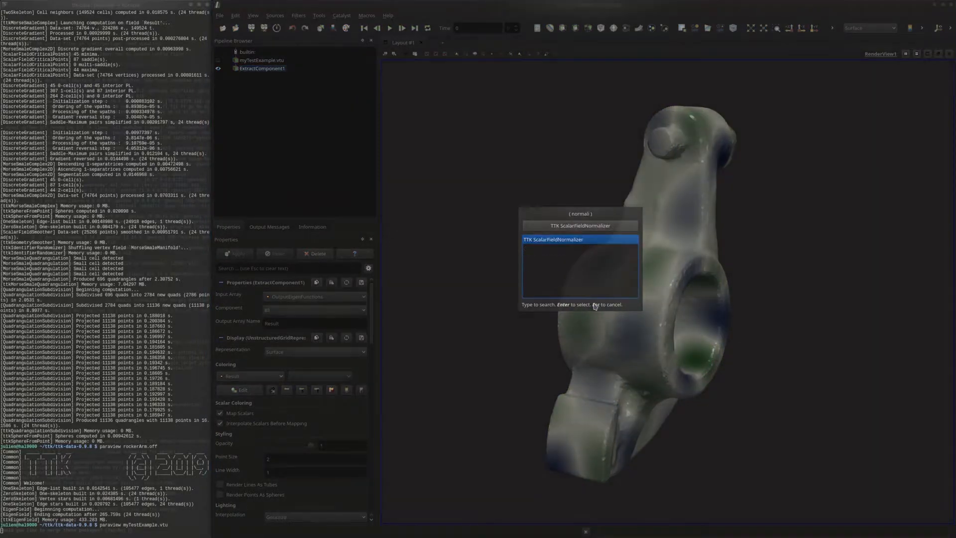
{"action": "key", "text": "Return"}
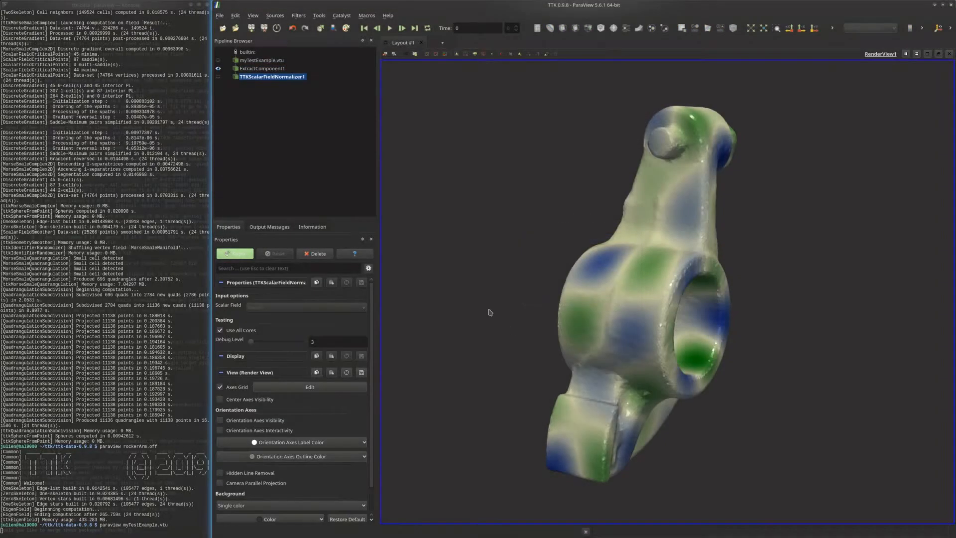
{"action": "left_click", "coordinate": [247, 255]}
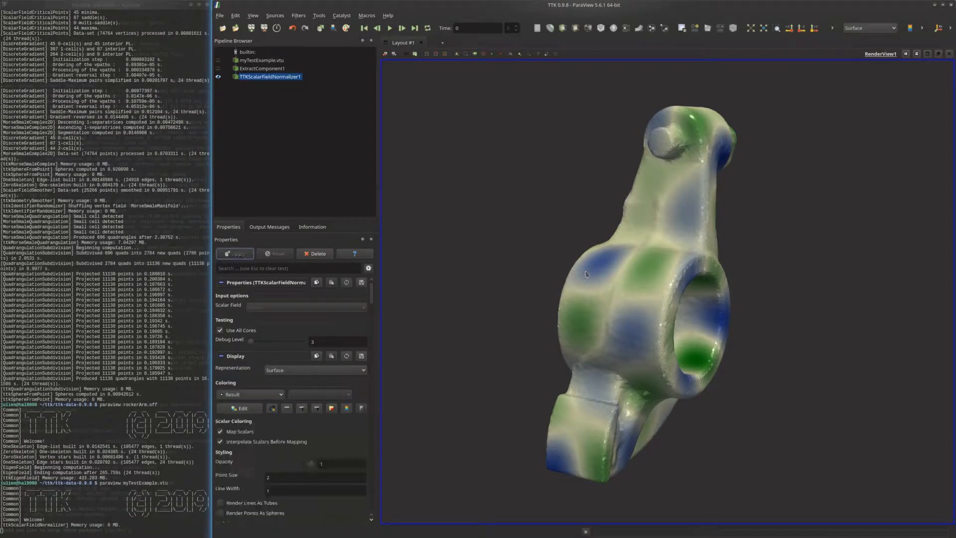
{"action": "left_click_drag", "start_coordinate": [593, 311], "coordinate": [552, 313]}
{"action": "scroll", "coordinate": [593, 309], "scroll_direction": "up", "scroll_amount": 1}
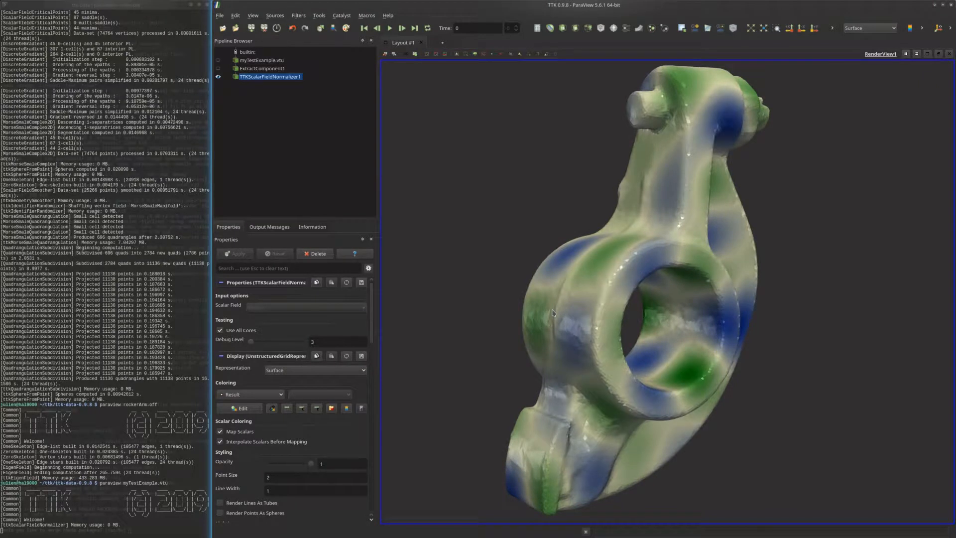
- Apply a TTK PersistenceDiagram filter to the normalized field with Embed in Domain enabled
{"action": "key", "text": "ctrl+space"}
{"action": "type", "text": "diagra"}
{"action": "key", "text": "Return"}
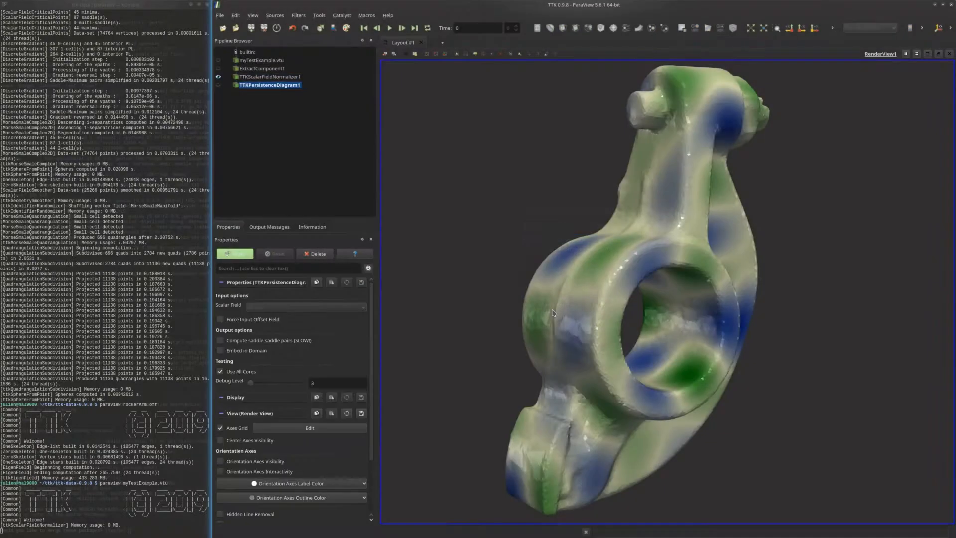
{"action": "left_click", "coordinate": [232, 353]}
{"action": "left_click", "coordinate": [238, 253]}
{"action": "mouse_move", "coordinate": [589, 282]}
{"action": "left_mouse_down"}
{"action": "mouse_move", "coordinate": [568, 271]}
{"action": "mouse_move", "coordinate": [589, 278]}
{"action": "mouse_move", "coordinate": [579, 289]}
{"action": "left_mouse_up"}
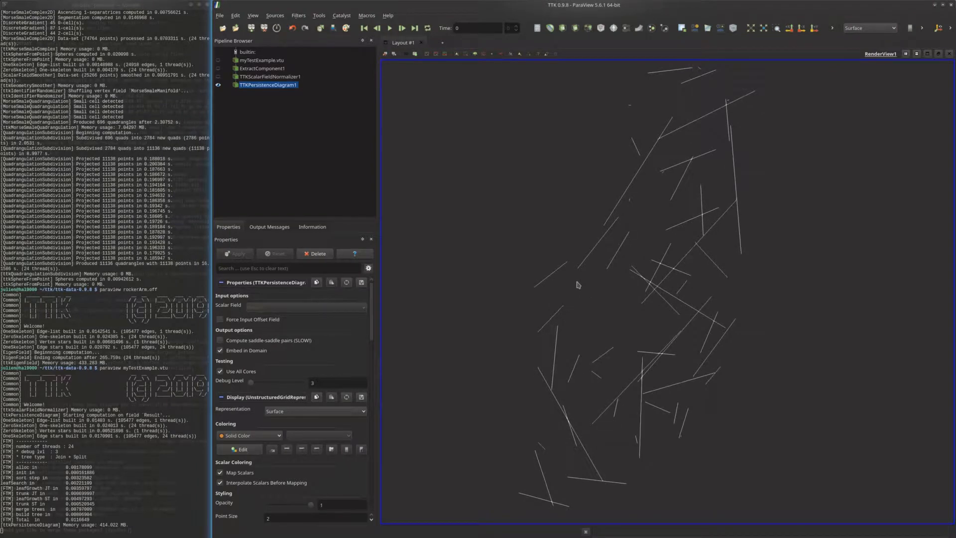
- Apply a Threshold filter to the persistence diagram, keeping Persistence values between 0.01 and 1
{"action": "key", "text": "ctrl+space"}
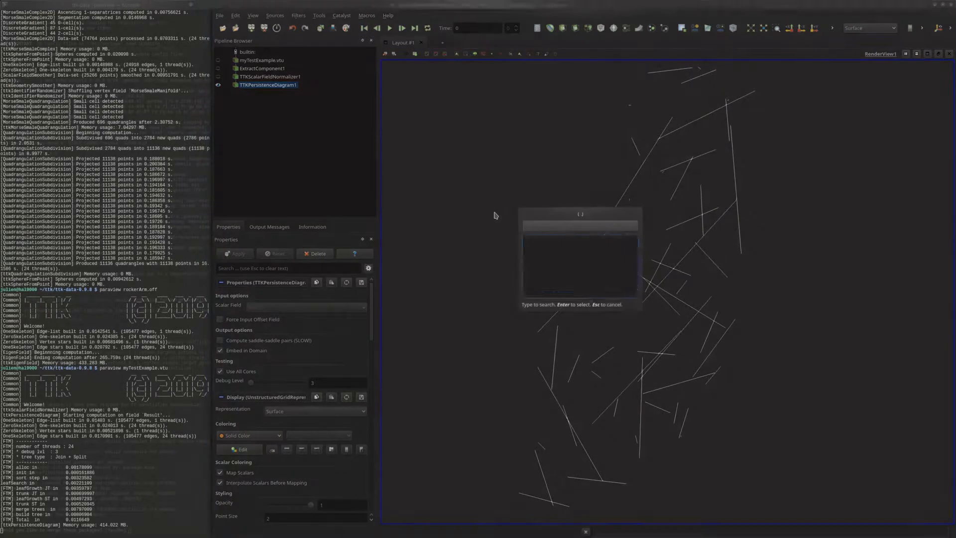
{"action": "type", "text": "thre"}
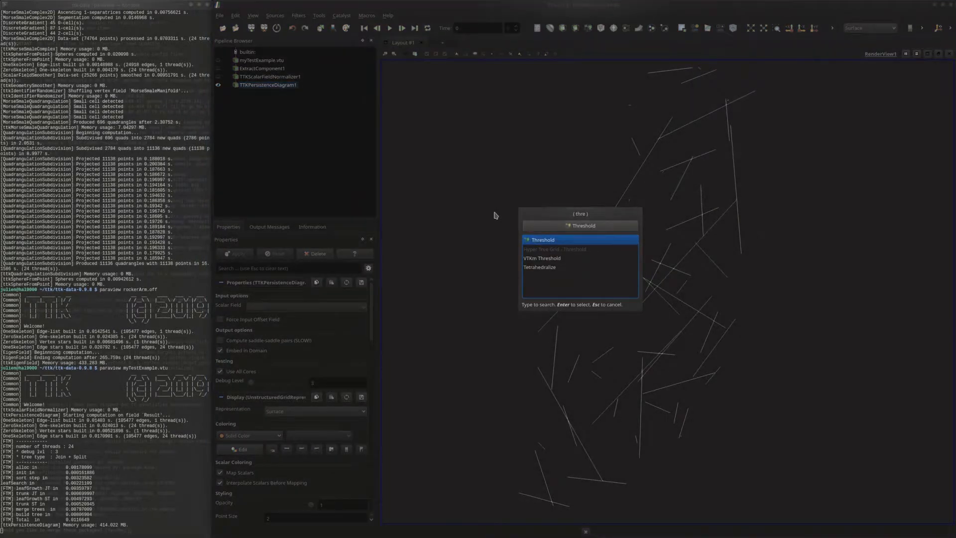
{"action": "key", "text": "Return"}
{"action": "left_click", "coordinate": [315, 297]}
{"action": "left_click", "coordinate": [291, 361]}
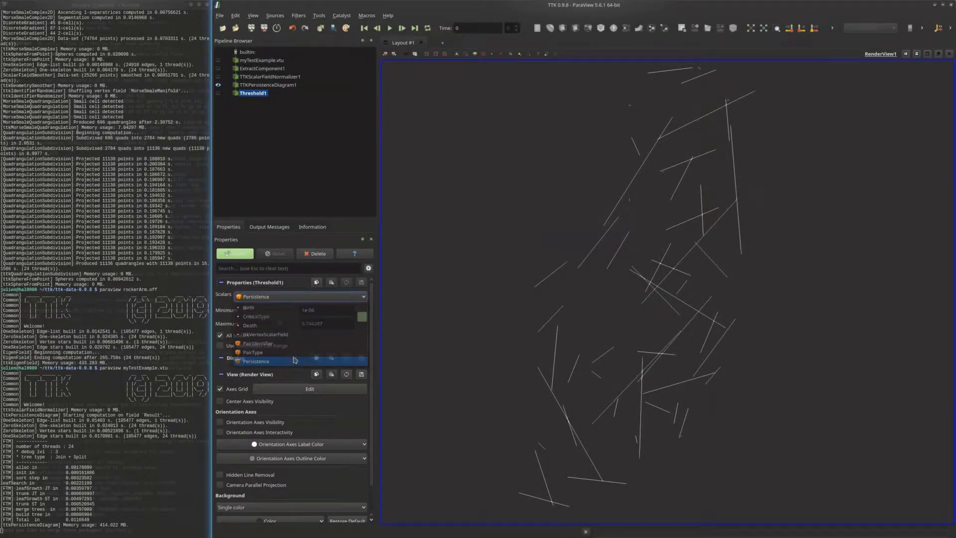
{"action": "left_click", "coordinate": [361, 317]}
{"action": "triple_click", "coordinate": [350, 311]}
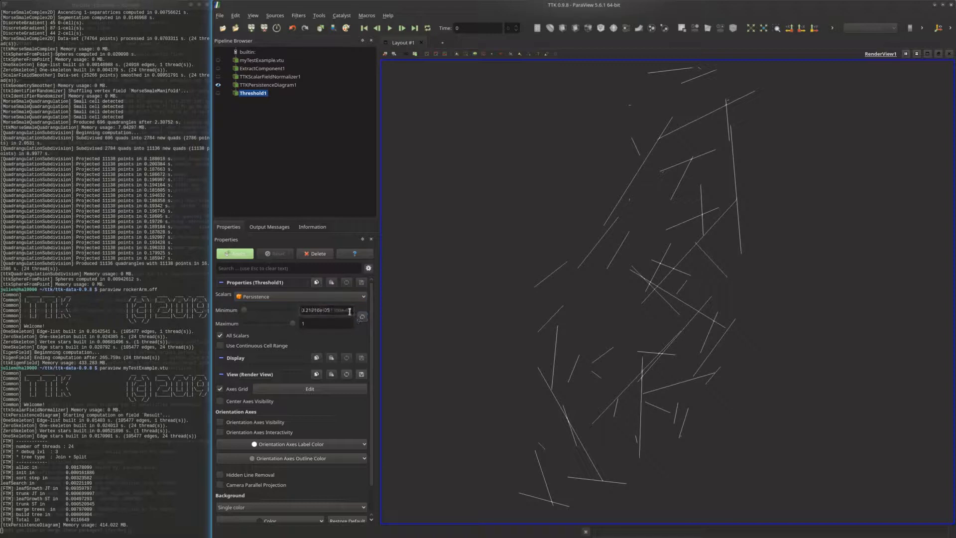
{"action": "type", "text": "0.01"}
{"action": "left_click", "coordinate": [349, 322]}
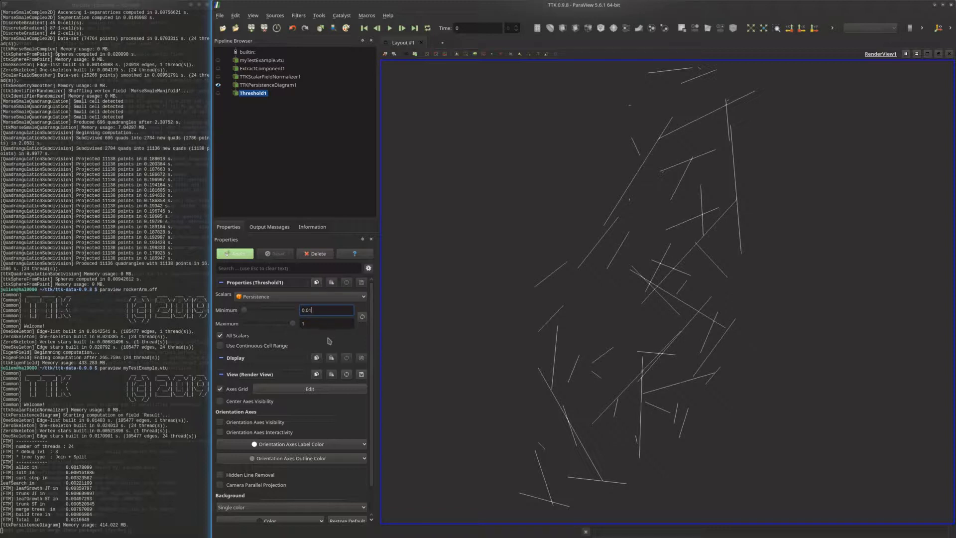
{"action": "left_click", "coordinate": [239, 254]}
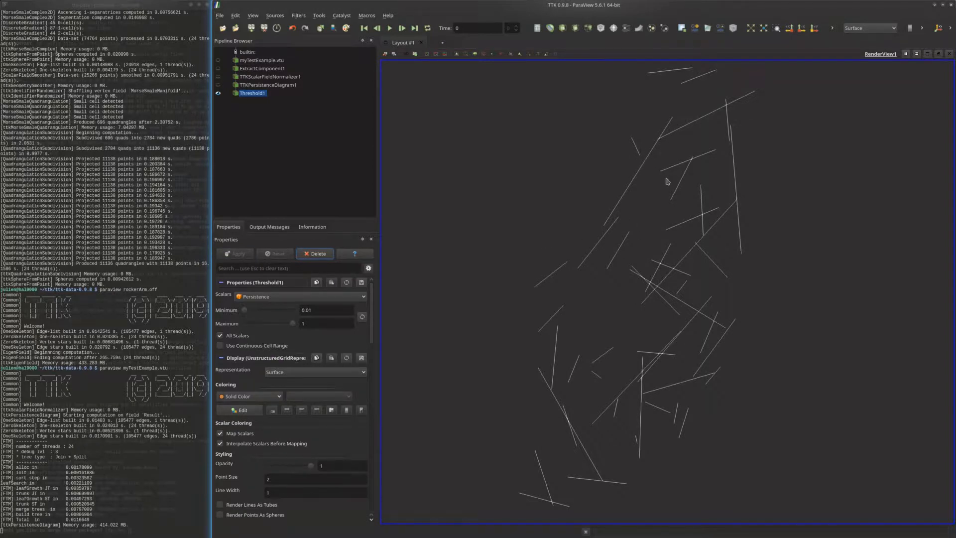
- Apply TTK TopologicalSimplification with the normalized scalar field as the domain and the thresholded persistence pairs as the constraints
{"action": "key", "text": "ctrl+space"}
{"action": "type", "text": "simp"}
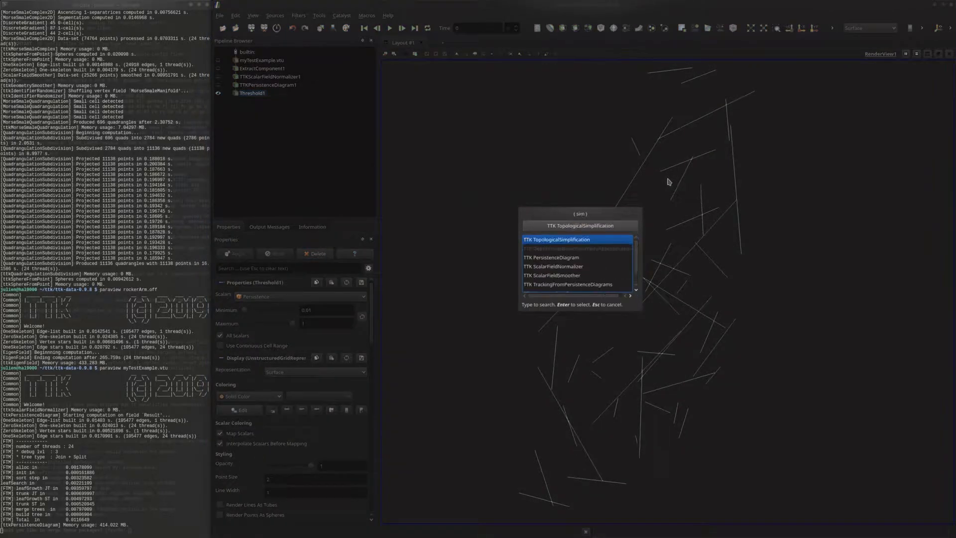
{"action": "key", "text": "Return"}
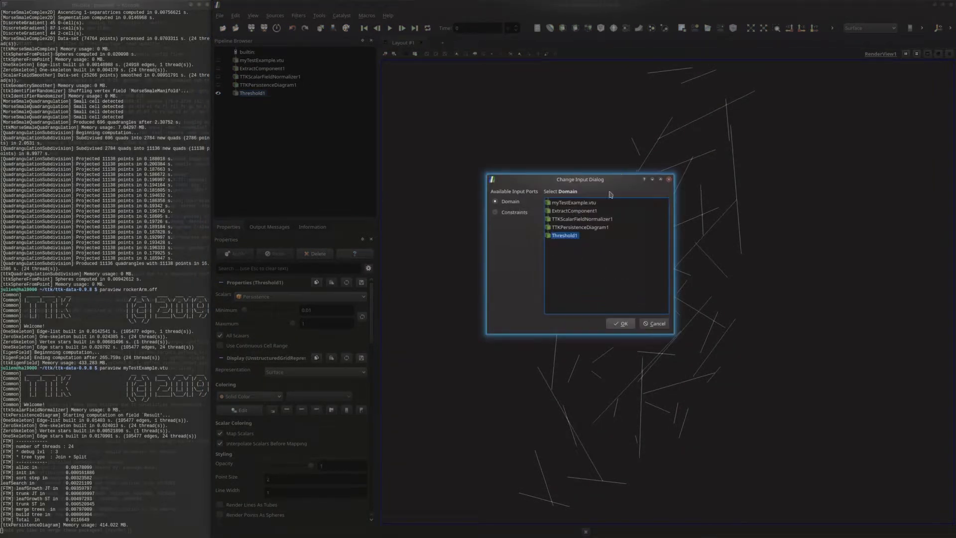
{"action": "left_click", "coordinate": [605, 221]}
{"action": "left_click", "coordinate": [518, 213]}
{"action": "left_click", "coordinate": [562, 237]}
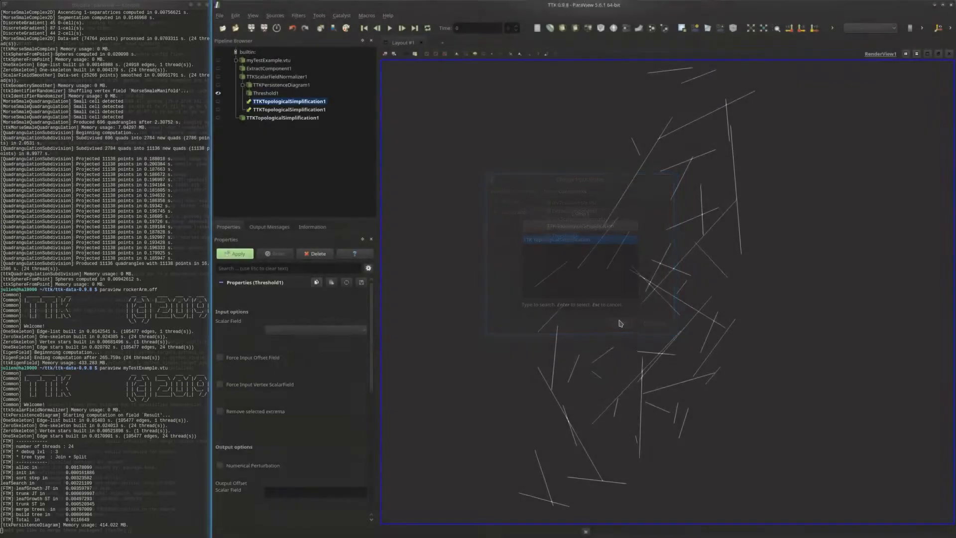
{"action": "left_click", "coordinate": [230, 255]}
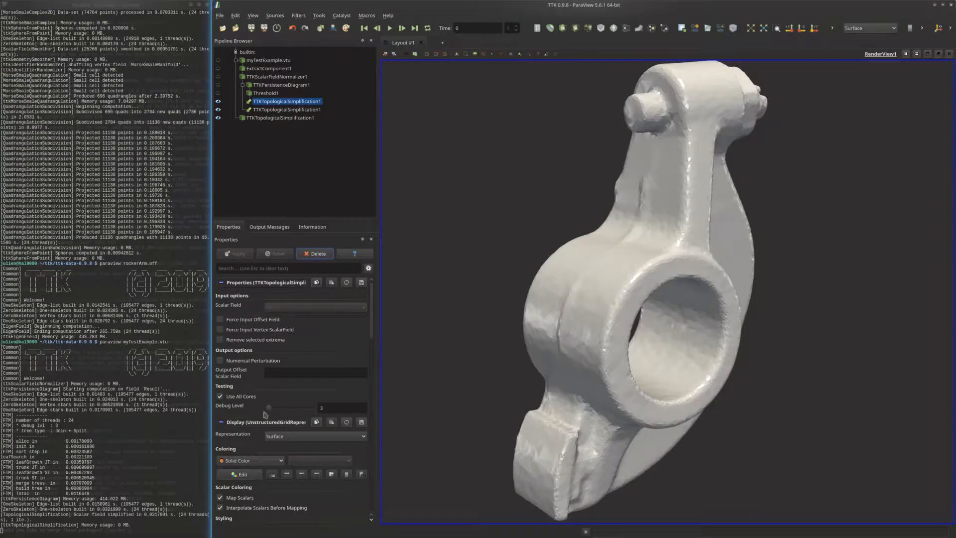
- Color the simplified rocker arm surface by the Result array
{"action": "left_click", "coordinate": [268, 461]}
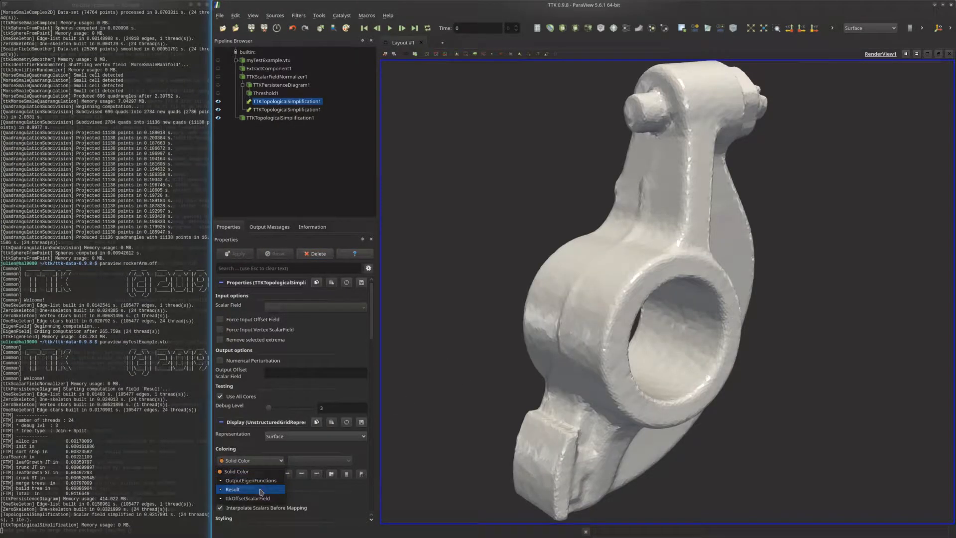
{"action": "left_click", "coordinate": [261, 490]}
{"action": "mouse_move", "coordinate": [580, 369]}
{"action": "left_mouse_down"}
{"action": "mouse_move", "coordinate": [562, 350]}
{"action": "mouse_move", "coordinate": [577, 363]}
{"action": "left_mouse_up"}
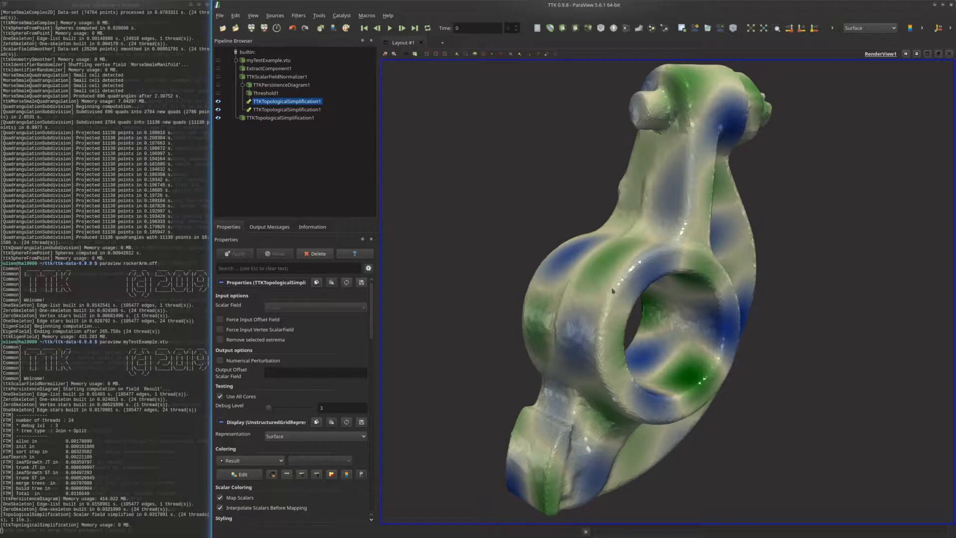
- Apply the TTK MorseSmaleComplex filter to the topologically simplified Result field
{"action": "key", "text": "ctrl+space"}
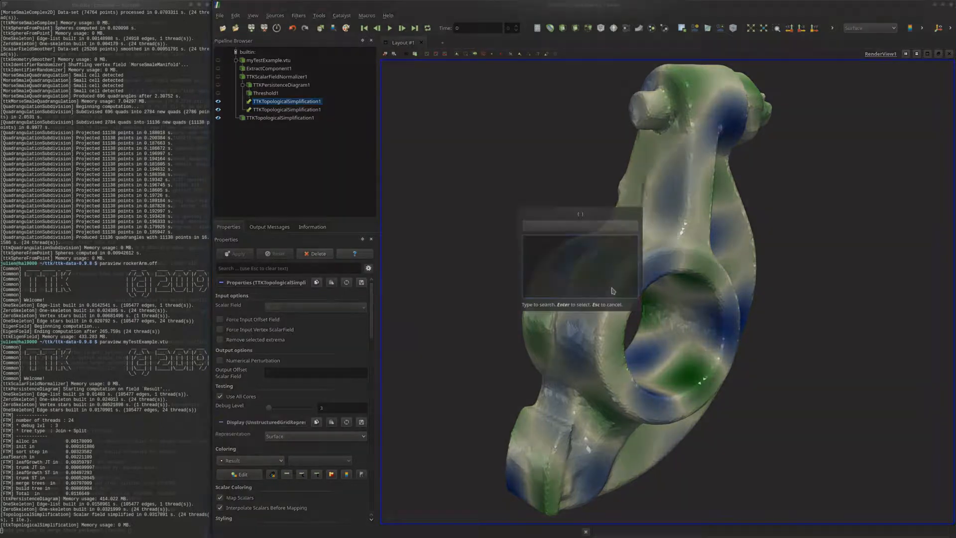
{"action": "type", "text": "morse"}
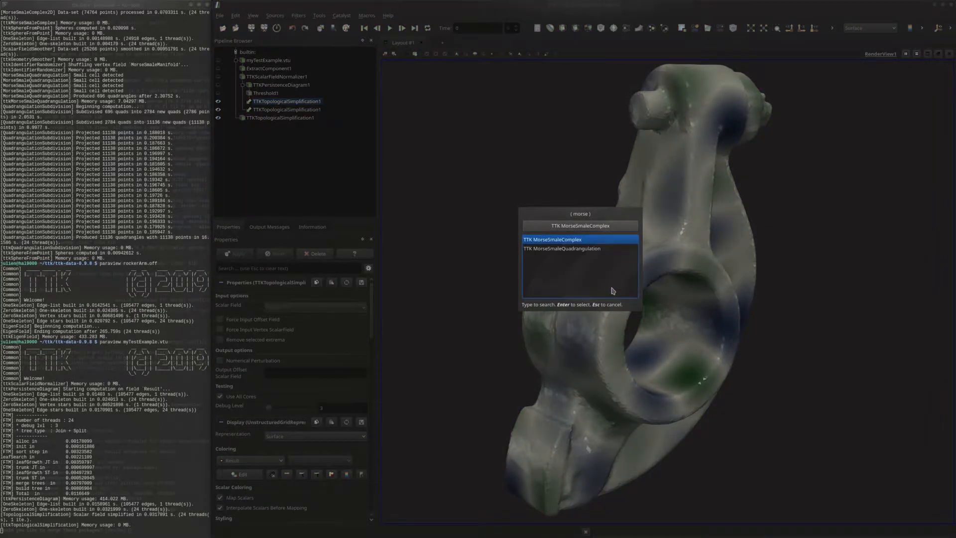
{"action": "key", "text": "Return"}
{"action": "left_click", "coordinate": [236, 255]}
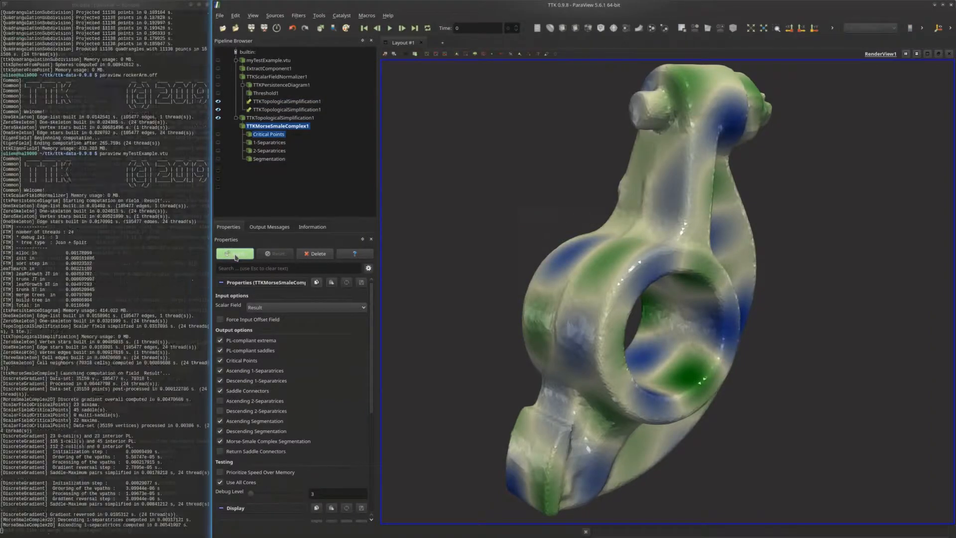
{"action": "left_click_drag", "start_coordinate": [505, 331], "coordinate": [568, 316]}
{"action": "left_click", "coordinate": [311, 154]}
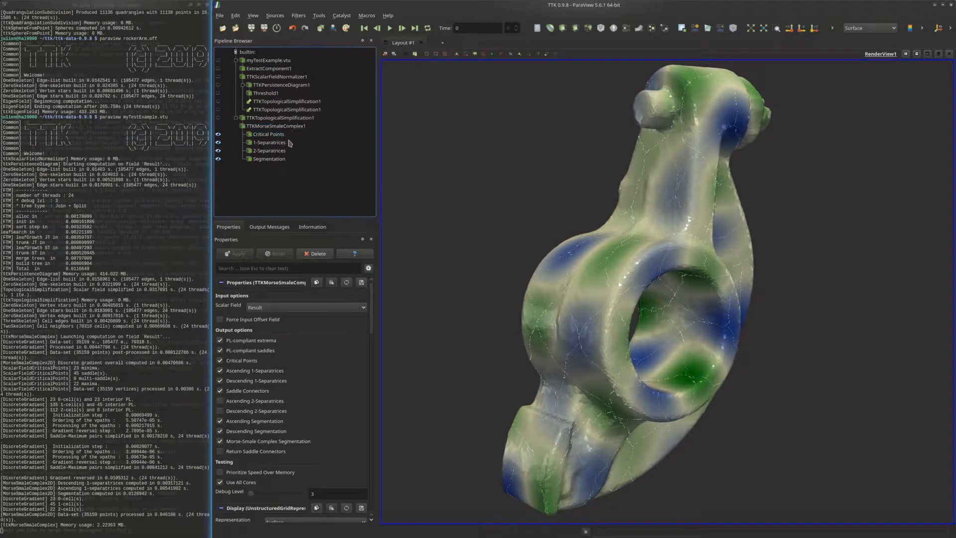
- Apply TTK SphereFromPoint to the Critical Points output with a radius of 0.01
{"action": "left_click", "coordinate": [279, 136]}
{"action": "left_click", "coordinate": [274, 135]}
{"action": "key", "text": "ctrl+space"}
{"action": "type", "text": "sphe"}
{"action": "key", "text": "Down"}
{"action": "key", "text": "Return"}
{"action": "left_click", "coordinate": [333, 307]}
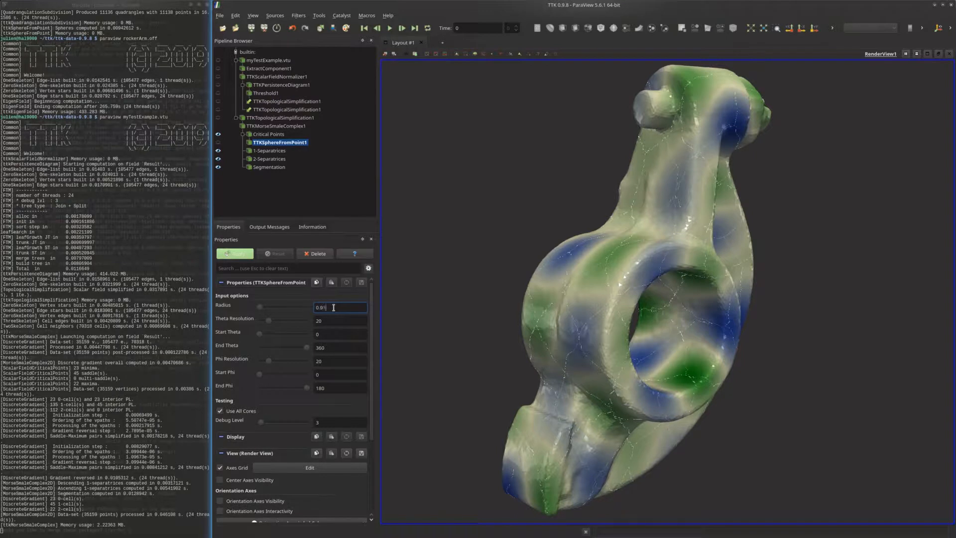
{"action": "left_click", "coordinate": [235, 253]}
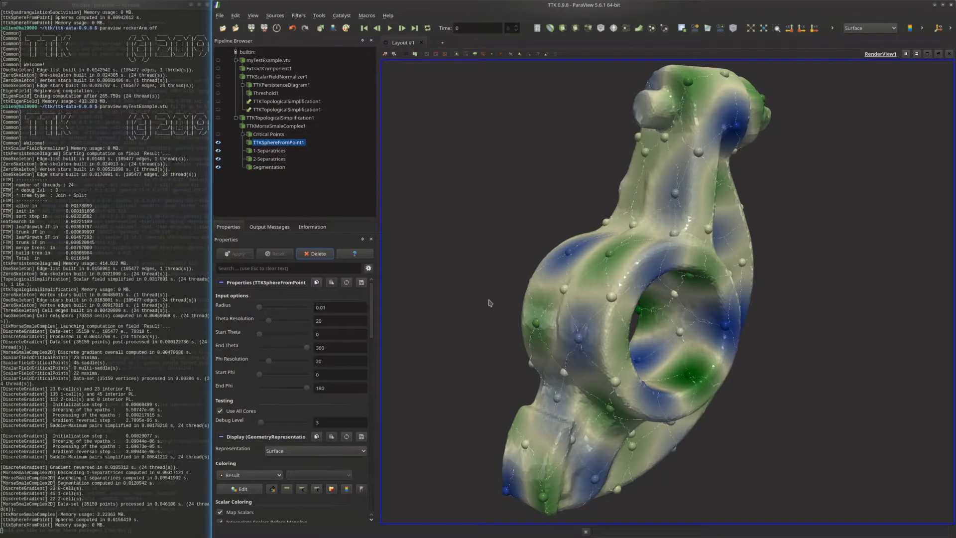
- Color the critical point spheres by the CellDimension array
{"action": "left_click_drag", "start_coordinate": [490, 302], "coordinate": [506, 304]}
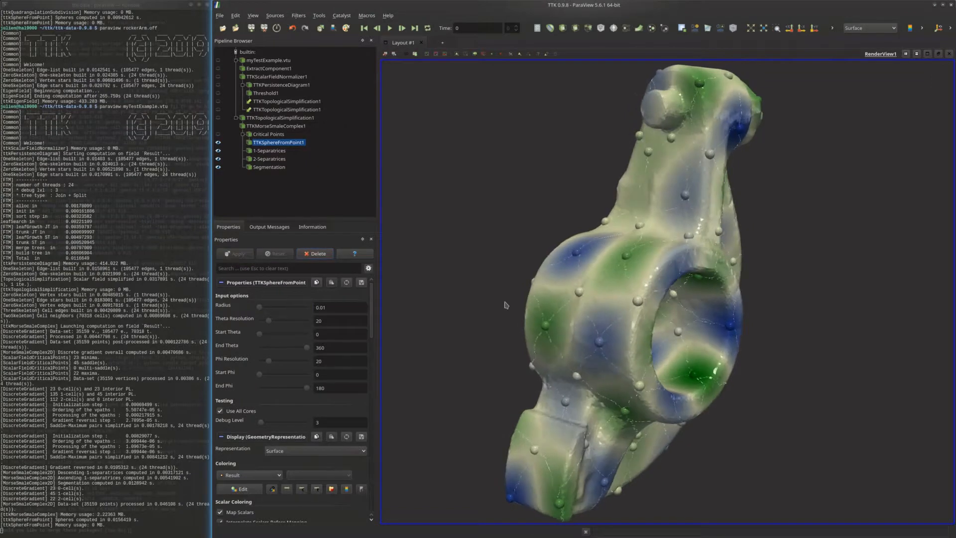
{"action": "left_click", "coordinate": [257, 474]}
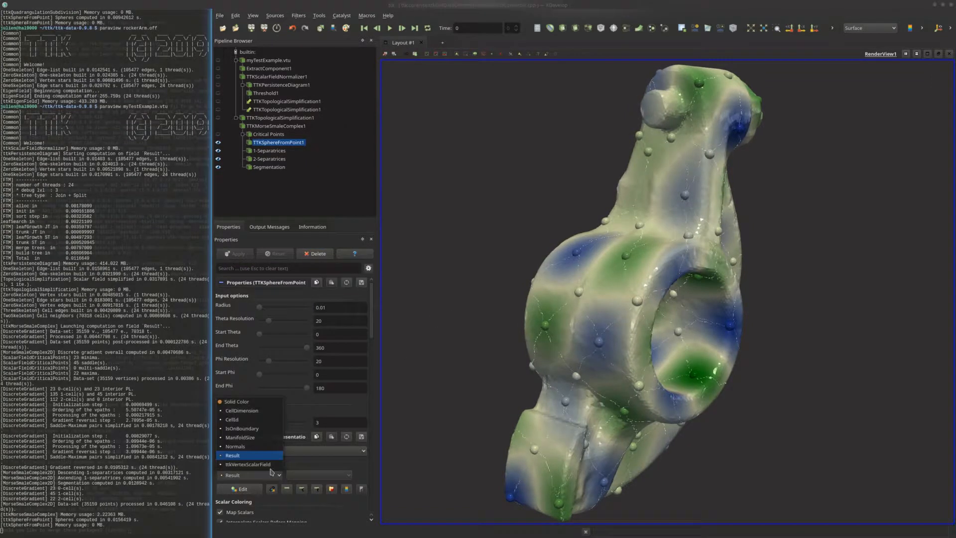
{"action": "left_click", "coordinate": [250, 412]}
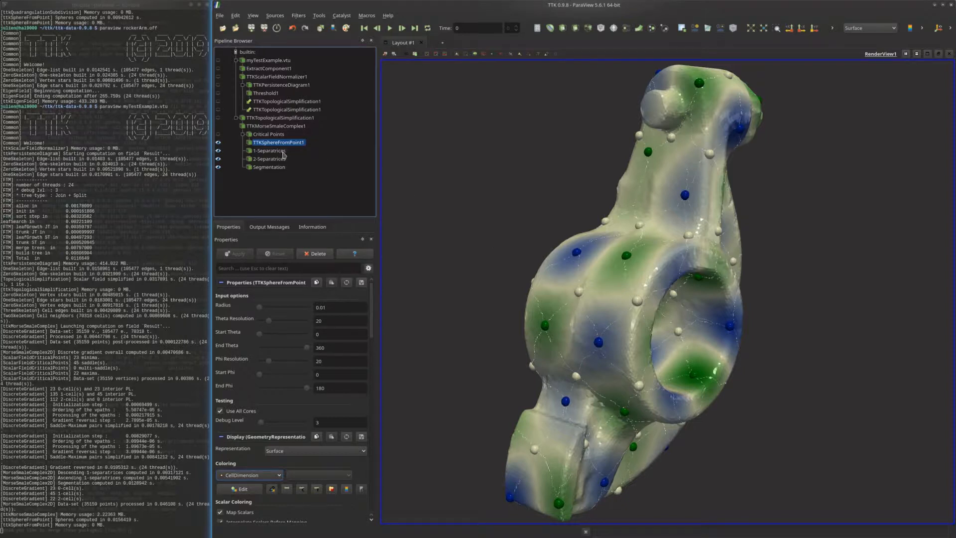
- Apply the TTK GeometrySmoother filter to the 1-Separatrices output of the Morse-Smale complex
{"action": "key", "text": "Down"}
{"action": "key", "text": "ctrl+space"}
{"action": "type", "text": "smo"}
{"action": "key", "text": "Return"}
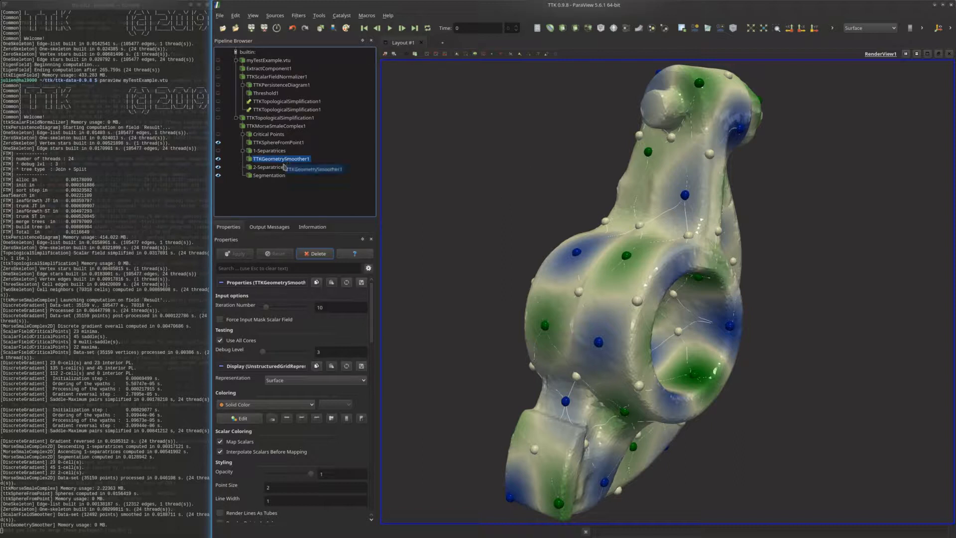
- Apply an Extract Surface filter to the smoothed 1-separatrices
{"action": "key", "text": "ctrl+space"}
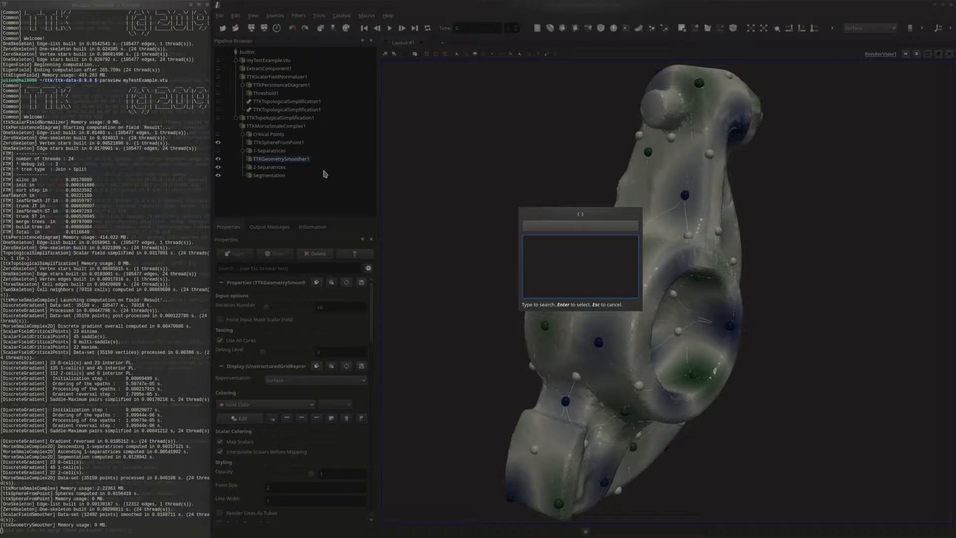
{"action": "type", "text": "surfa"}
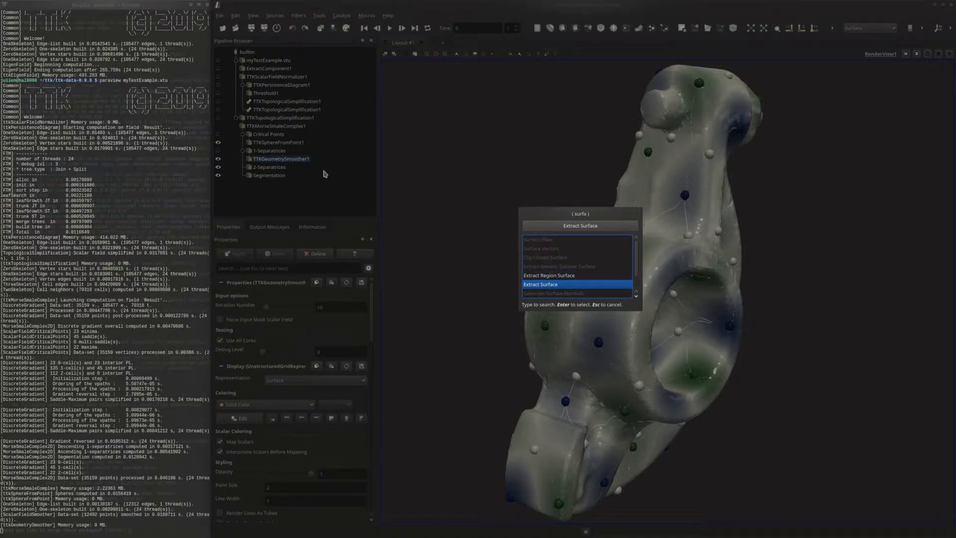
{"action": "key", "text": "Return"}
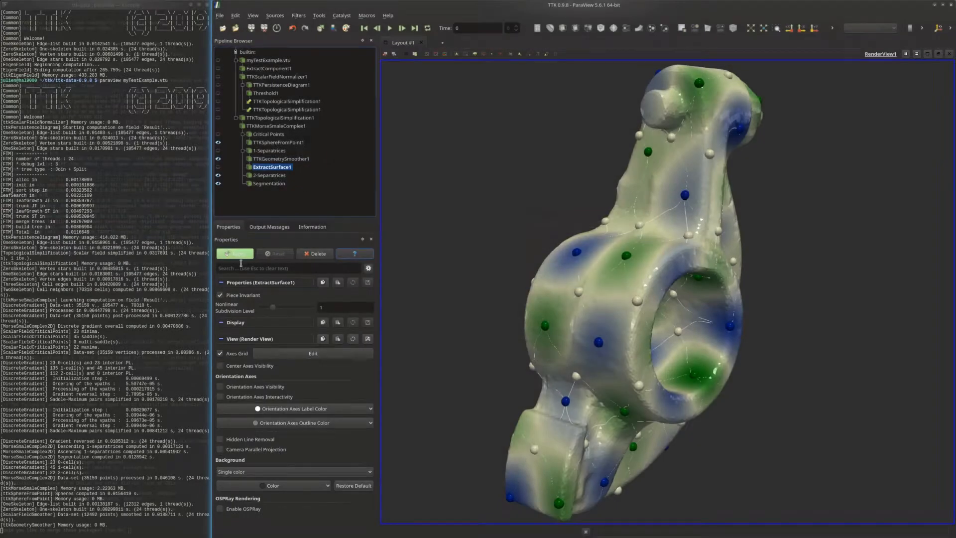
- Apply a Tube filter with a radius of 0.0025 to the extracted separatrix surface
{"action": "key", "text": "ctrl+space"}
{"action": "type", "text": "tube"}
{"action": "key", "text": "Return"}
{"action": "left_click", "coordinate": [310, 346]}
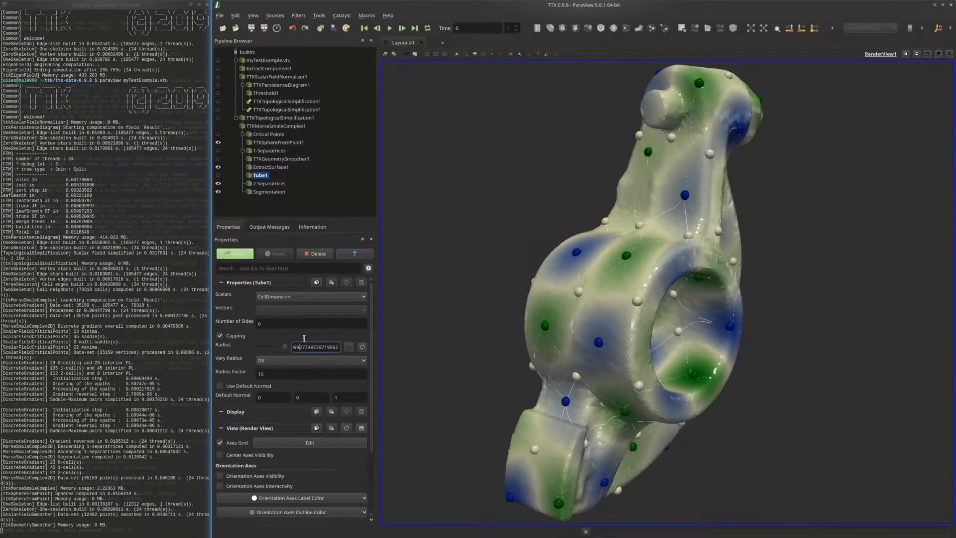
{"action": "key", "text": "ctrl+a"}
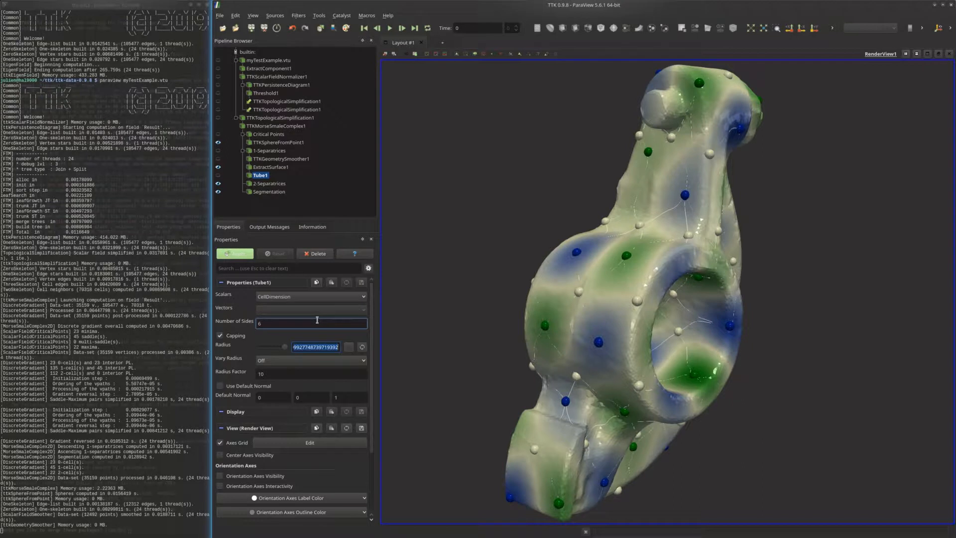
{"action": "type", "text": "0.0025"}
{"action": "left_click", "coordinate": [243, 259]}
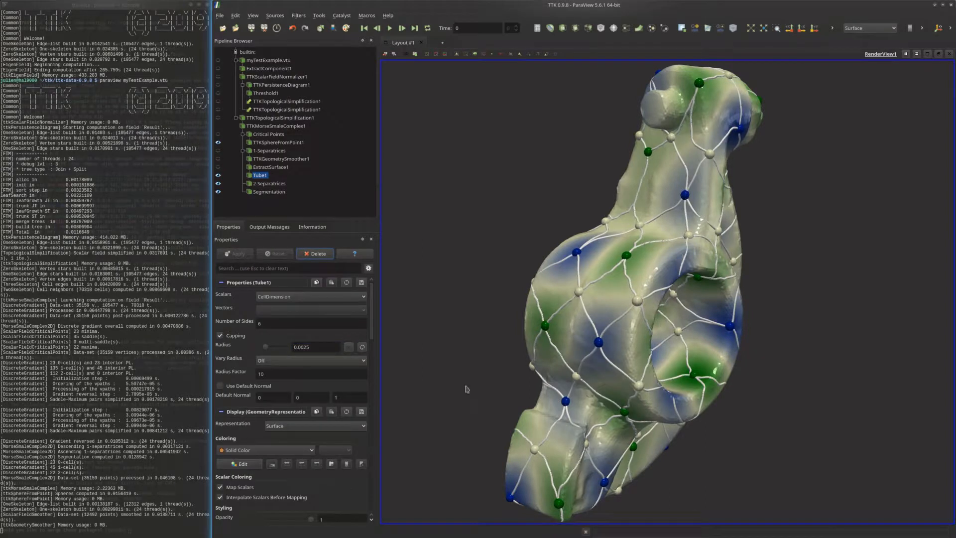
- Color the Segmentation output of the Morse-Smale complex by the MorseSmaleManifold array
{"action": "left_click", "coordinate": [277, 193]}
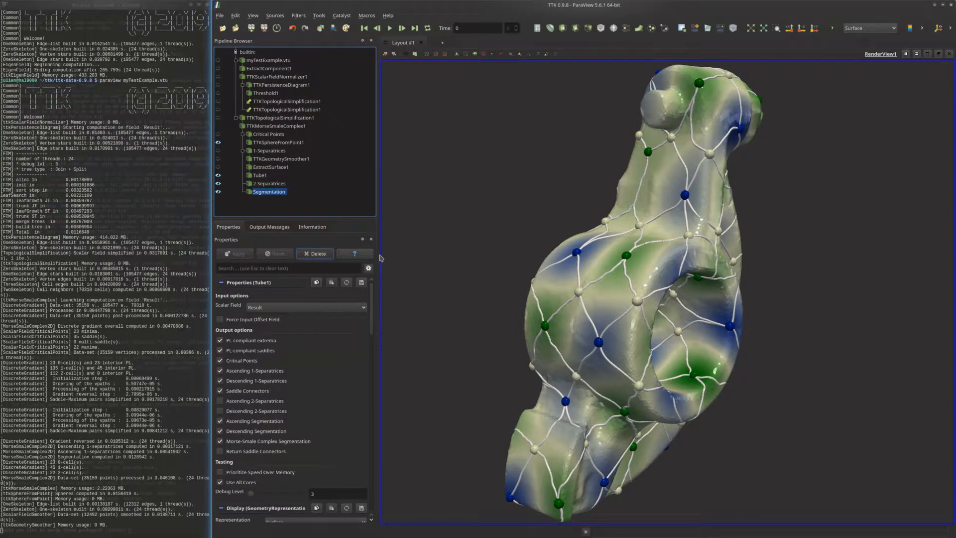
{"action": "scroll", "coordinate": [370, 298], "scroll_direction": "down", "scroll_amount": 5}
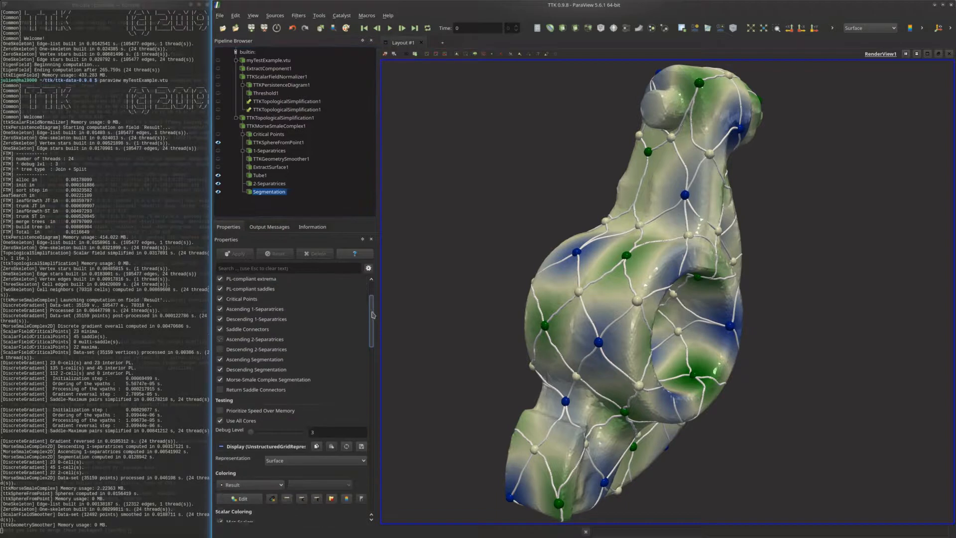
{"action": "left_click", "coordinate": [273, 338]}
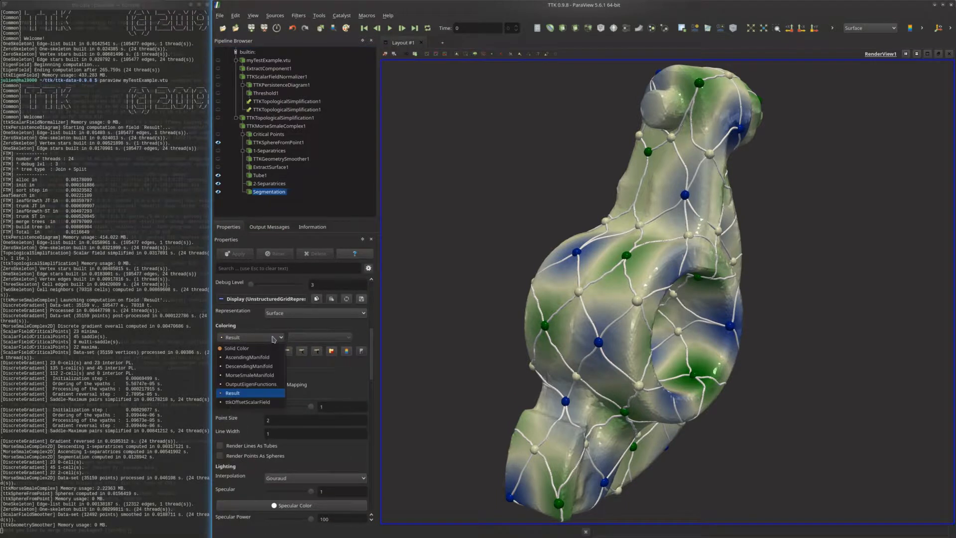
{"action": "left_click", "coordinate": [249, 375]}
{"action": "mouse_move", "coordinate": [438, 335]}
{"action": "left_mouse_down"}
{"action": "mouse_move", "coordinate": [422, 336]}
{"action": "mouse_move", "coordinate": [448, 335]}
{"action": "mouse_move", "coordinate": [441, 336]}
{"action": "left_mouse_up"}
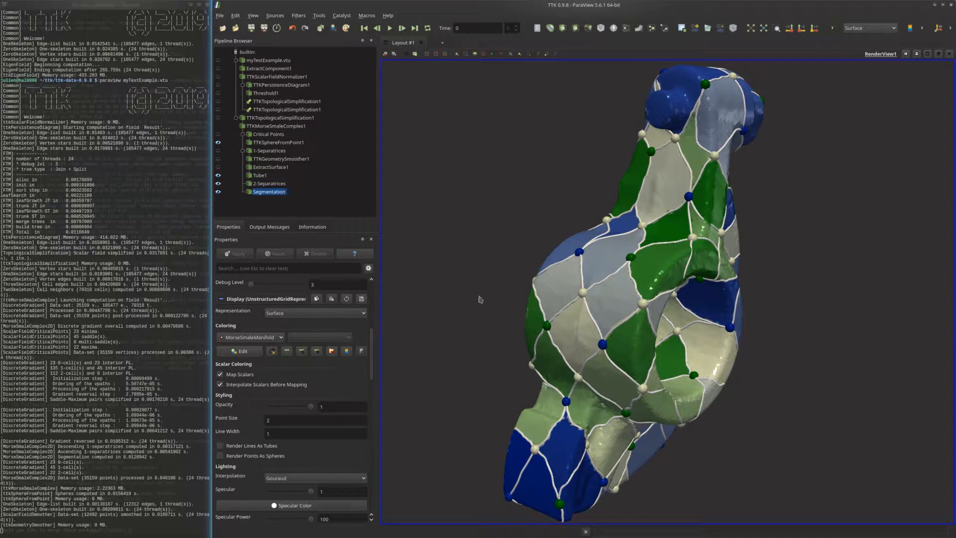
- Apply the TTK IdentifierRandomizer filter to the Segmentation output, using MorseSmaleManifold as the scalar field
{"action": "key", "text": "ctrl+space"}
{"action": "type", "text": "randomi"}
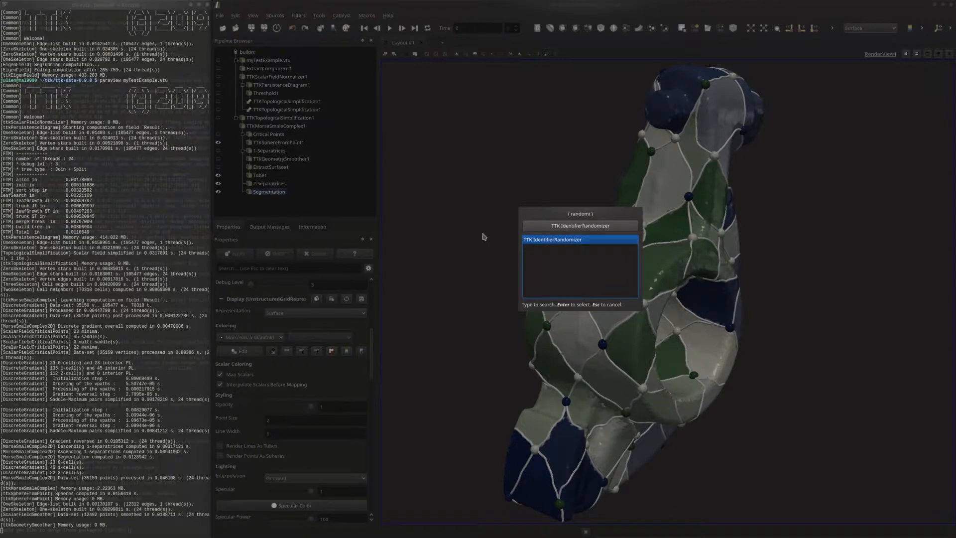
{"action": "left_click", "coordinate": [561, 240]}
{"action": "scroll", "coordinate": [333, 303], "scroll_direction": "up", "scroll_amount": 1}
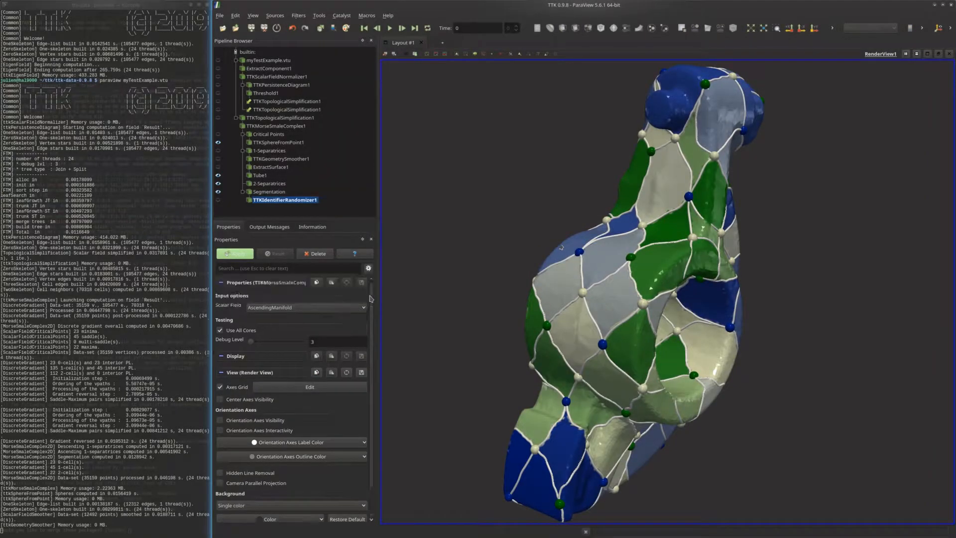
{"action": "left_click", "coordinate": [337, 307]}
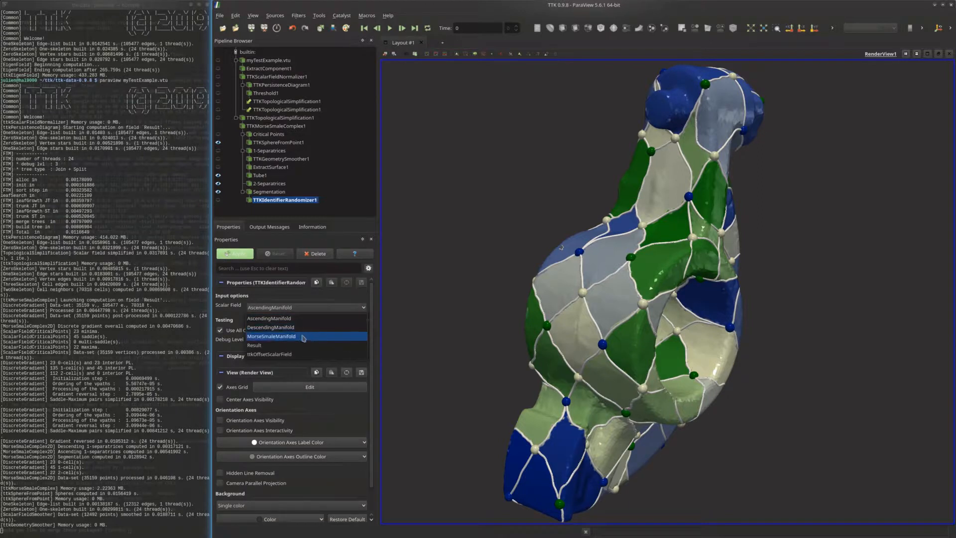
{"action": "left_click", "coordinate": [304, 337]}
{"action": "left_click", "coordinate": [235, 253]}
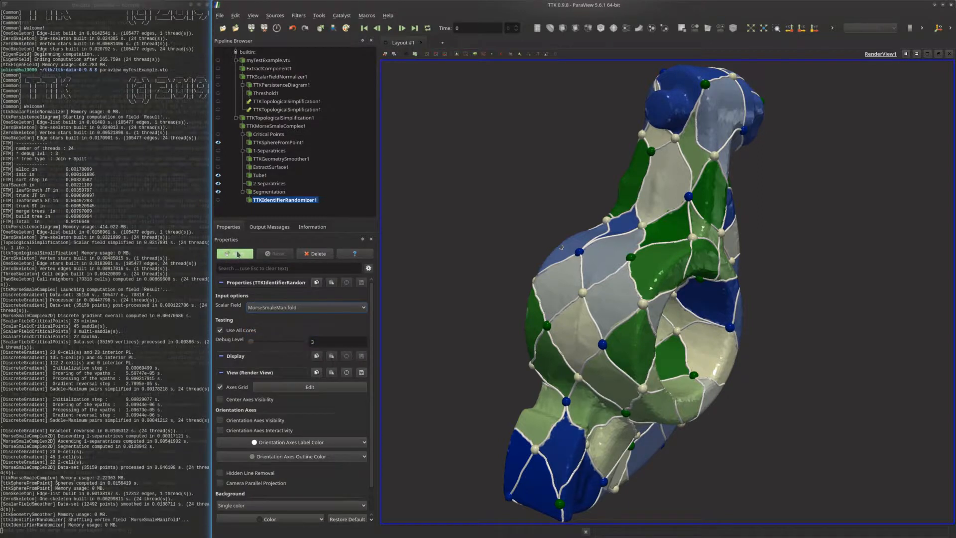
{"action": "left_click_drag", "start_coordinate": [594, 330], "coordinate": [441, 200]}
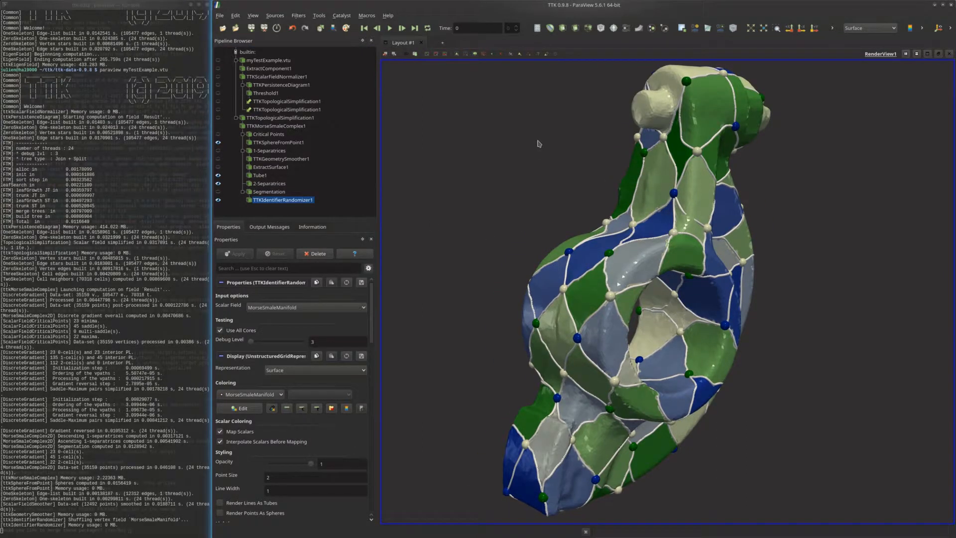
- Apply an Extract Surface filter to the randomized segmentation
{"action": "key", "text": "ctrl+space"}
{"action": "type", "text": "surf"}
{"action": "key", "text": "Return"}
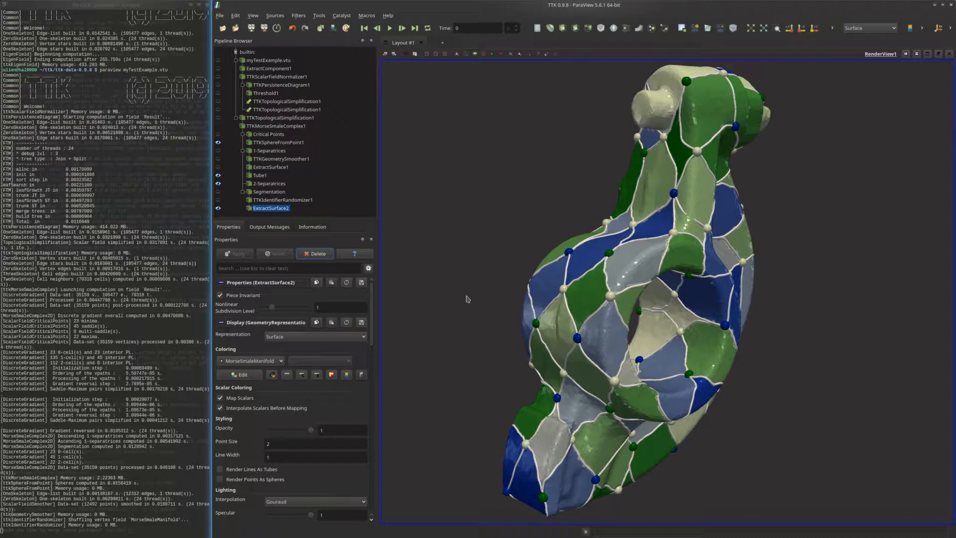
- Apply a Generate Surface Normals filter to the extracted segmentation surface
{"action": "key", "text": "ctrl+space"}
{"action": "type", "text": "norm"}
{"action": "key", "text": "Down"}
{"action": "key", "text": "Return"}
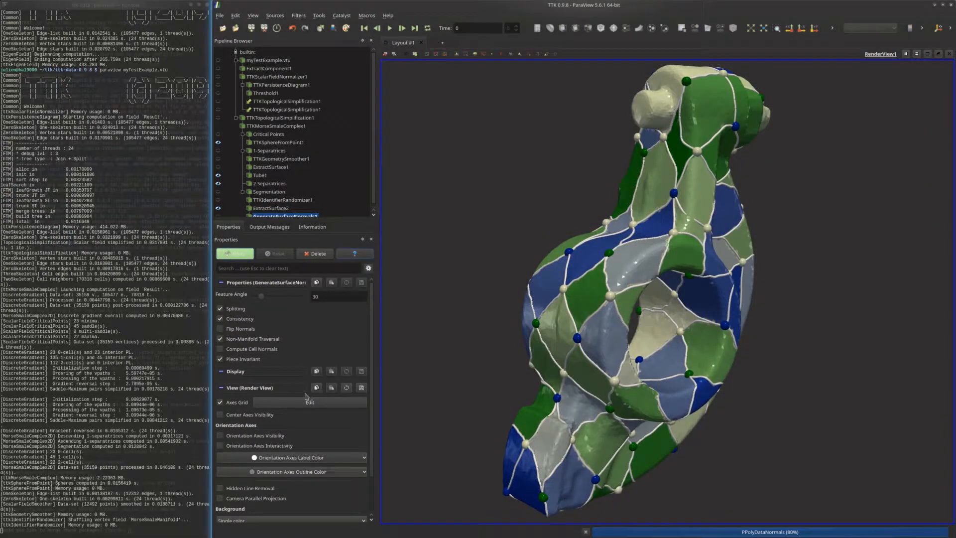
{"action": "mouse_move", "coordinate": [493, 274]}
{"action": "left_mouse_down"}
{"action": "mouse_move", "coordinate": [506, 281]}
{"action": "mouse_move", "coordinate": [506, 270]}
{"action": "left_mouse_up"}
{"action": "left_click_drag", "start_coordinate": [547, 317], "coordinate": [529, 315]}
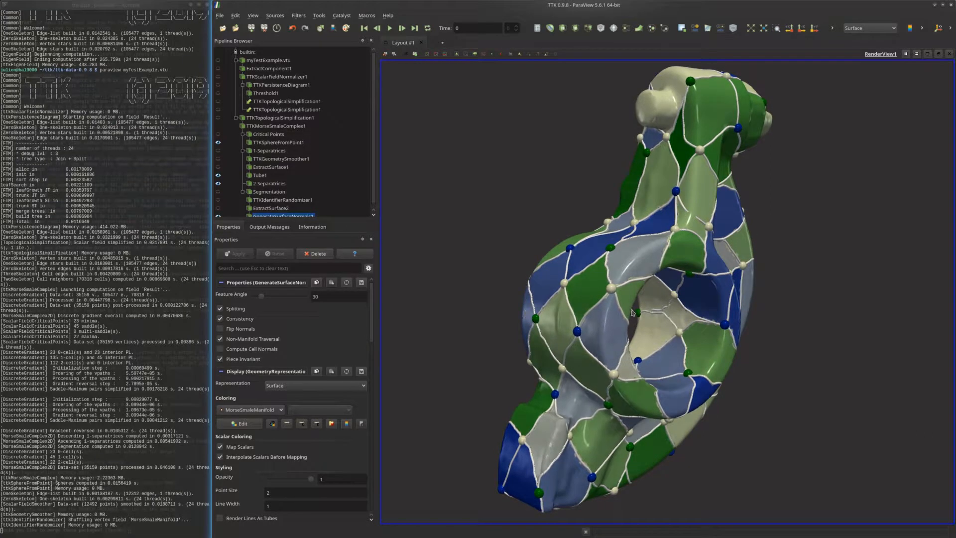
{"action": "scroll", "coordinate": [312, 152], "scroll_direction": "down", "scroll_amount": 1}
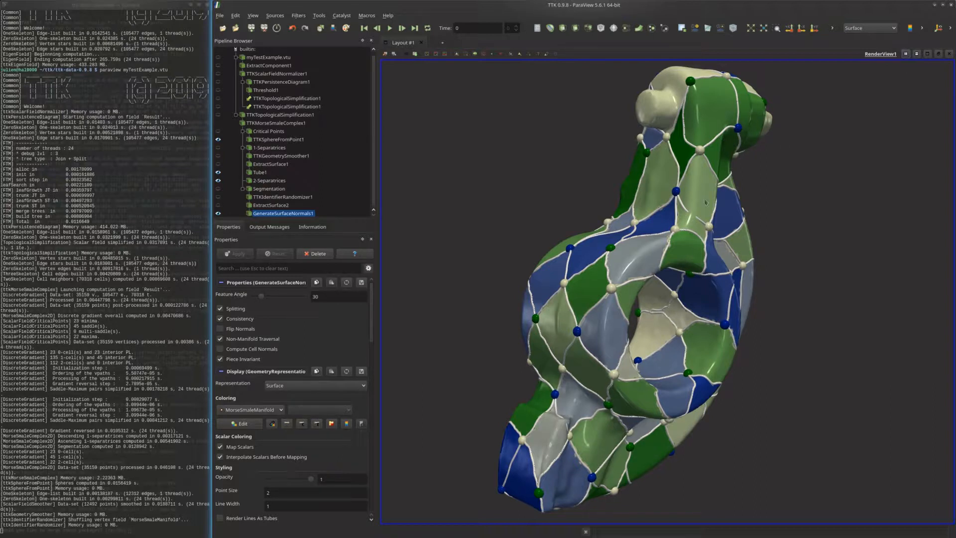
- Split the render view side by side and make the new empty view active
{"action": "left_click", "coordinate": [907, 54]}
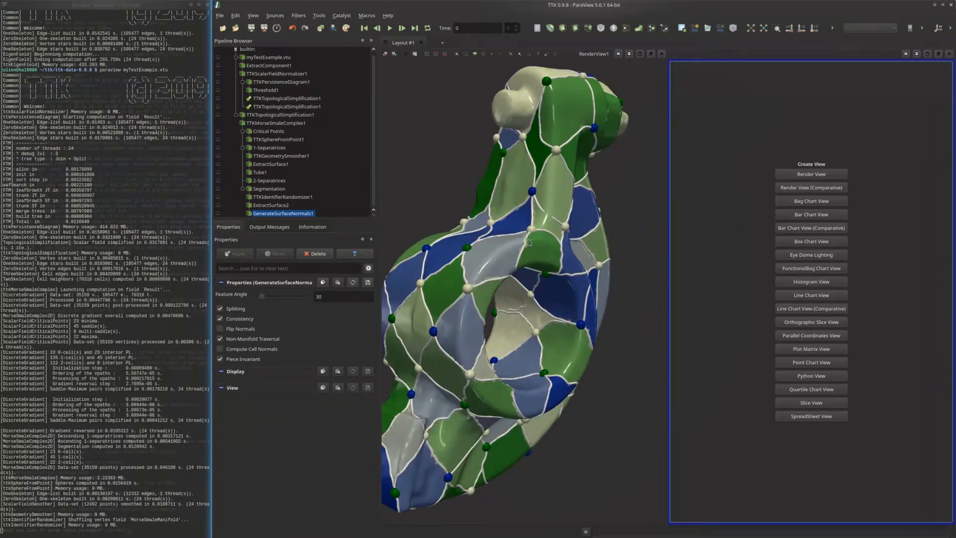
{"action": "left_click", "coordinate": [506, 297]}
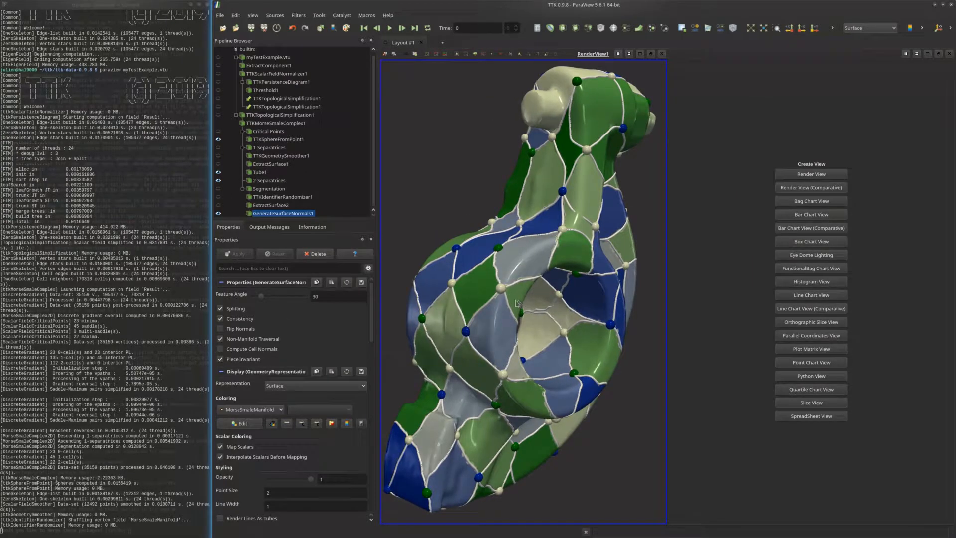
{"action": "left_click", "coordinate": [751, 179]}
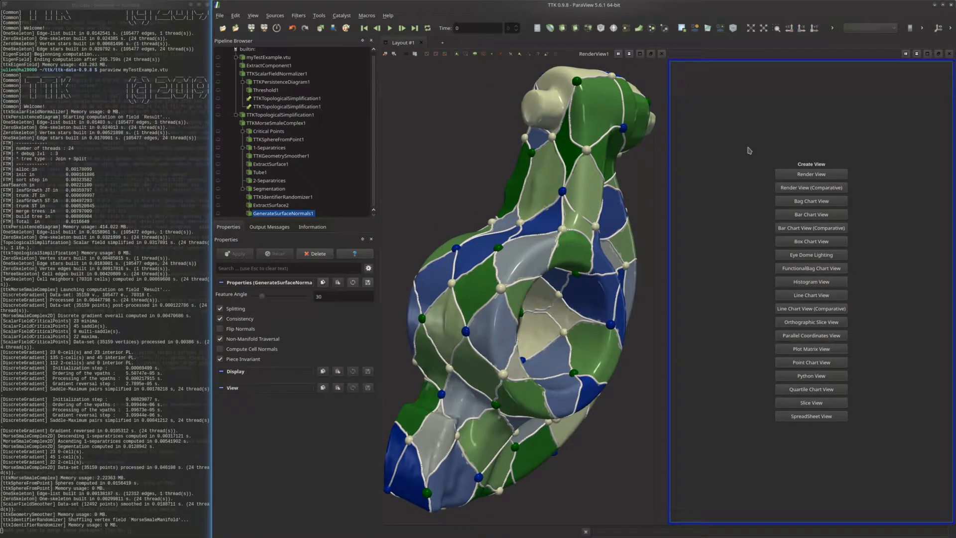
- Add a TTK MorseSmaleQuadrangulation filter with Segmentation as triangulated surface, Critical Points as critical points and 1-Separatrices as 1-separatrices
{"action": "left_click", "coordinate": [278, 123]}
{"action": "left_click", "coordinate": [273, 192]}
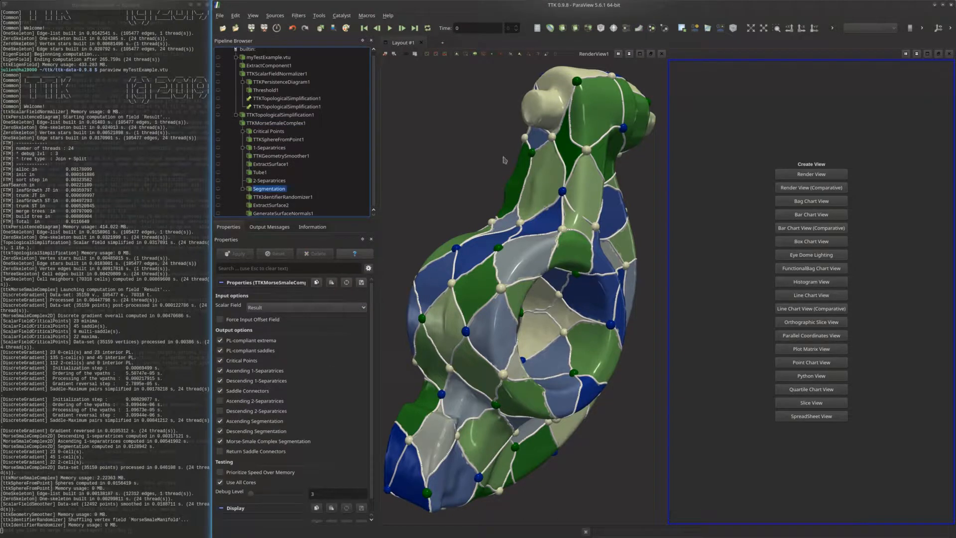
{"action": "key", "text": "ctrl+space"}
{"action": "type", "text": "morse"}
{"action": "key", "text": "Down"}
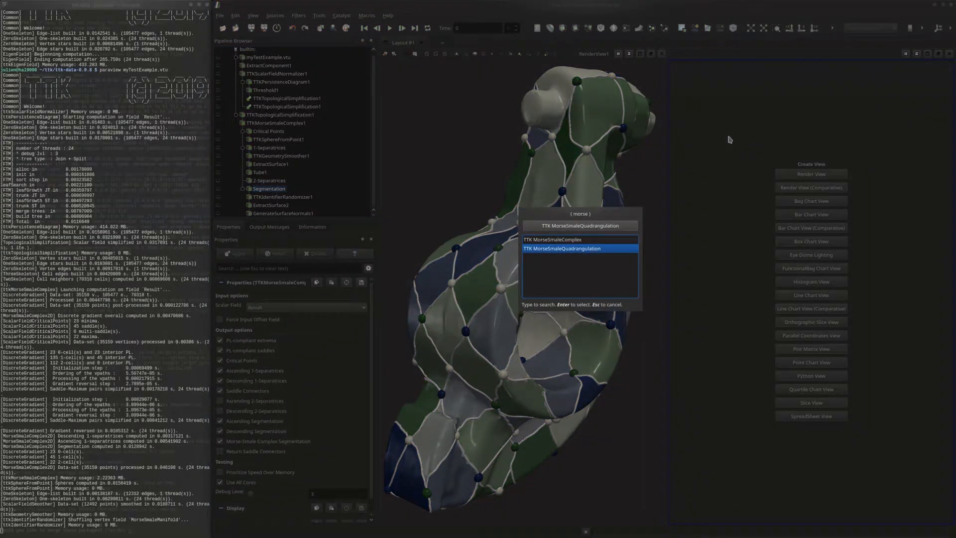
{"action": "key", "text": "Return"}
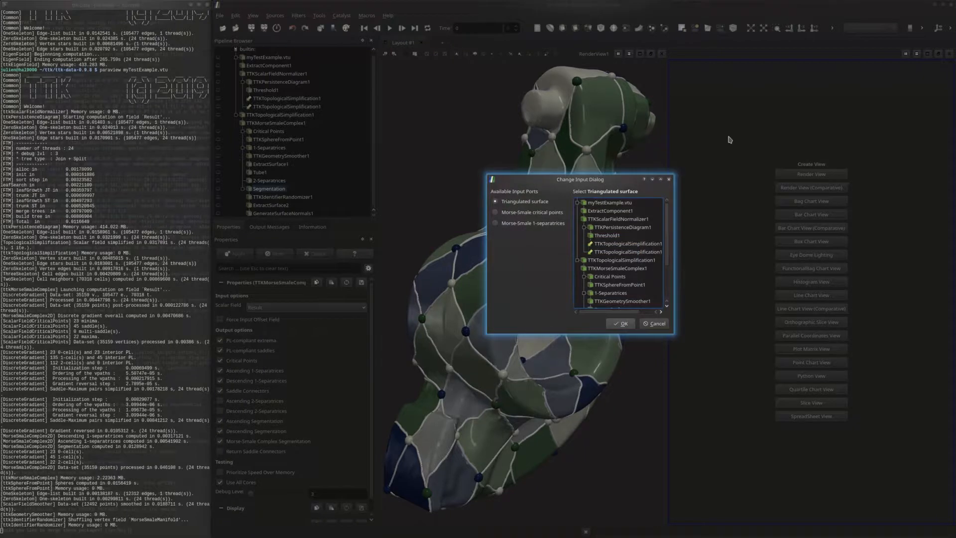
{"action": "scroll", "coordinate": [619, 254], "scroll_direction": "down", "scroll_amount": 3}
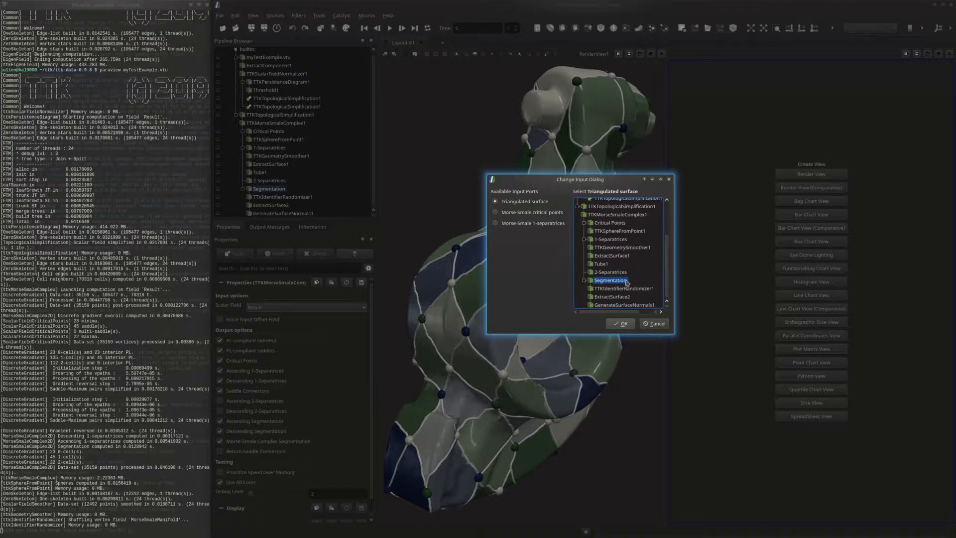
{"action": "left_click", "coordinate": [543, 214]}
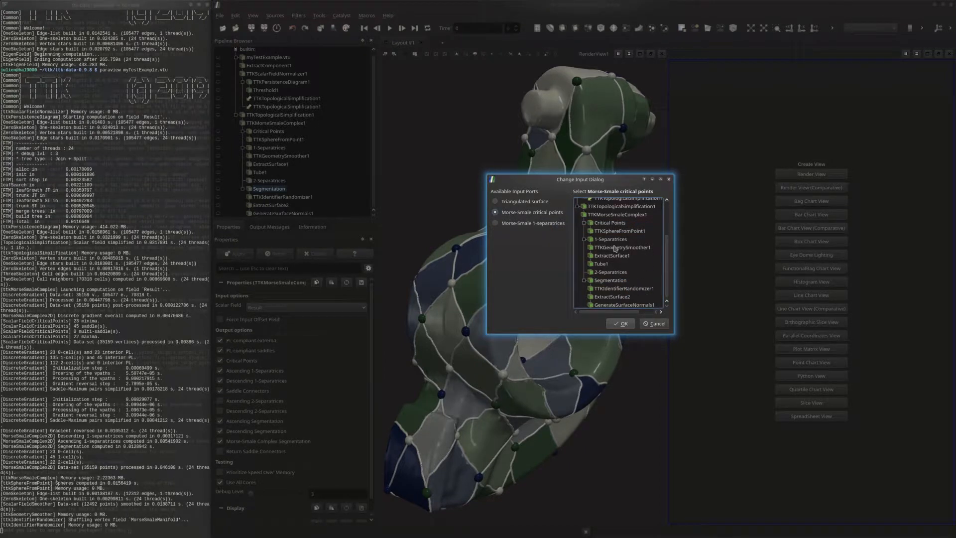
{"action": "left_click", "coordinate": [613, 224]}
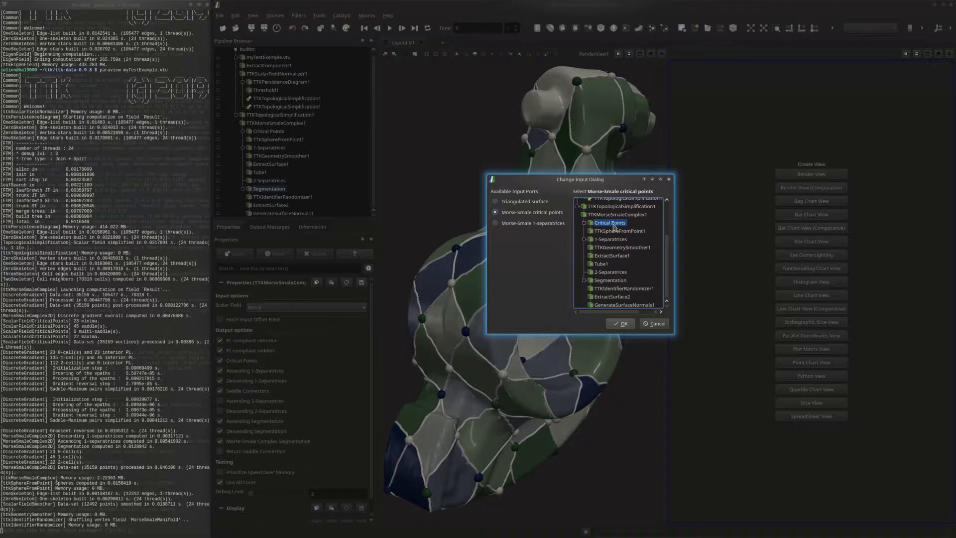
{"action": "left_click", "coordinate": [524, 224]}
{"action": "left_click", "coordinate": [616, 240]}
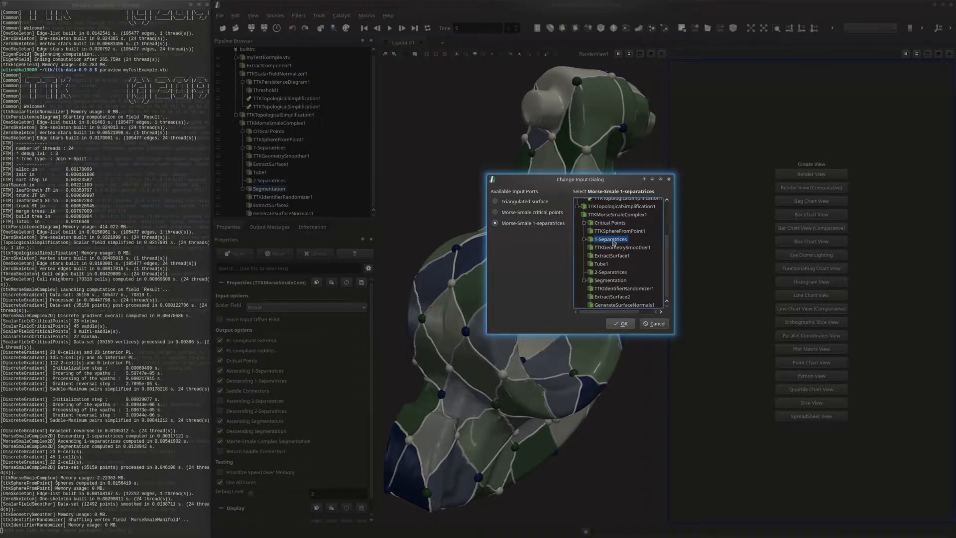
{"action": "left_click", "coordinate": [621, 324]}
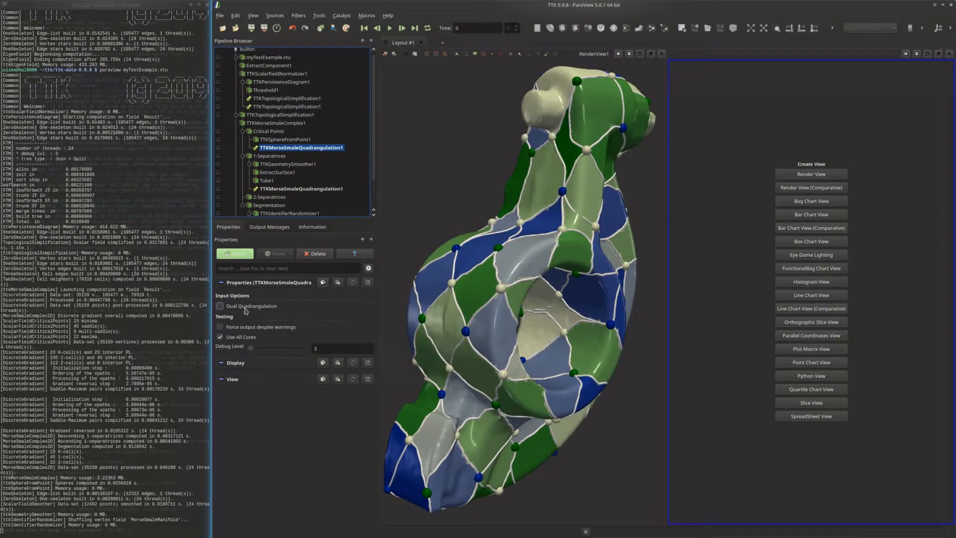
- Enable Dual Quadrangulation and compute the Morse-Smale quadrangulation in the new view
{"action": "left_click", "coordinate": [244, 310]}
{"action": "left_click", "coordinate": [243, 256]}
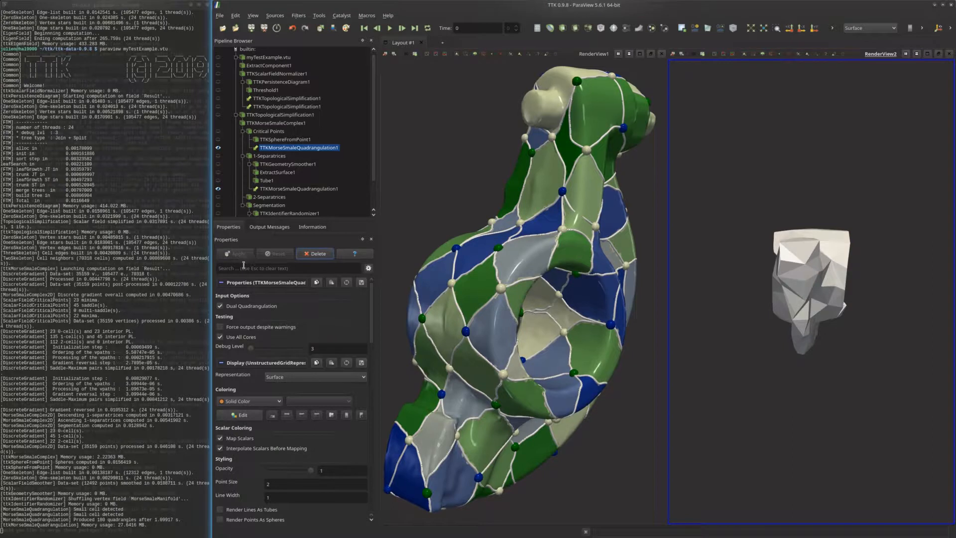
- Link the camera of the quadrangulation view to the camera of the segmentation view
{"action": "right_click", "coordinate": [702, 181]}
{"action": "left_click", "coordinate": [715, 185]}
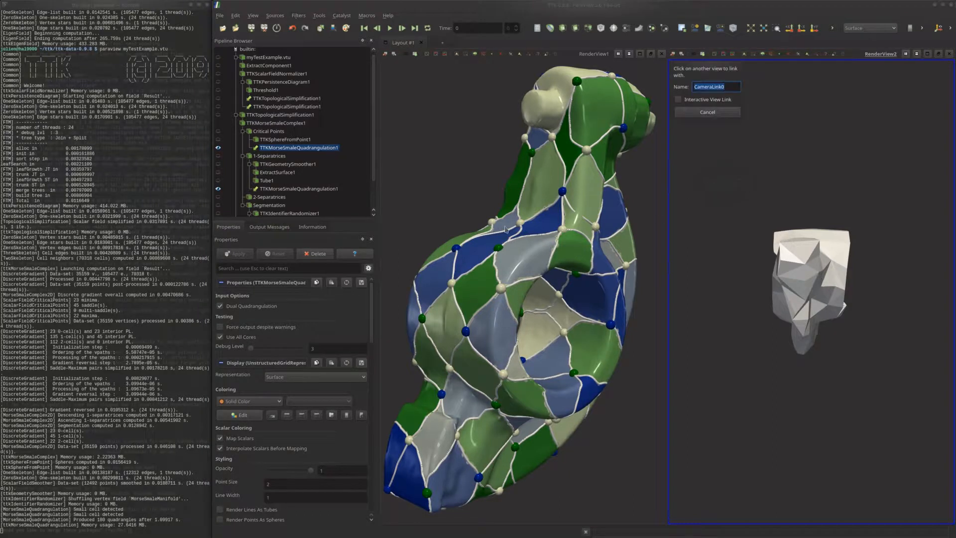
{"action": "left_click", "coordinate": [439, 164]}
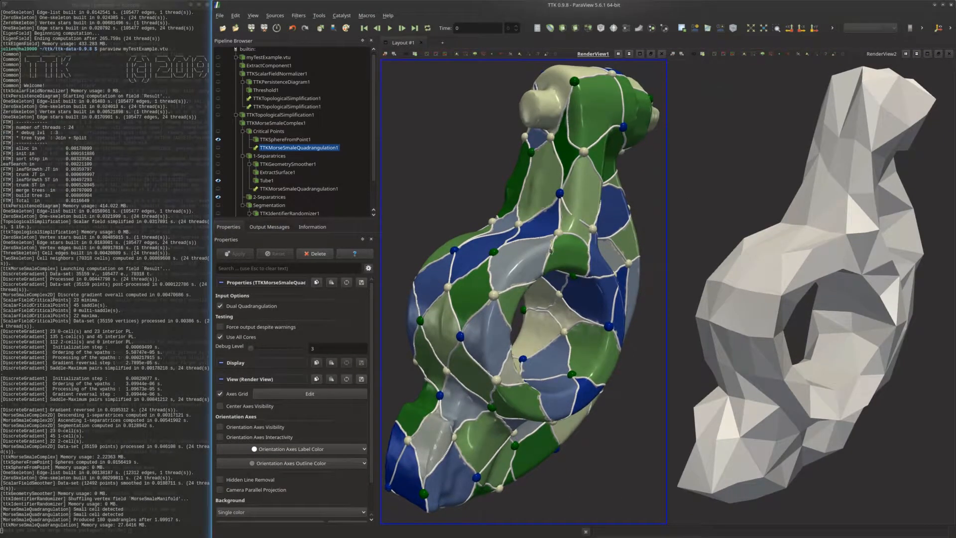
- Apply TTK QuadrangulationSubdivision at subdivision level 1, with Segmentation as triangulated surface and TTKMorseSmaleQuadrangulation1 as coarse quadrangulation
{"action": "left_click", "coordinate": [727, 184]}
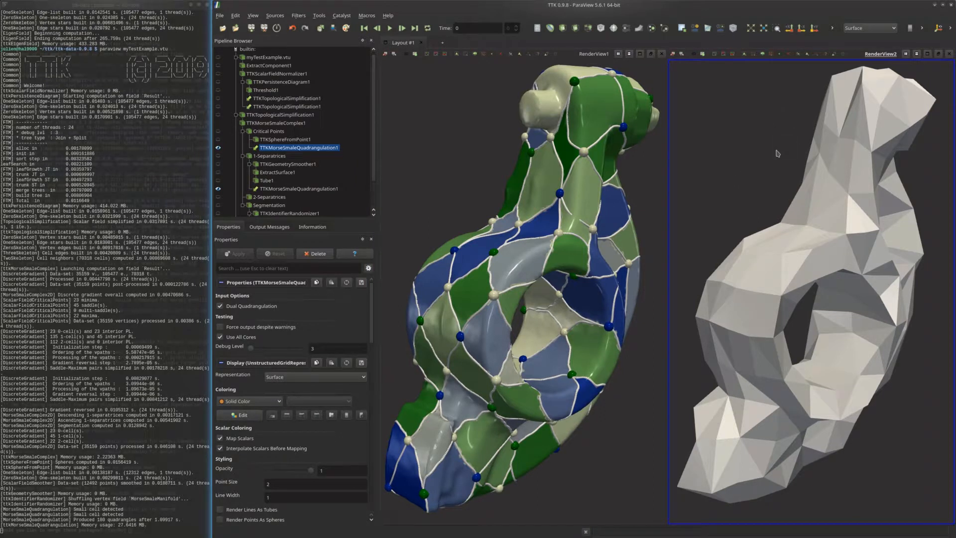
{"action": "key", "text": "ctrl+space"}
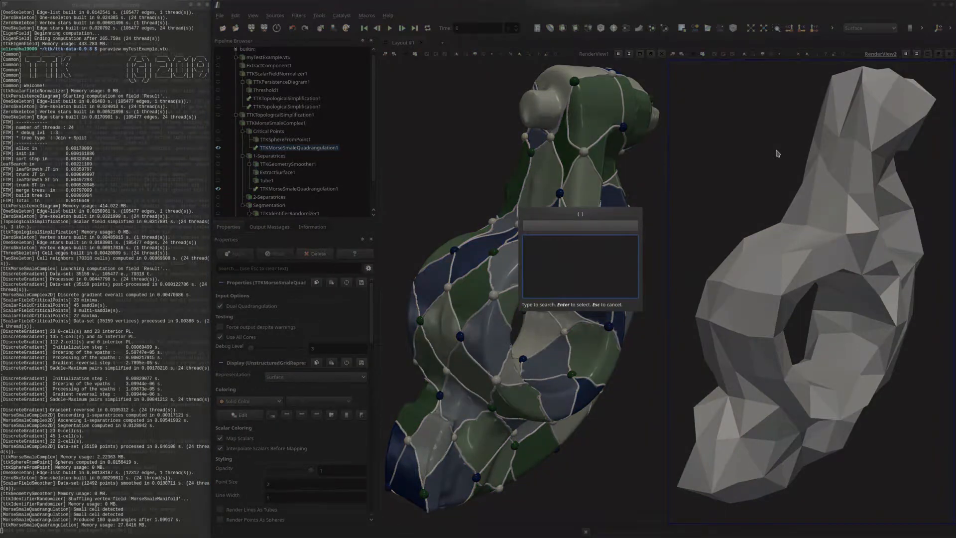
{"action": "type", "text": "subd"}
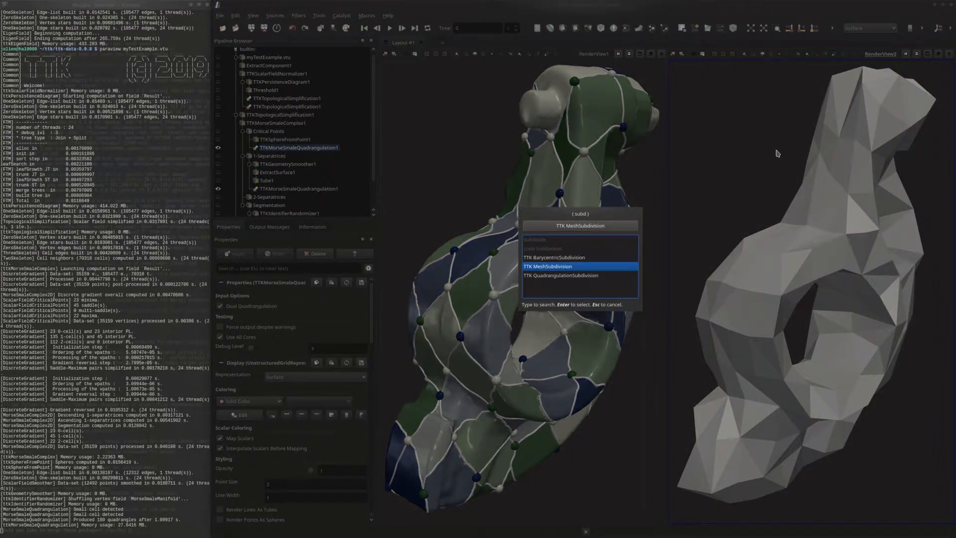
{"action": "key", "text": "Return"}
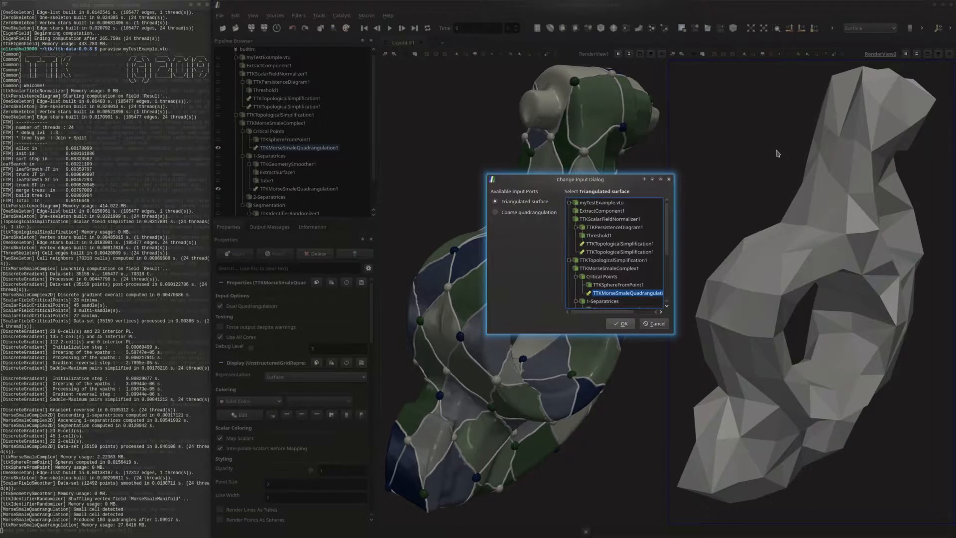
{"action": "scroll", "coordinate": [635, 264], "scroll_direction": "down", "scroll_amount": 3}
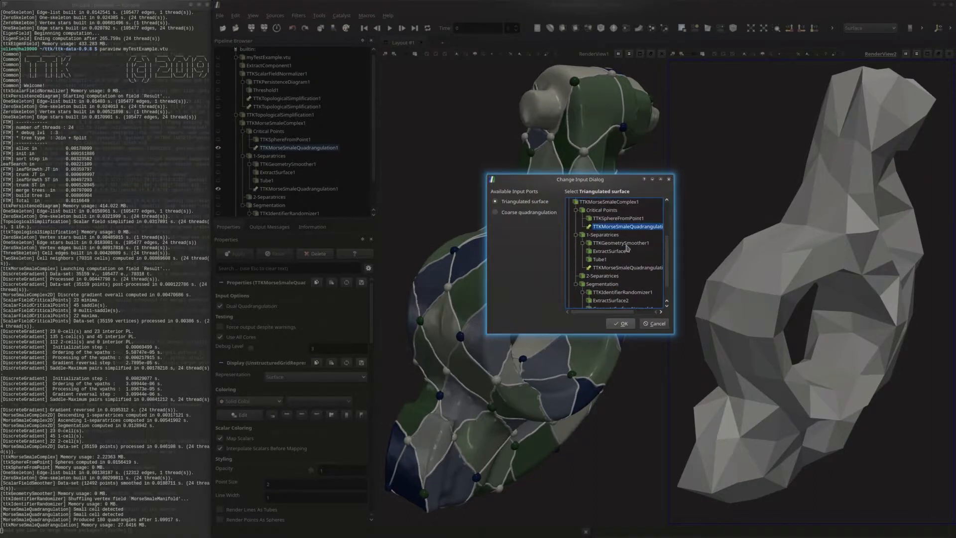
{"action": "scroll", "coordinate": [631, 287], "scroll_direction": "down", "scroll_amount": 1}
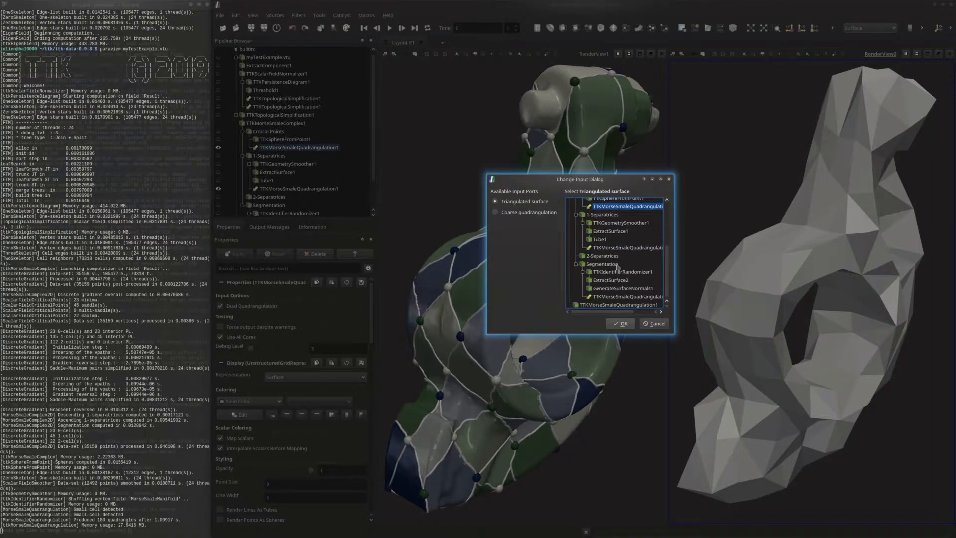
{"action": "left_click", "coordinate": [607, 267]}
{"action": "left_click", "coordinate": [527, 214]}
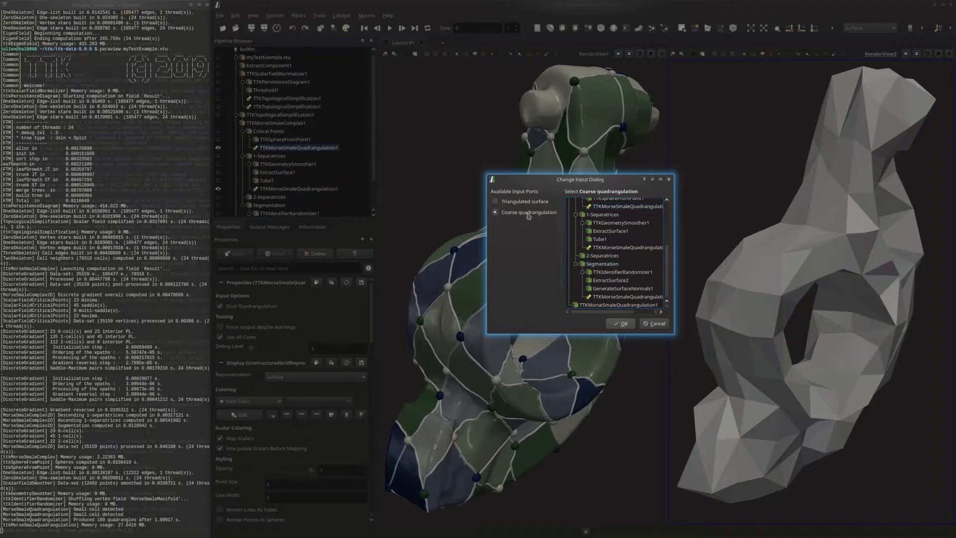
{"action": "left_click", "coordinate": [616, 305]}
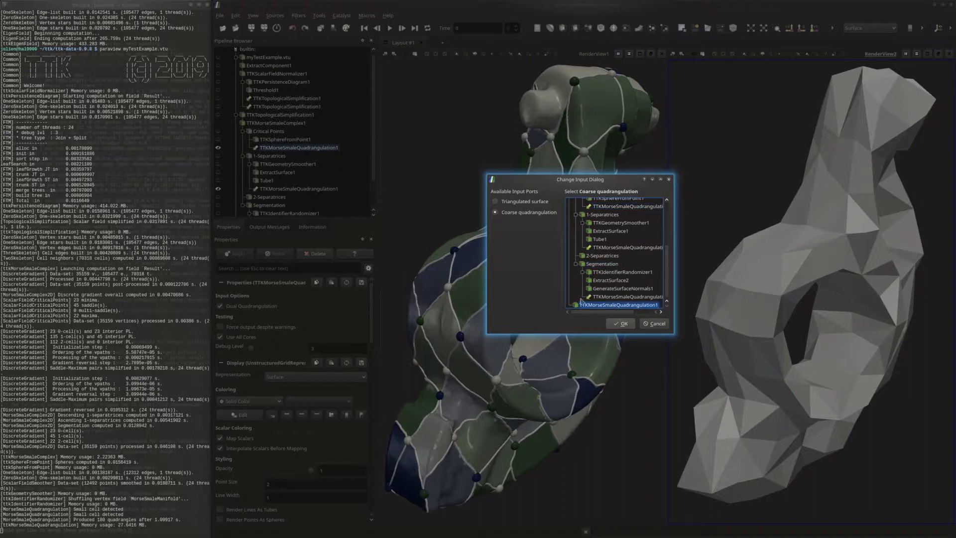
{"action": "left_click", "coordinate": [623, 324]}
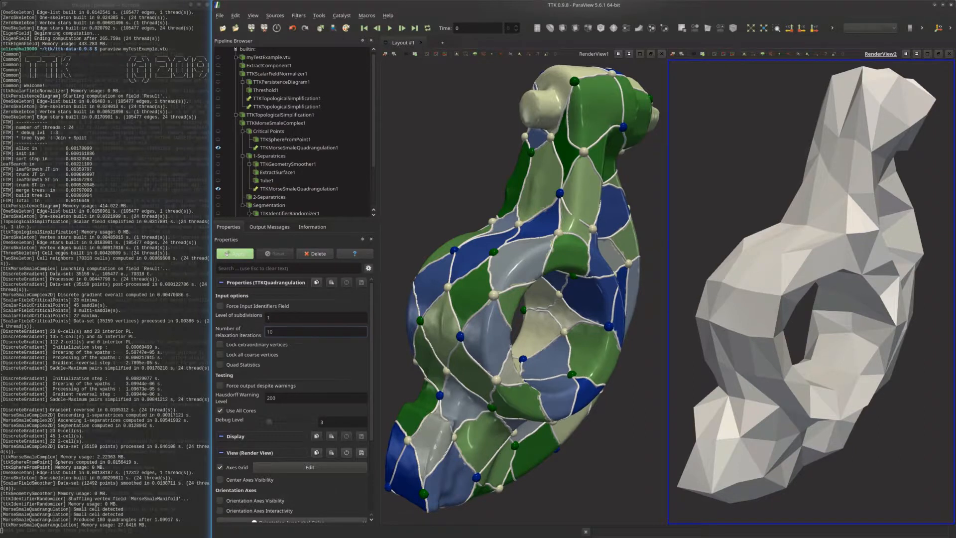
{"action": "double_click", "coordinate": [314, 317]}
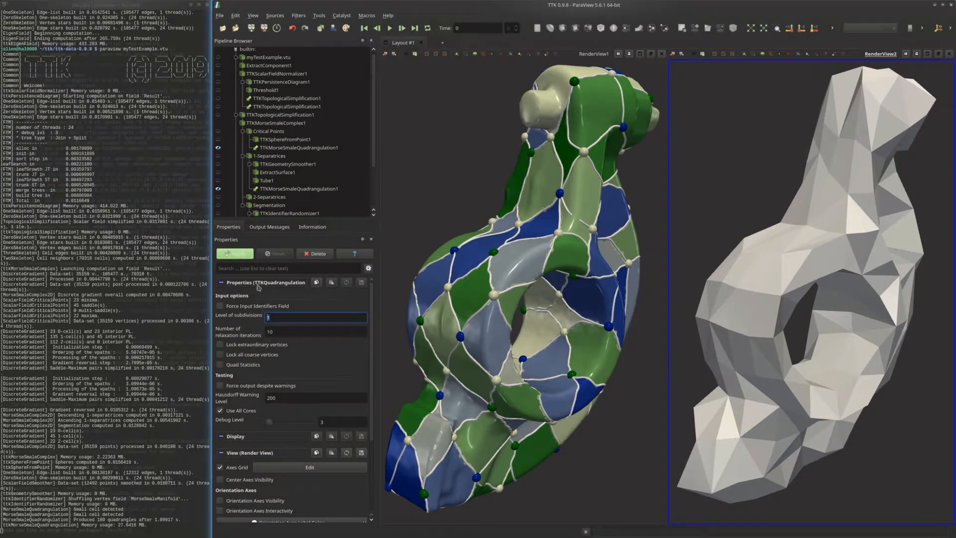
{"action": "left_click", "coordinate": [240, 257]}
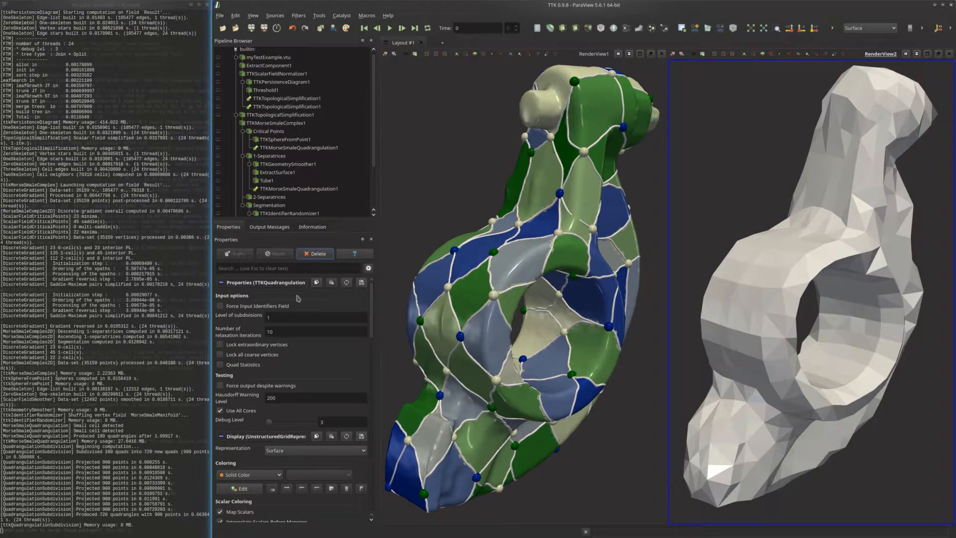
- Display the subdivided quadrangulation with the Surface With Edges representation
{"action": "left_click", "coordinate": [325, 455]}
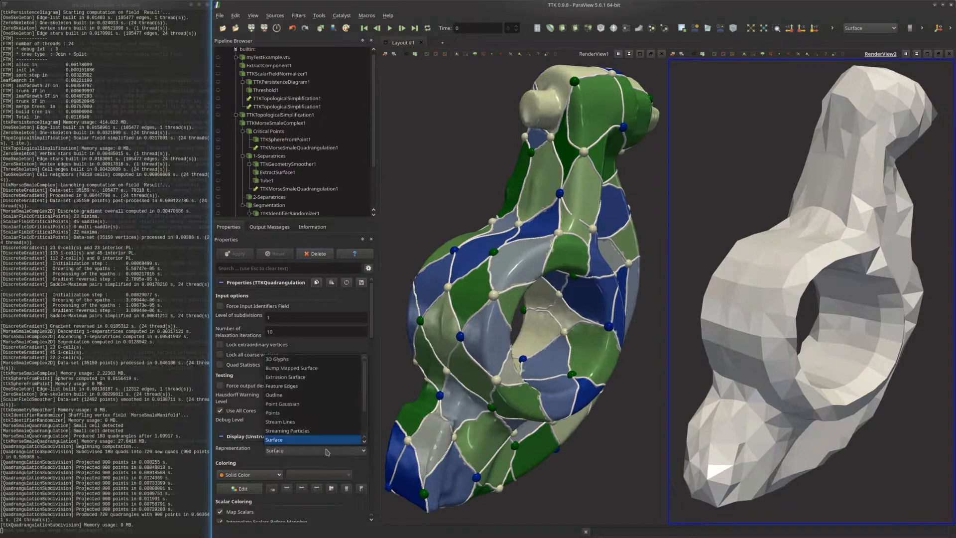
{"action": "scroll", "coordinate": [293, 420], "scroll_direction": "down", "scroll_amount": 2}
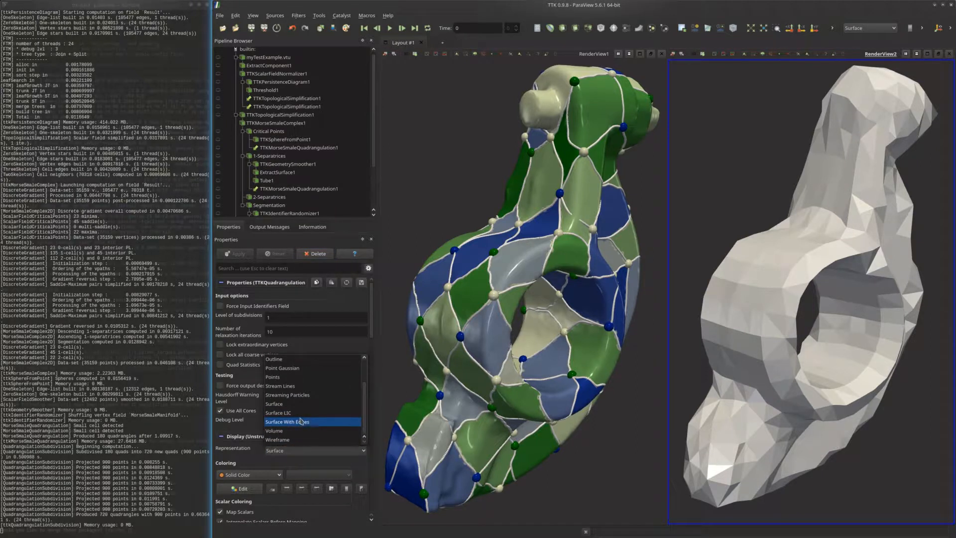
{"action": "left_click", "coordinate": [301, 421]}
{"action": "left_click_drag", "start_coordinate": [794, 404], "coordinate": [794, 406]}
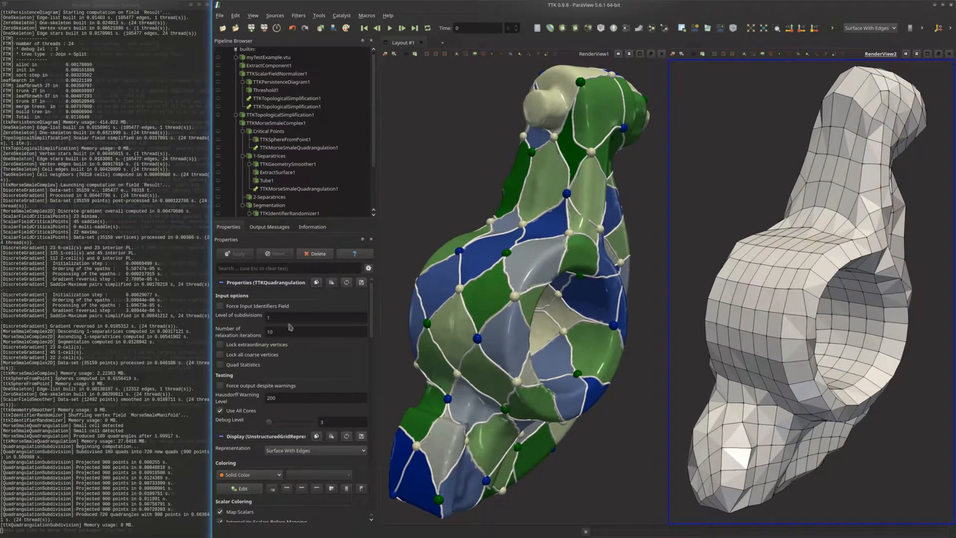
- Recompute the quadrangulation subdivision with 2 levels of subdivision and 50 relaxation iterations
{"action": "double_click", "coordinate": [327, 318]}
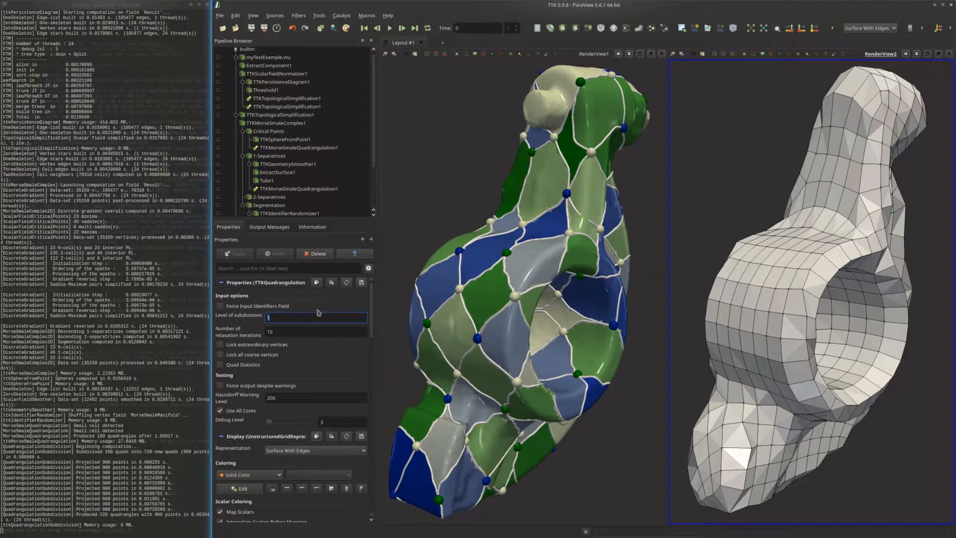
{"action": "type", "text": "2"}
{"action": "key", "text": "Tab"}
{"action": "type", "text": "50"}
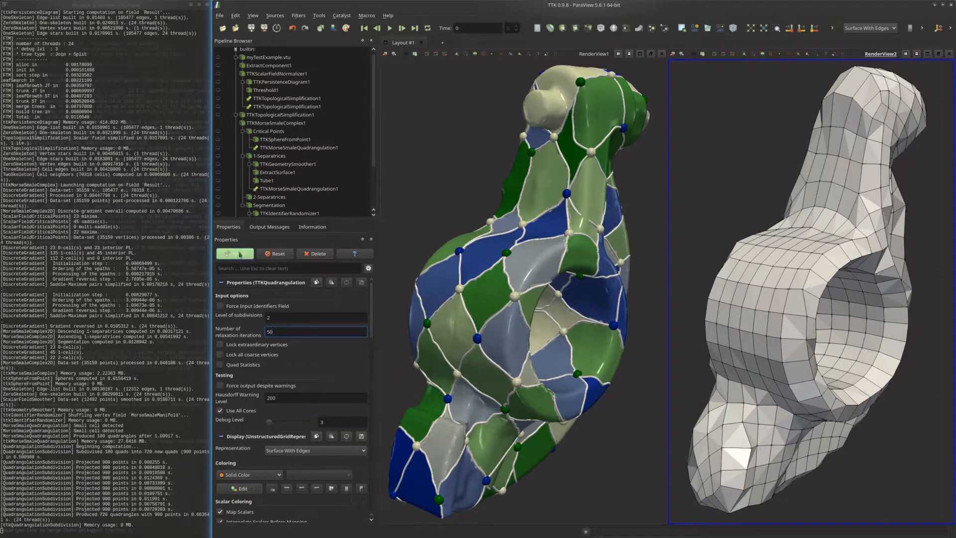
{"action": "left_click", "coordinate": [239, 254]}
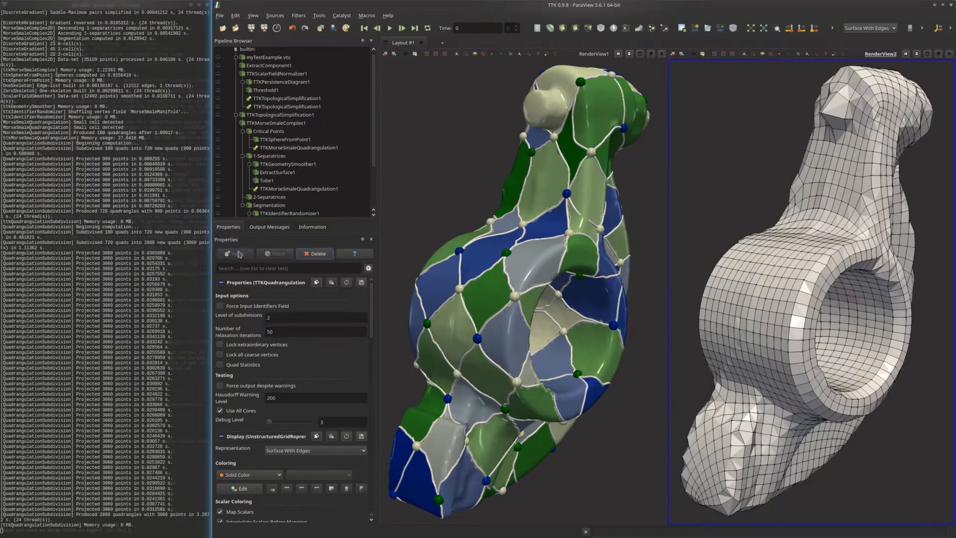
{"action": "mouse_move", "coordinate": [765, 298]}
{"action": "left_mouse_down"}
{"action": "mouse_move", "coordinate": [735, 305]}
{"action": "mouse_move", "coordinate": [752, 309]}
{"action": "left_mouse_up"}
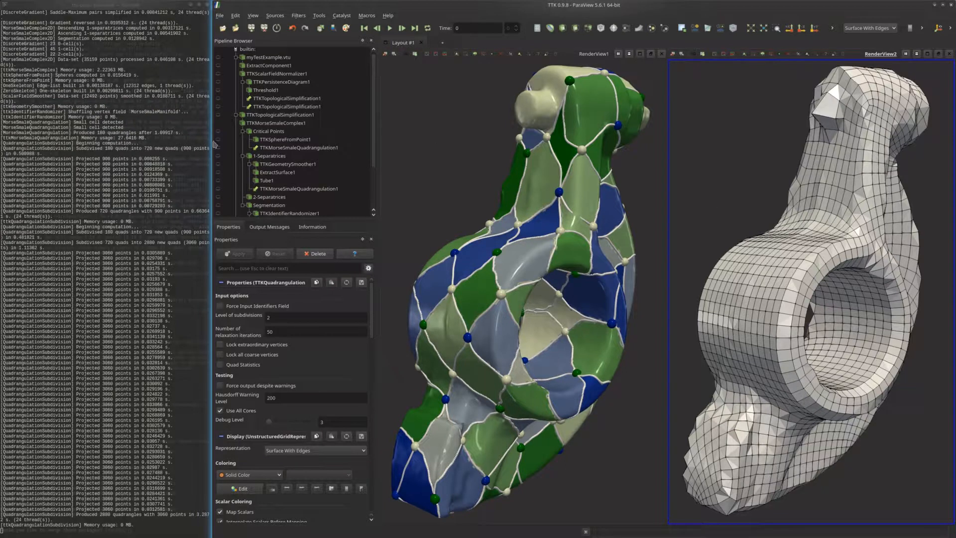
- Find the points of TTKQuadrangulationSubdivision1 whose Valence is >= 5 and extract that selection
{"action": "scroll", "coordinate": [316, 145], "scroll_direction": "down", "scroll_amount": 2}
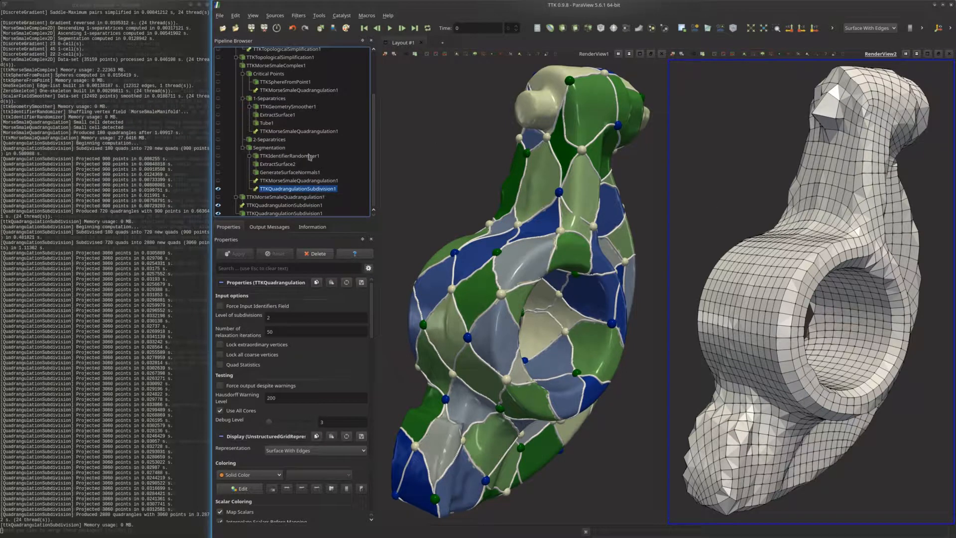
{"action": "left_click", "coordinate": [236, 16]}
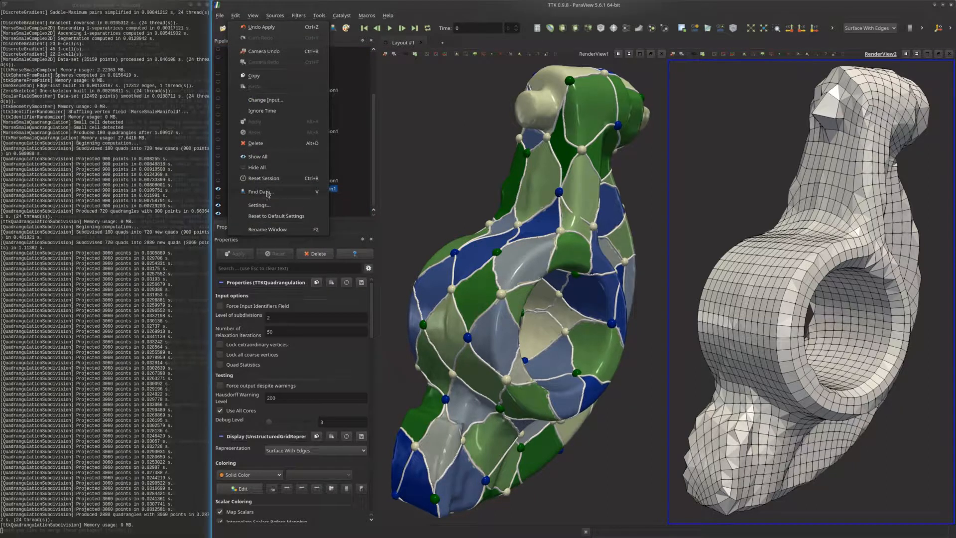
{"action": "left_click", "coordinate": [315, 194]}
{"action": "left_click", "coordinate": [501, 182]}
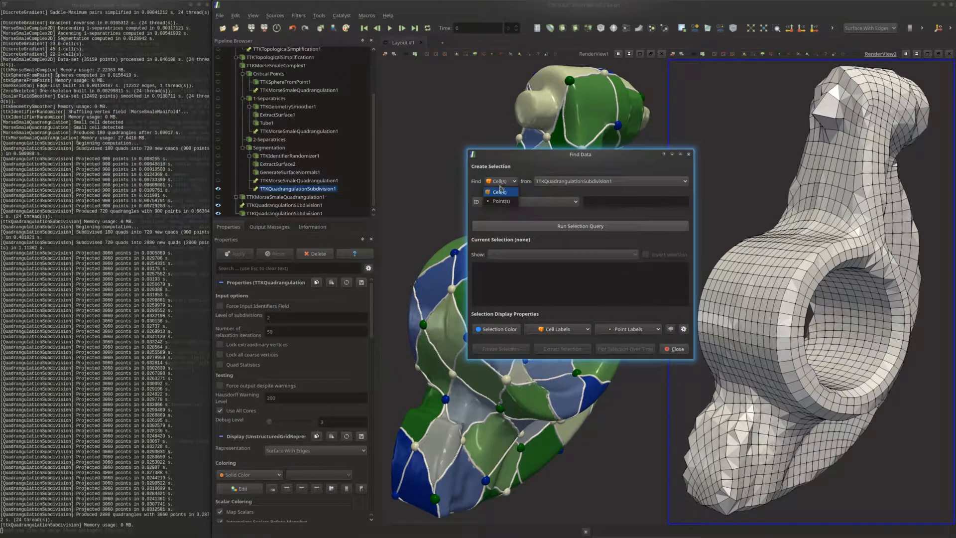
{"action": "left_click", "coordinate": [500, 195]}
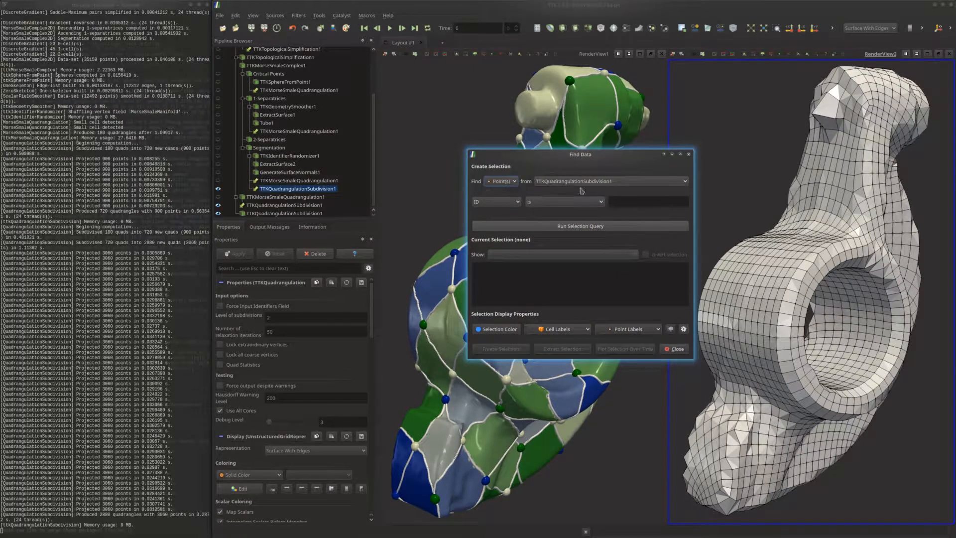
{"action": "left_click", "coordinate": [497, 202]}
{"action": "left_click", "coordinate": [490, 259]}
{"action": "left_click", "coordinate": [587, 202]}
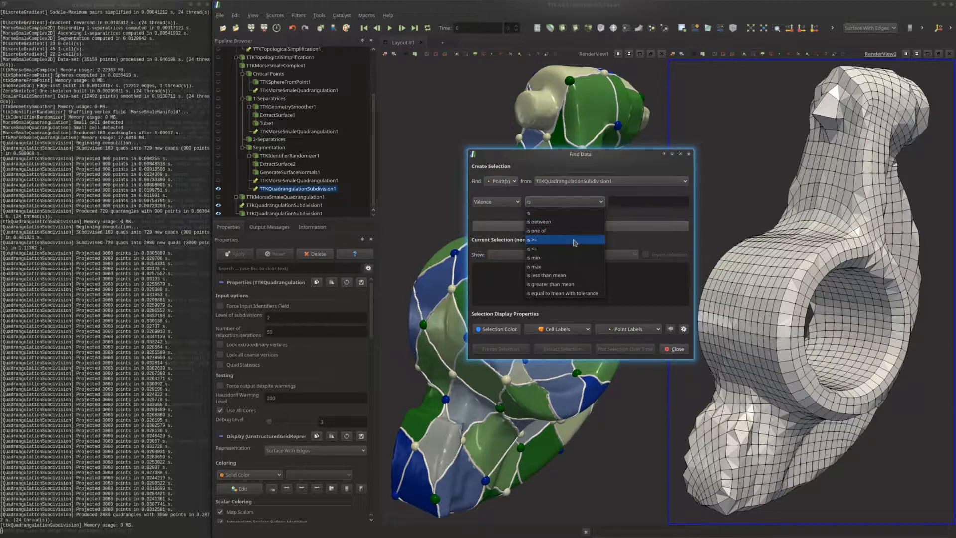
{"action": "left_click", "coordinate": [576, 241]}
{"action": "left_click", "coordinate": [632, 202]}
{"action": "type", "text": "5"}
{"action": "left_click", "coordinate": [620, 226]}
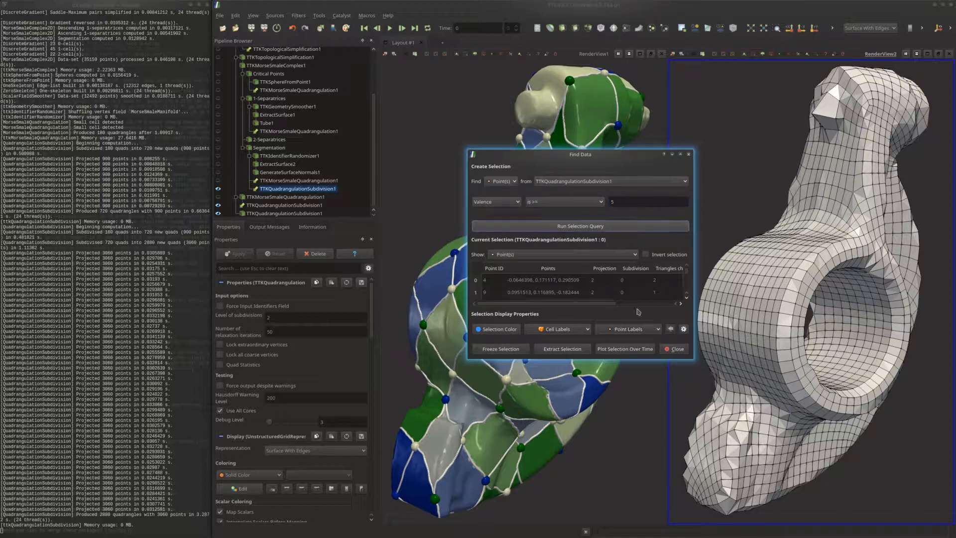
{"action": "left_click", "coordinate": [562, 349]}
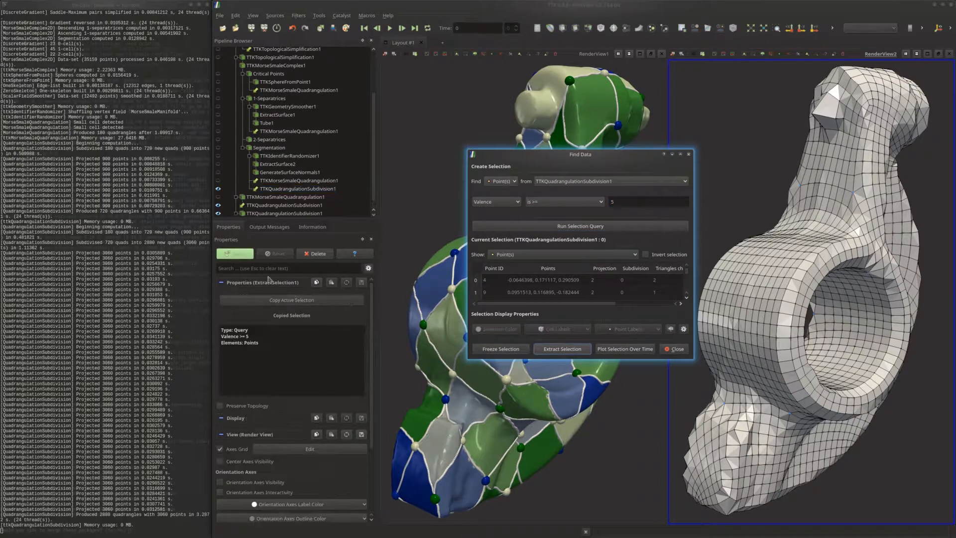
{"action": "left_click", "coordinate": [237, 253]}
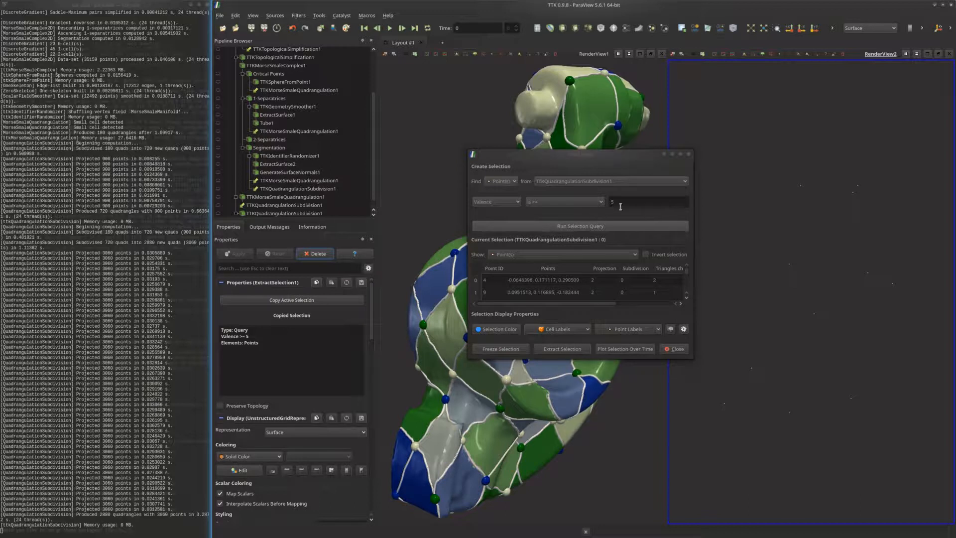
- Query the points of TTKQuadrangulationSubdivision1 with Valence <= 3, extract them as a second selection and close the data search
{"action": "left_click", "coordinate": [582, 202]}
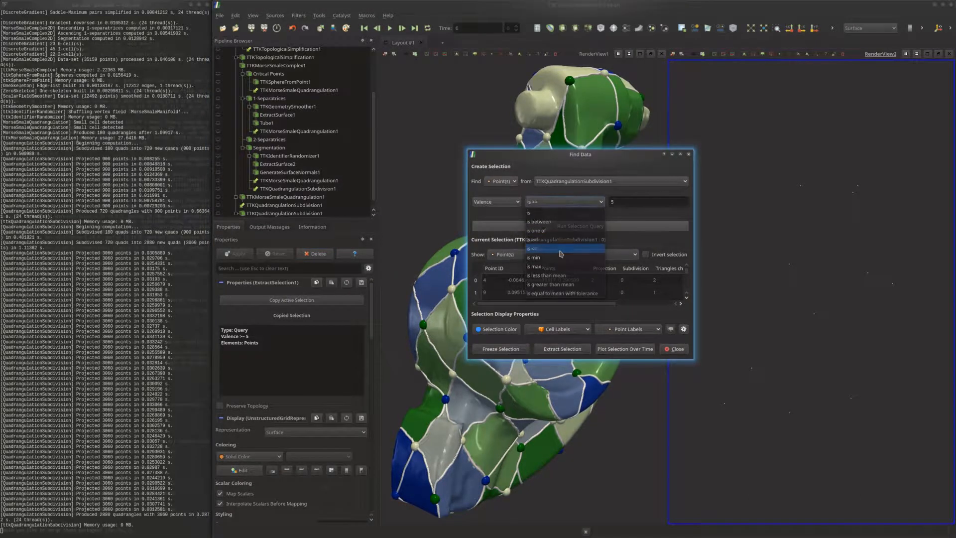
{"action": "left_click", "coordinate": [561, 254]}
{"action": "key", "text": "Tab"}
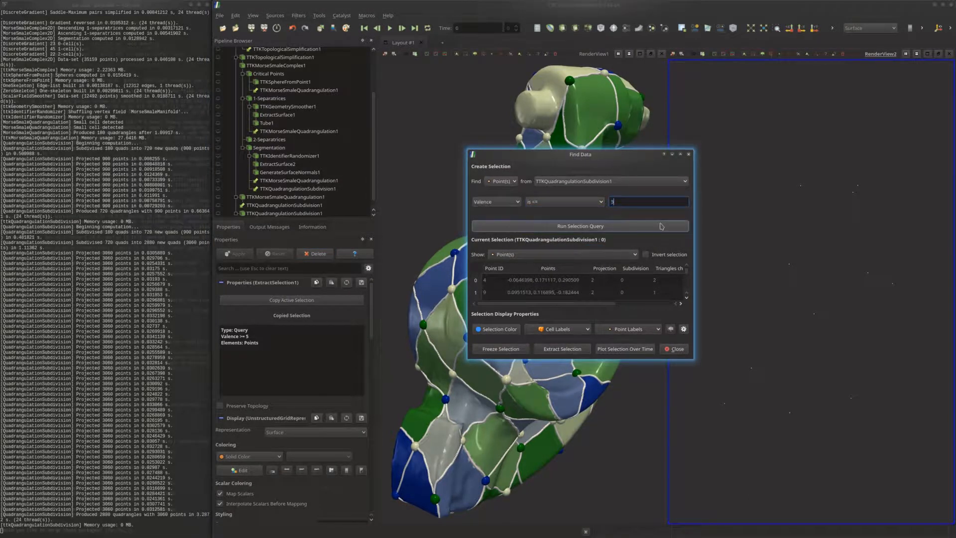
{"action": "left_click", "coordinate": [584, 229]}
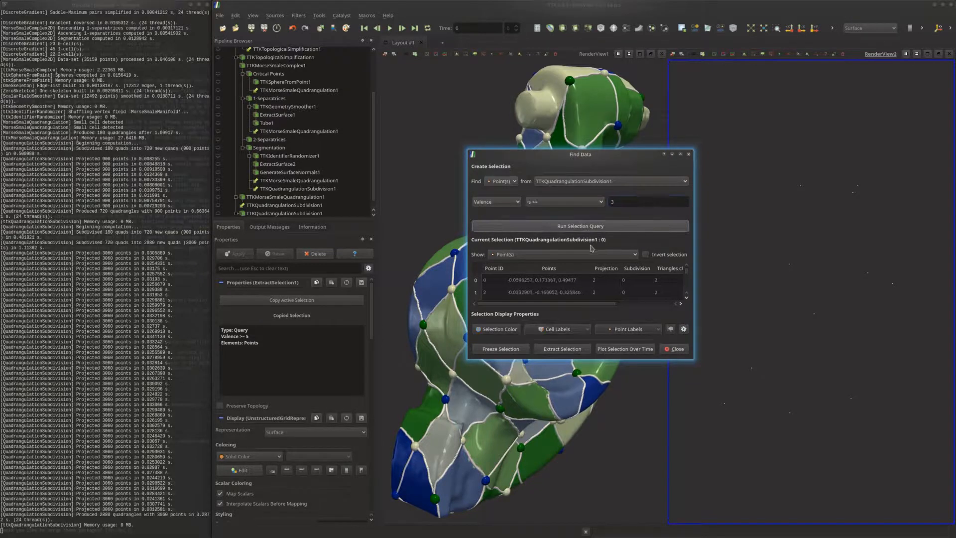
{"action": "left_click", "coordinate": [562, 349]}
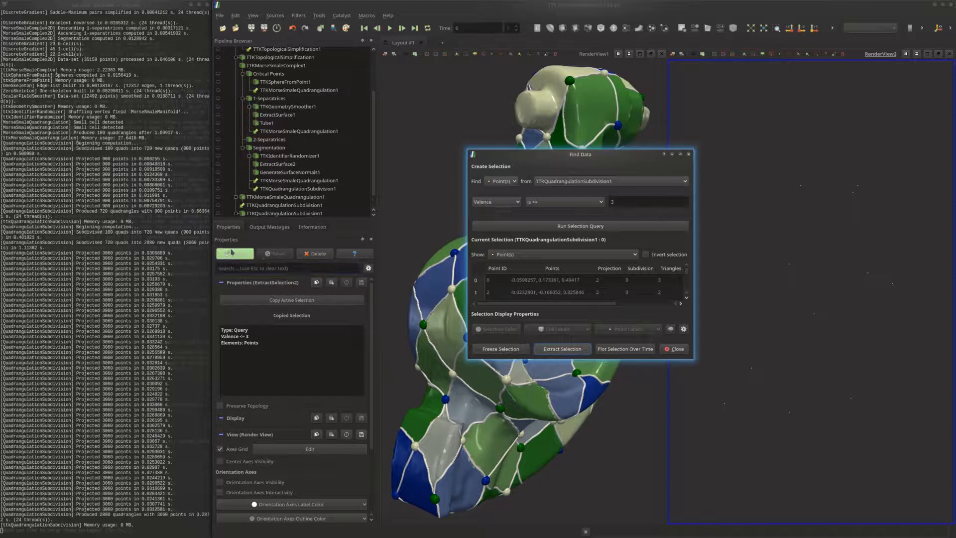
{"action": "left_click", "coordinate": [233, 253]}
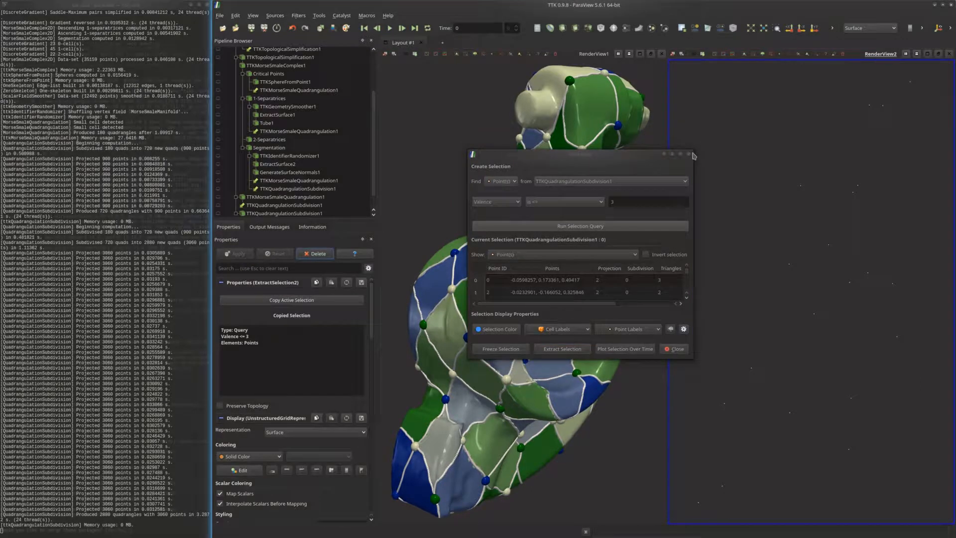
{"action": "left_click", "coordinate": [689, 155]}
- Merge ExtractSelection1 and ExtractSelection2 into one dataset with Append Datasets
{"action": "scroll", "coordinate": [259, 200], "scroll_direction": "down", "scroll_amount": 1}
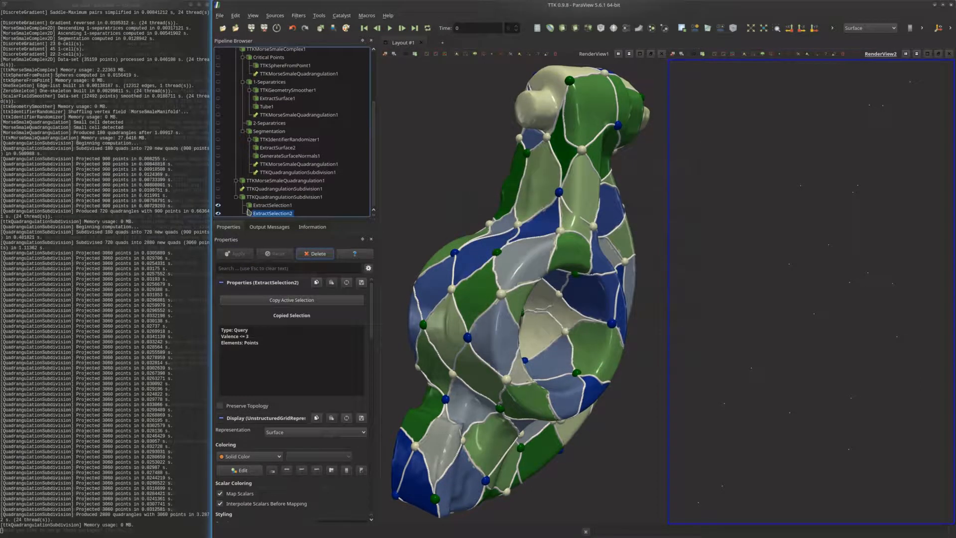
{"action": "left_click", "coordinate": [274, 206]}
{"action": "left_click", "coordinate": [273, 214]}
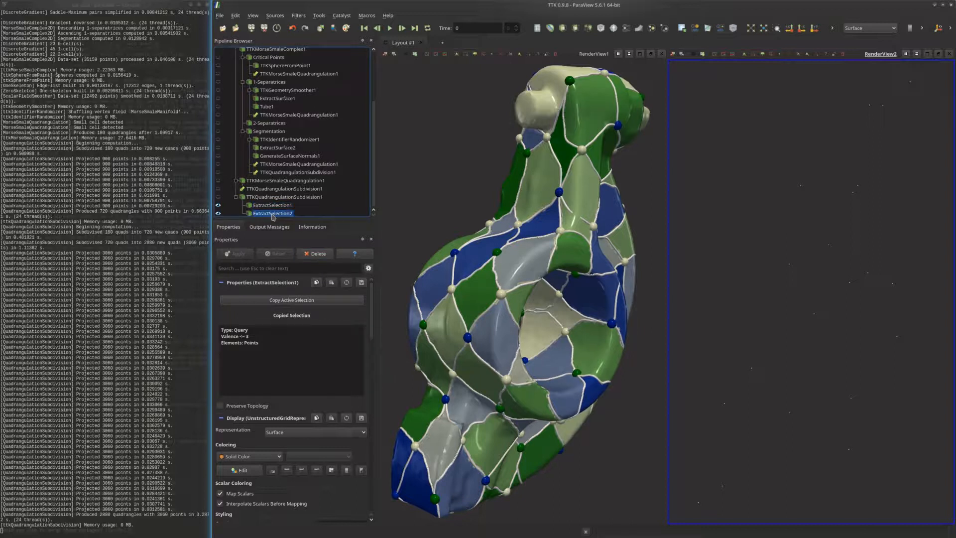
{"action": "left_click", "coordinate": [271, 206]}
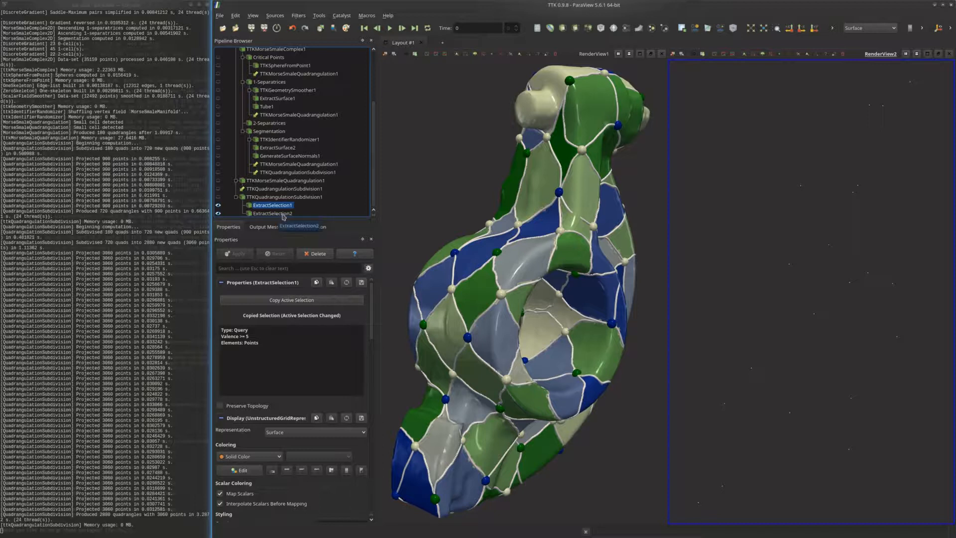
{"action": "left_click", "coordinate": [282, 214], "text": "ctrl"}
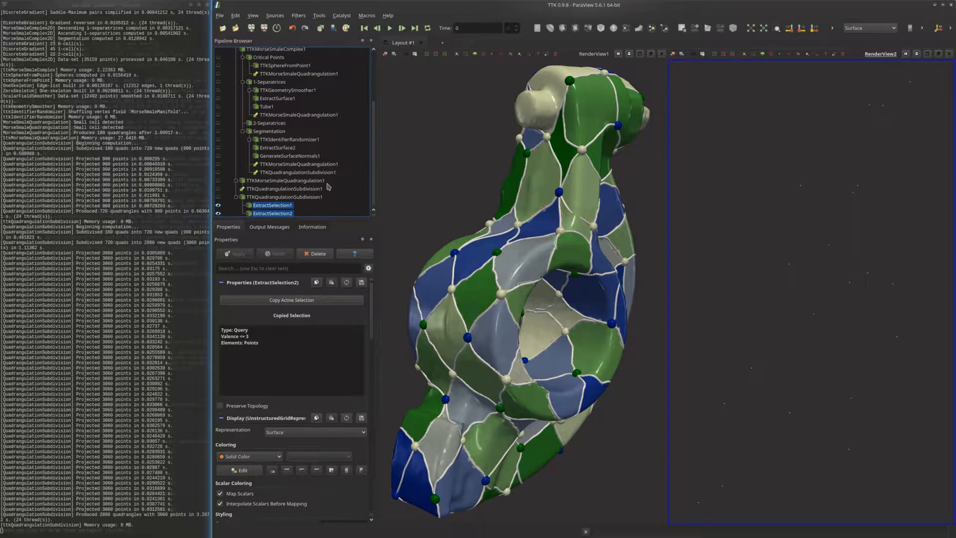
{"action": "key", "text": "ctrl+space"}
{"action": "type", "text": "app"}
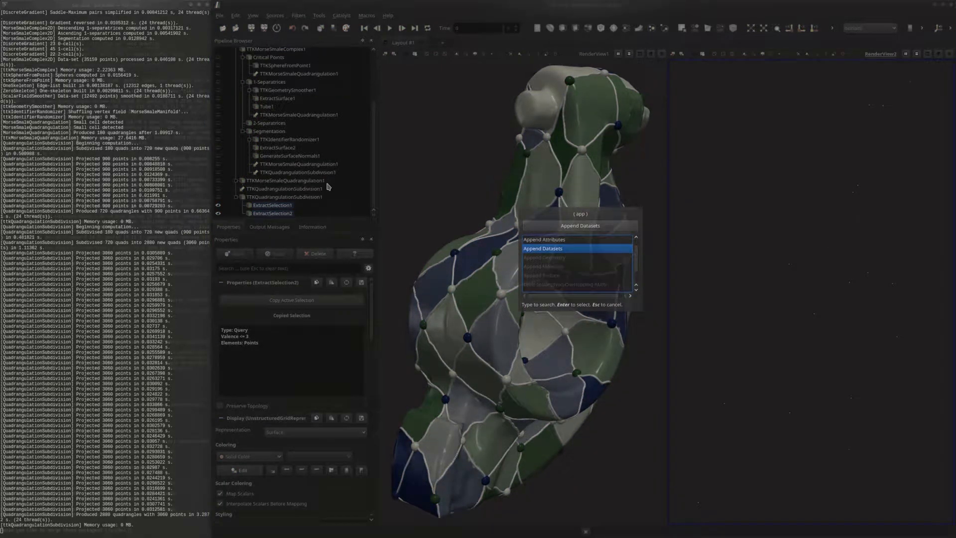
{"action": "key", "text": "Return"}
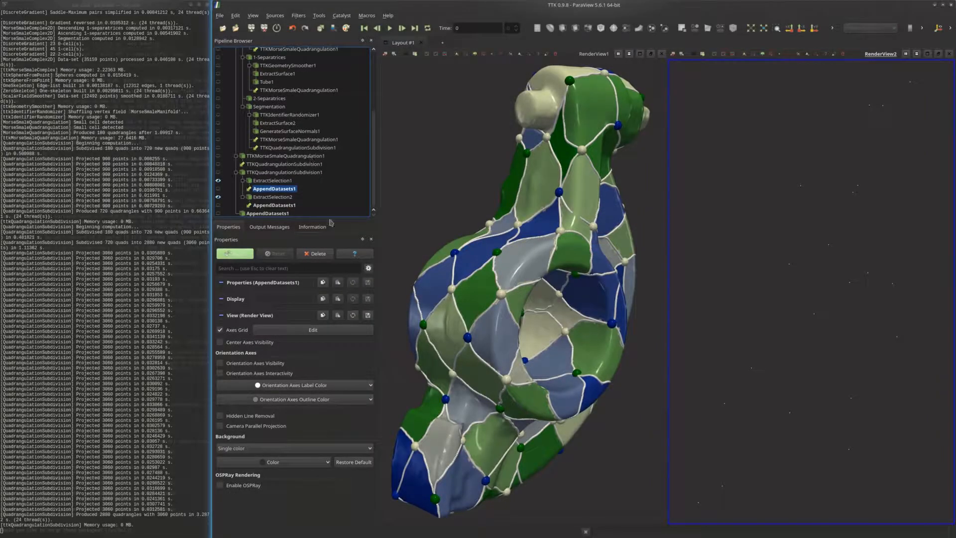
{"action": "left_click", "coordinate": [235, 254]}
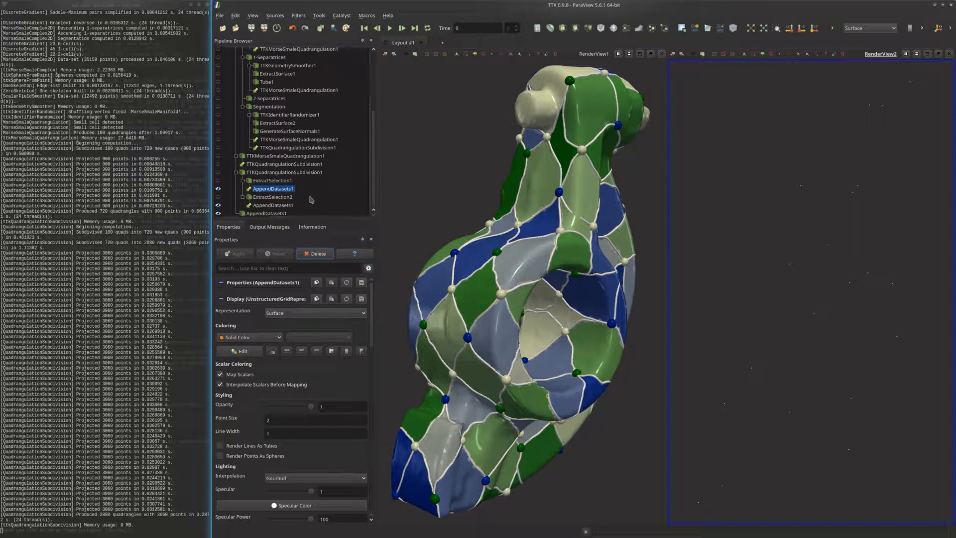
- Apply TTK SphereFromPoint with radius 0.01 to the appended extraordinary points and color the spheres by Valence
{"action": "key", "text": "ctrl+space"}
{"action": "type", "text": "sphe"}
{"action": "key", "text": "Down"}
{"action": "key", "text": "Down"}
{"action": "key", "text": "Return"}
{"action": "left_click", "coordinate": [358, 308]}
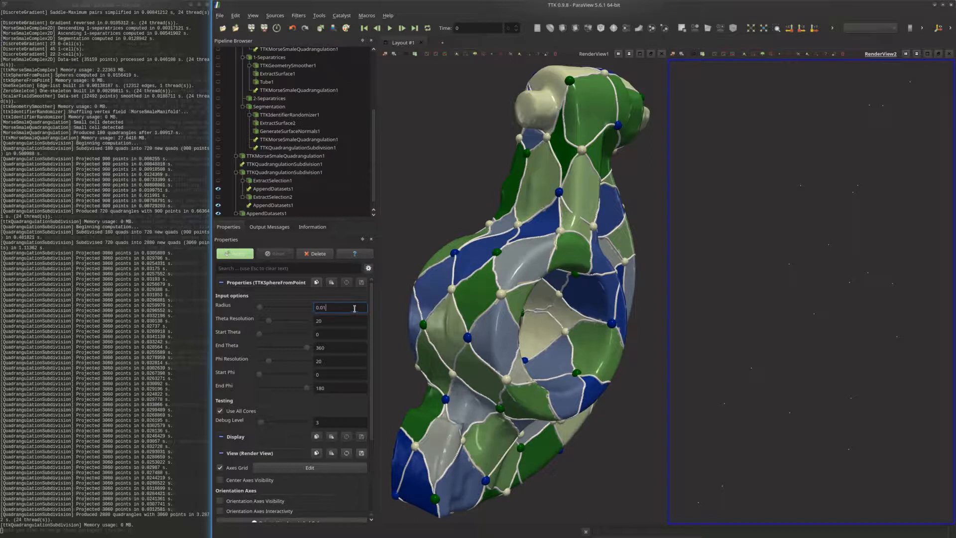
{"action": "left_click", "coordinate": [222, 254]}
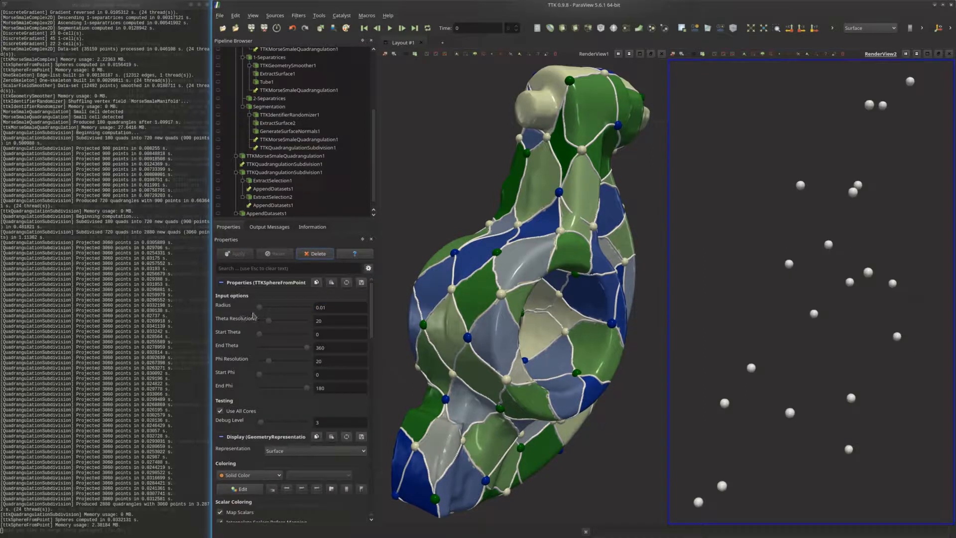
{"action": "left_click", "coordinate": [249, 475]}
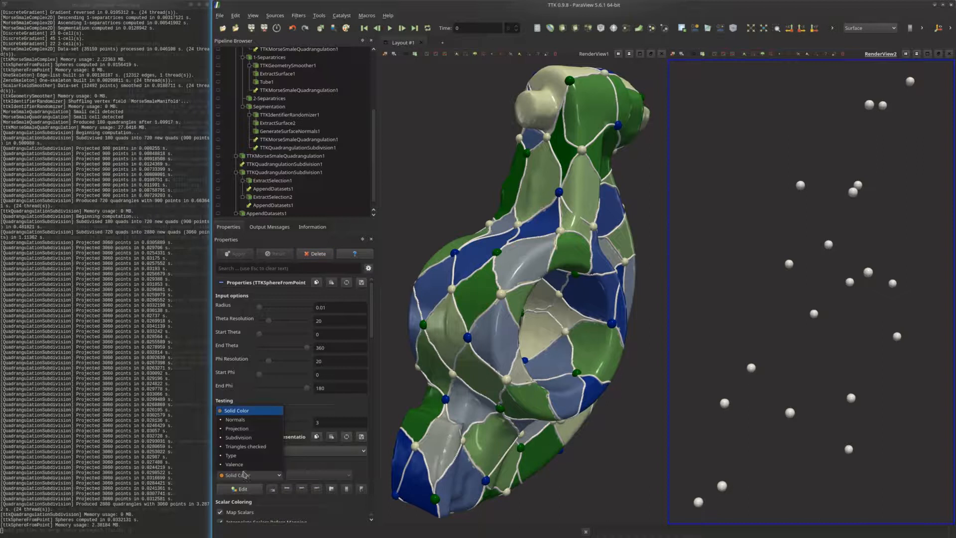
{"action": "left_click", "coordinate": [243, 465]}
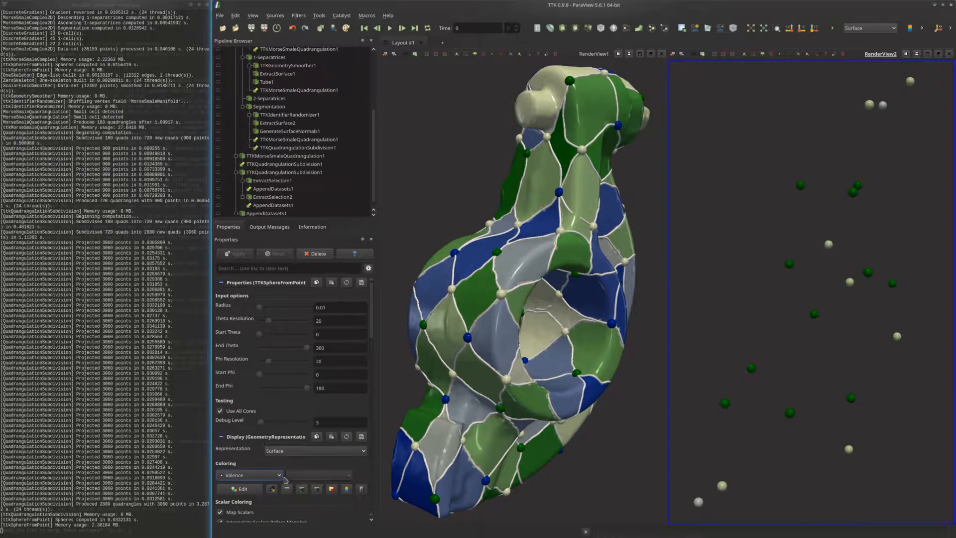
- Show the subdivided quadrangulation together with the valence spheres and inspect the extraordinary vertices from several angles
{"action": "scroll", "coordinate": [247, 170], "scroll_direction": "down", "scroll_amount": 1}
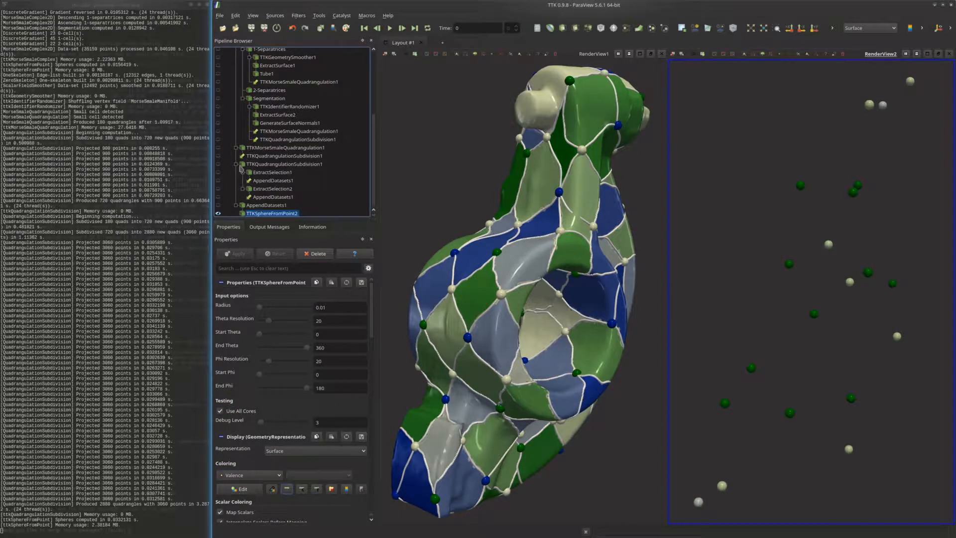
{"action": "left_click", "coordinate": [220, 165]}
{"action": "left_click", "coordinate": [218, 164]}
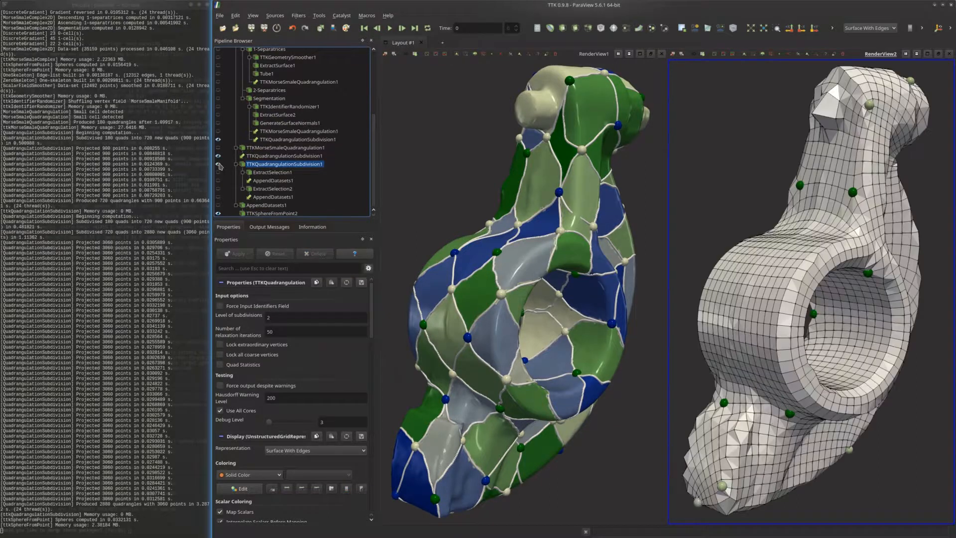
{"action": "left_click_drag", "start_coordinate": [802, 224], "coordinate": [774, 288]}
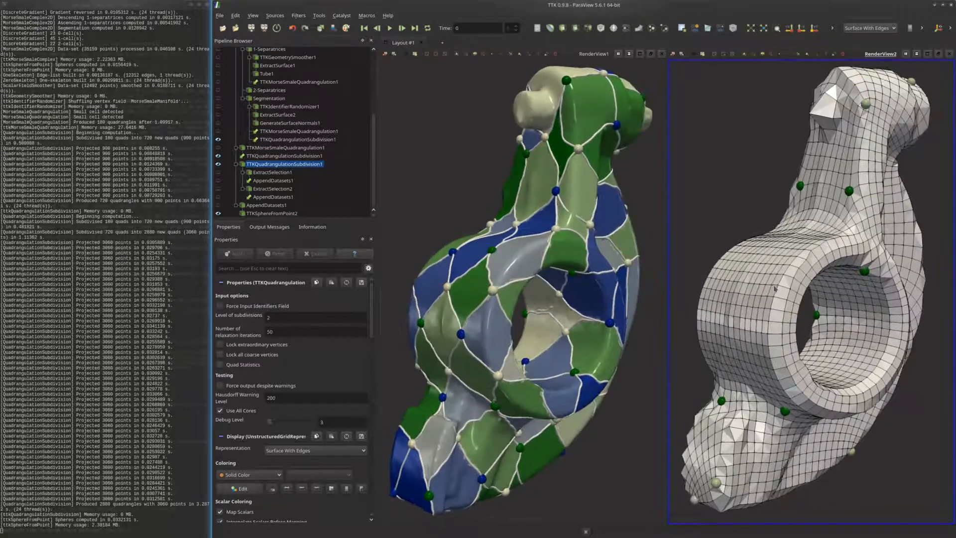
{"action": "left_click_drag", "start_coordinate": [829, 216], "coordinate": [845, 422]}
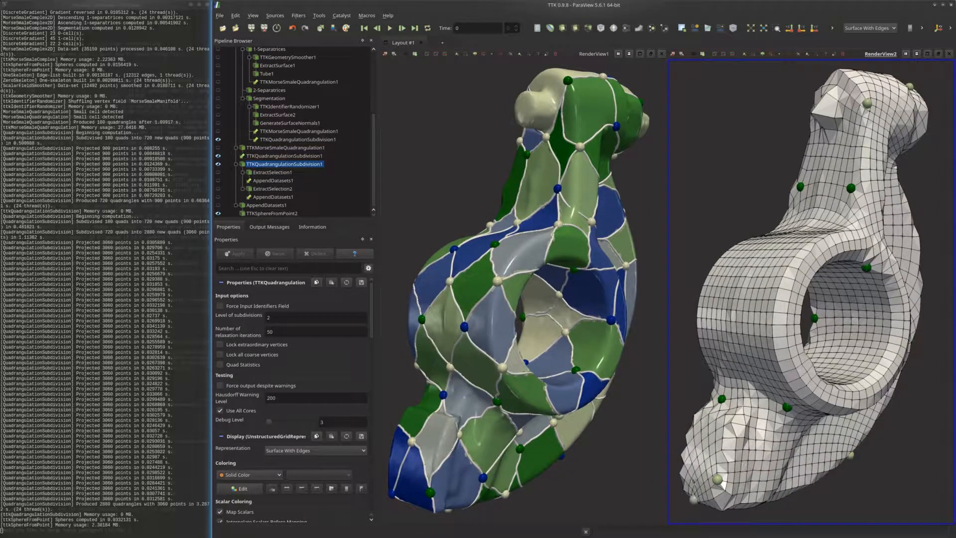
{"action": "mouse_move", "coordinate": [763, 450]}
{"action": "left_mouse_down"}
{"action": "mouse_move", "coordinate": [710, 445]}
{"action": "mouse_move", "coordinate": [787, 453]}
{"action": "mouse_move", "coordinate": [732, 463]}
{"action": "mouse_move", "coordinate": [762, 459]}
{"action": "left_mouse_up"}
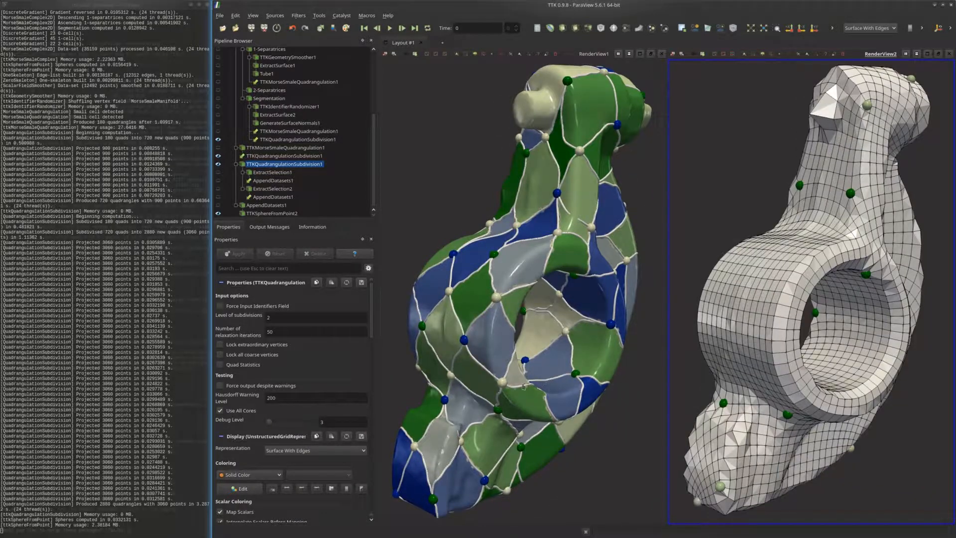